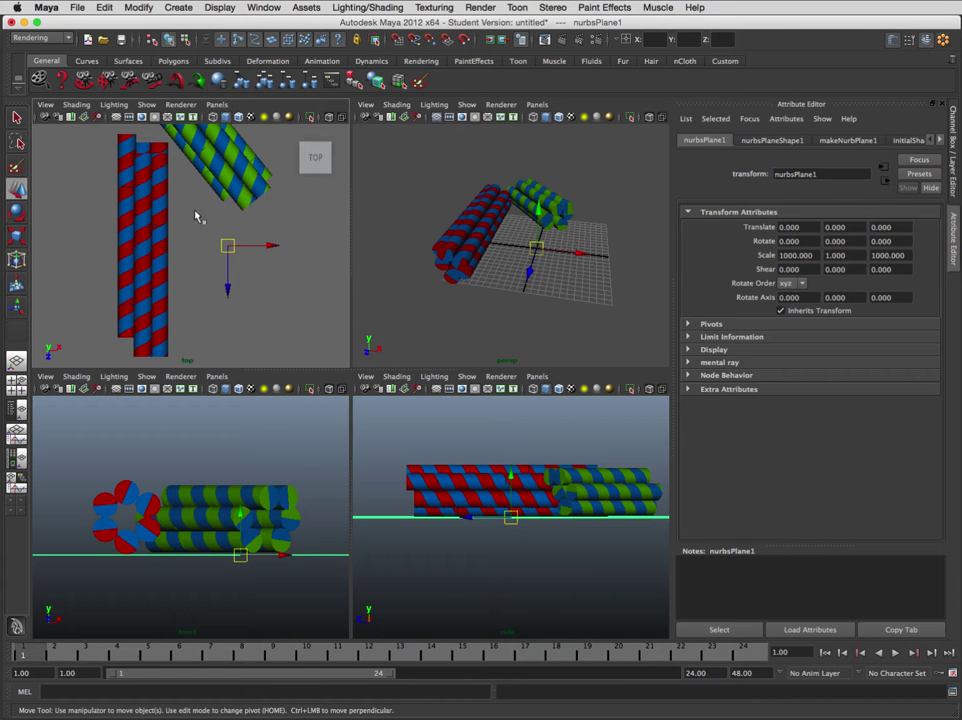
Switch to a single perspective view of the cylinder bundles with the Outliner shown beside it.
left_click(16, 272)
left_click_drag(281, 361, 349, 289, "alt")
scroll(346, 288, "up", 4)
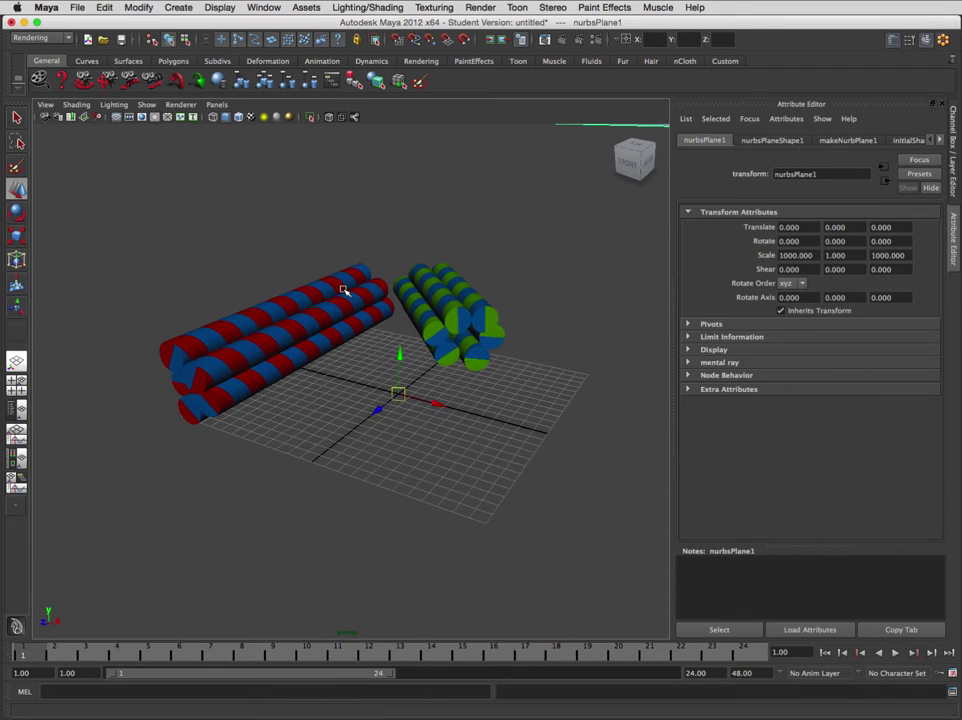
scroll(360, 320, "down", 3)
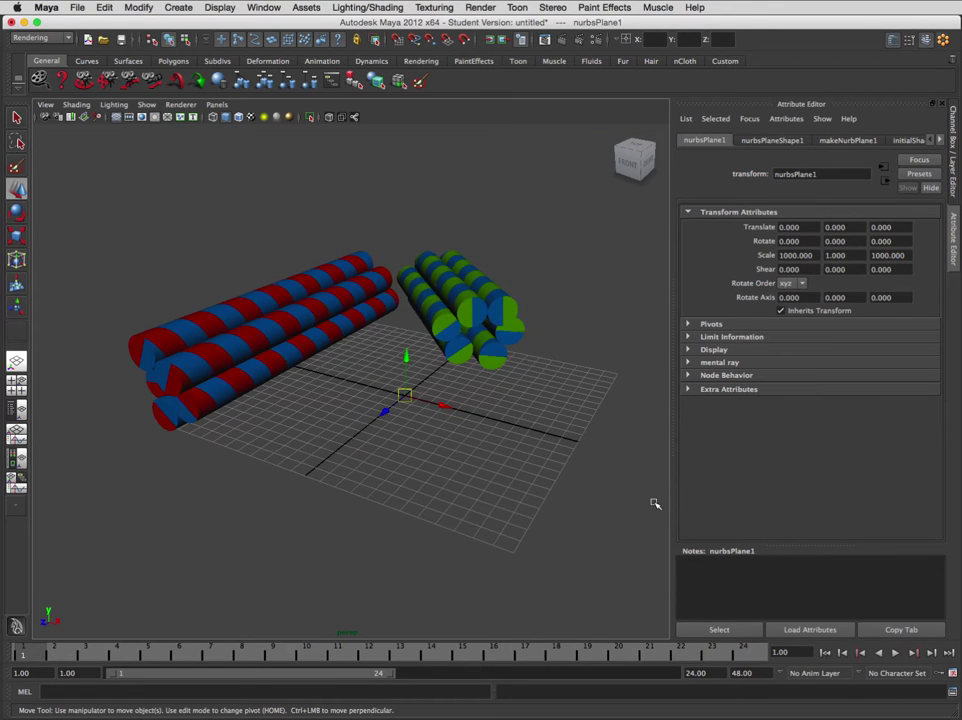
left_click_drag(400, 350, 273, 339, "alt")
left_click(240, 343)
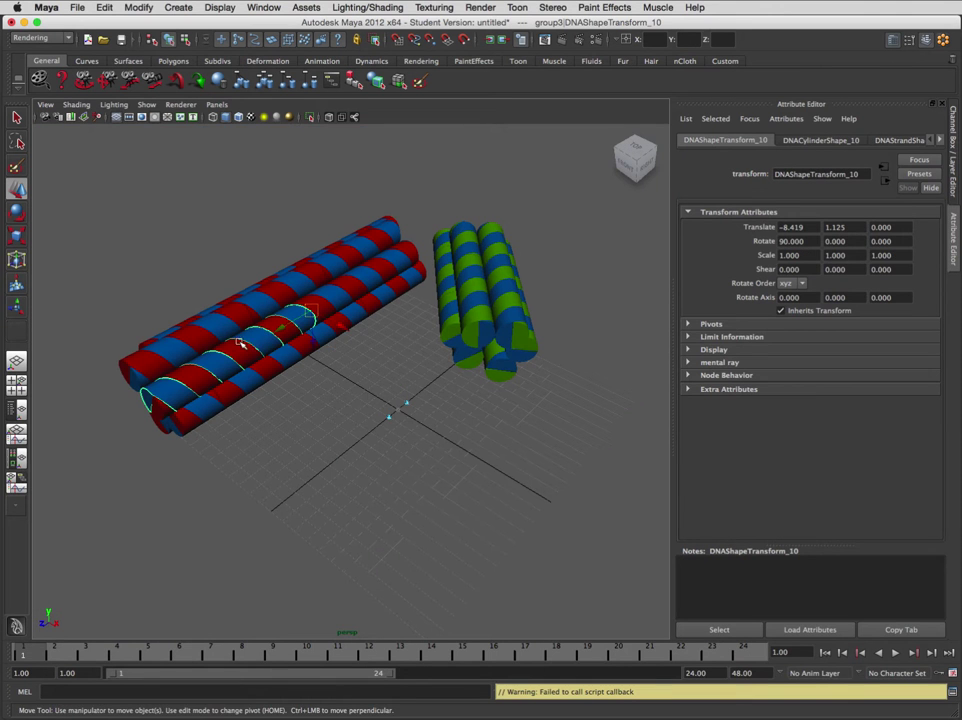
left_click(15, 309)
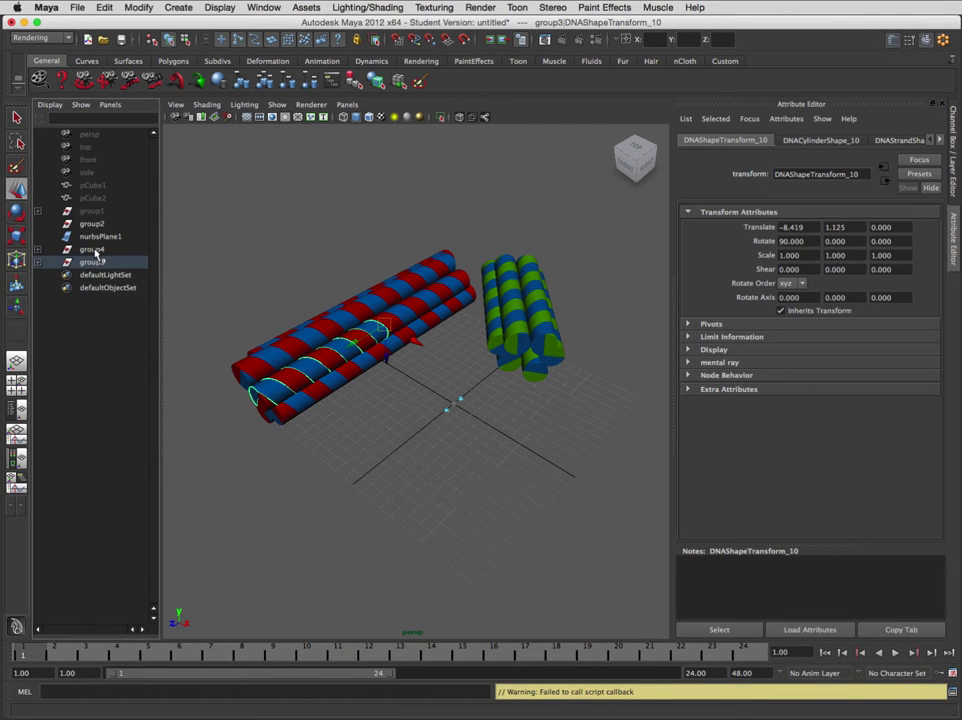
Temporarily unhide group1 to check its contents, and hide it again.
left_click(96, 213)
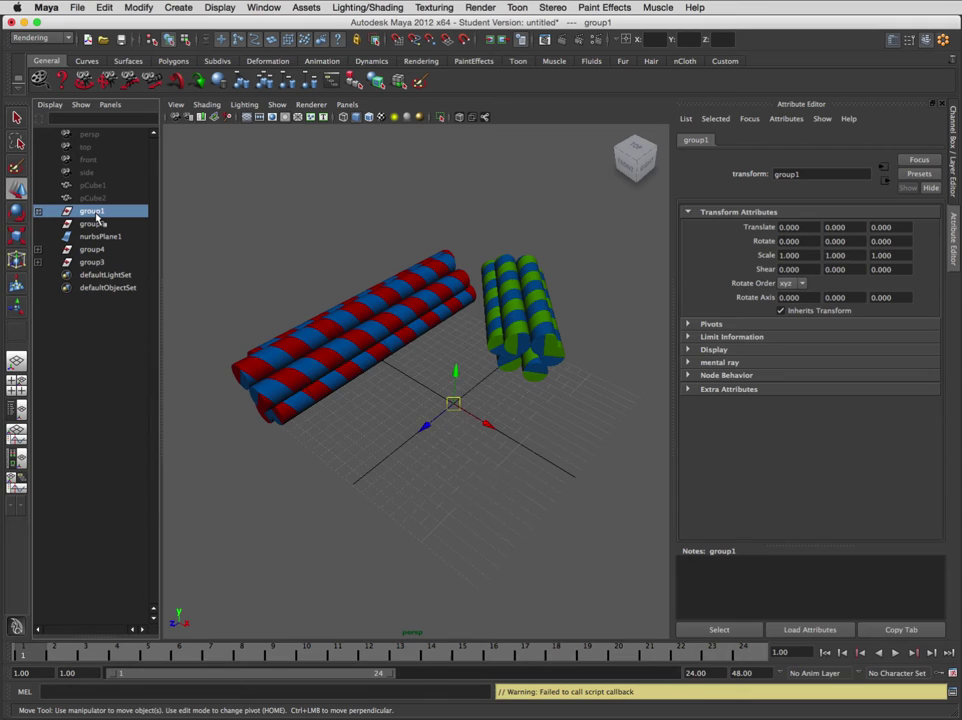
key("shift+h")
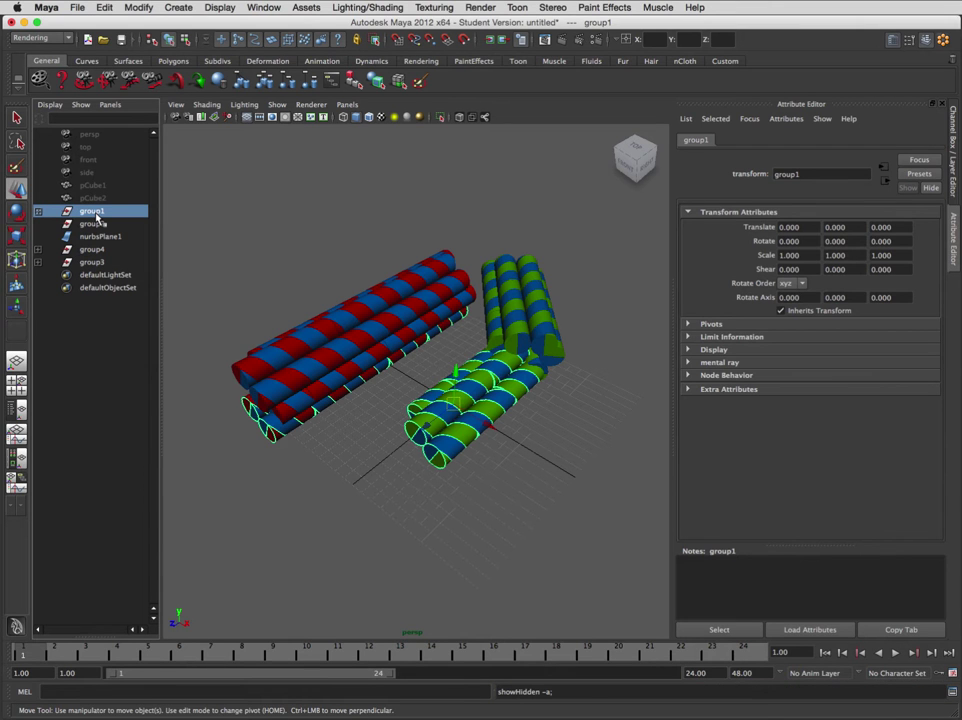
key("ctrl+h")
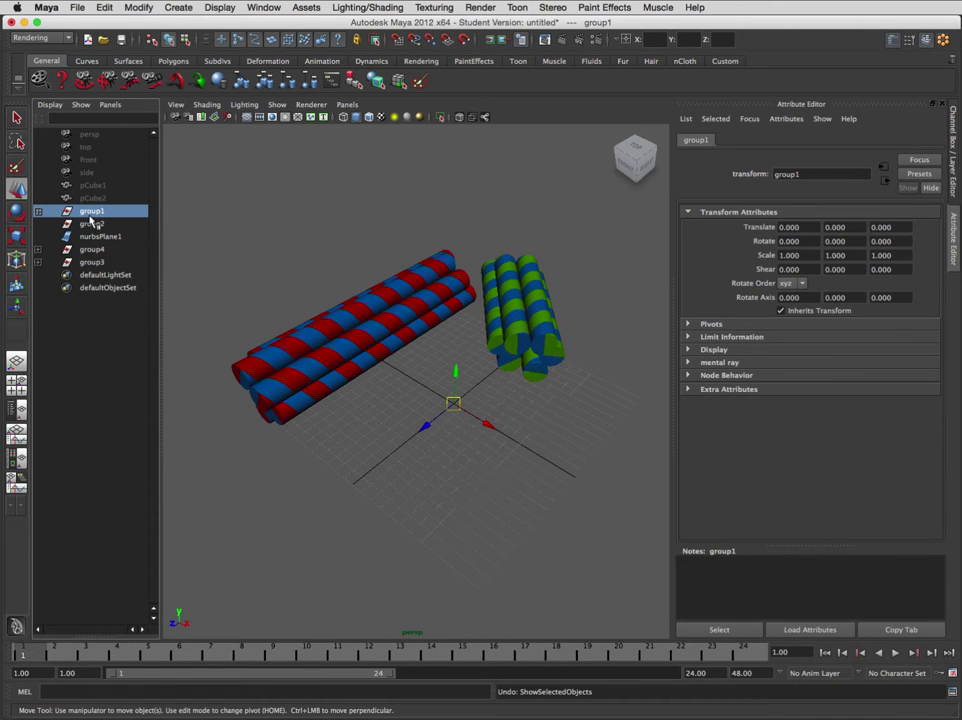
Delete the empty group2 from the scene.
left_click(402, 466)
left_click(96, 211)
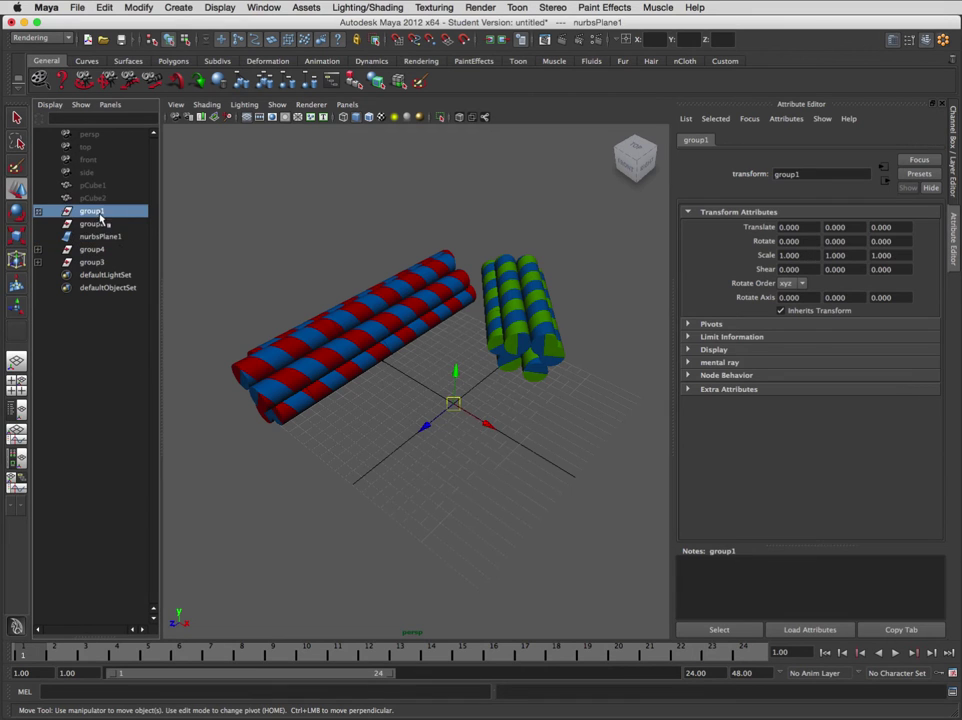
left_click(100, 224)
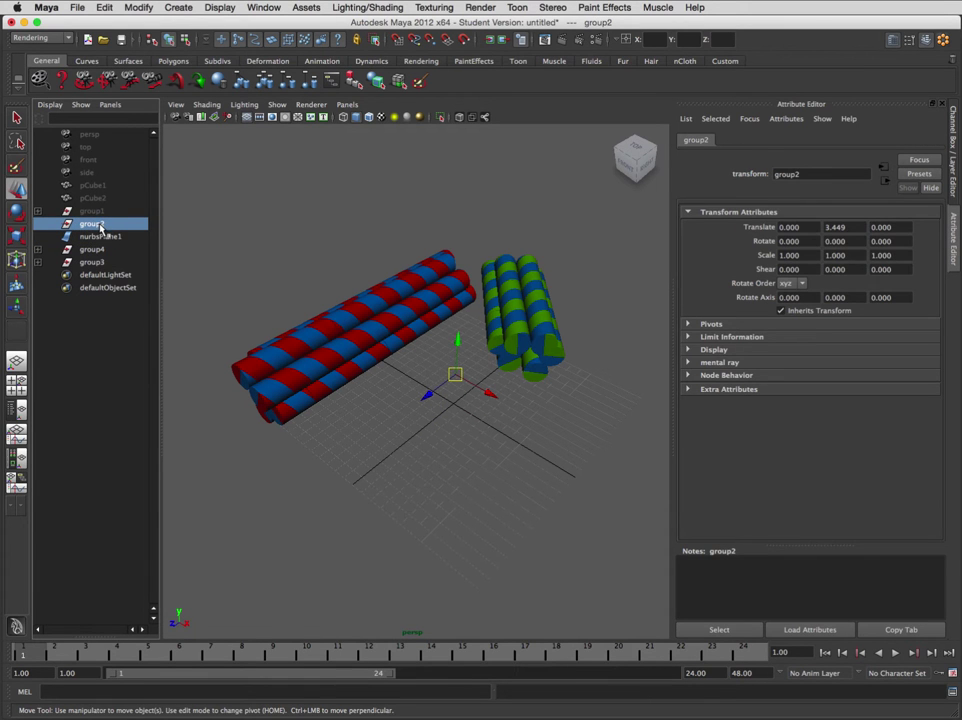
key("Delete")
Identify the group holding the green-and-blue cylinders, group4, and rename it green_bundle.
left_click(103, 225)
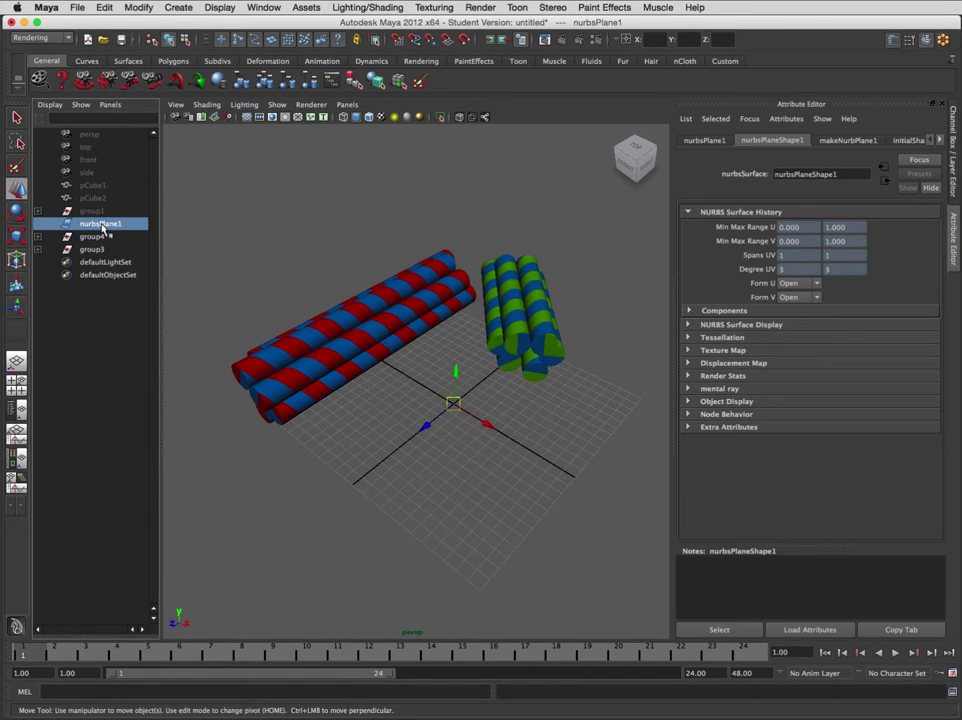
left_click(105, 237)
left_click(107, 249)
middle_click_drag(107, 249, 103, 245)
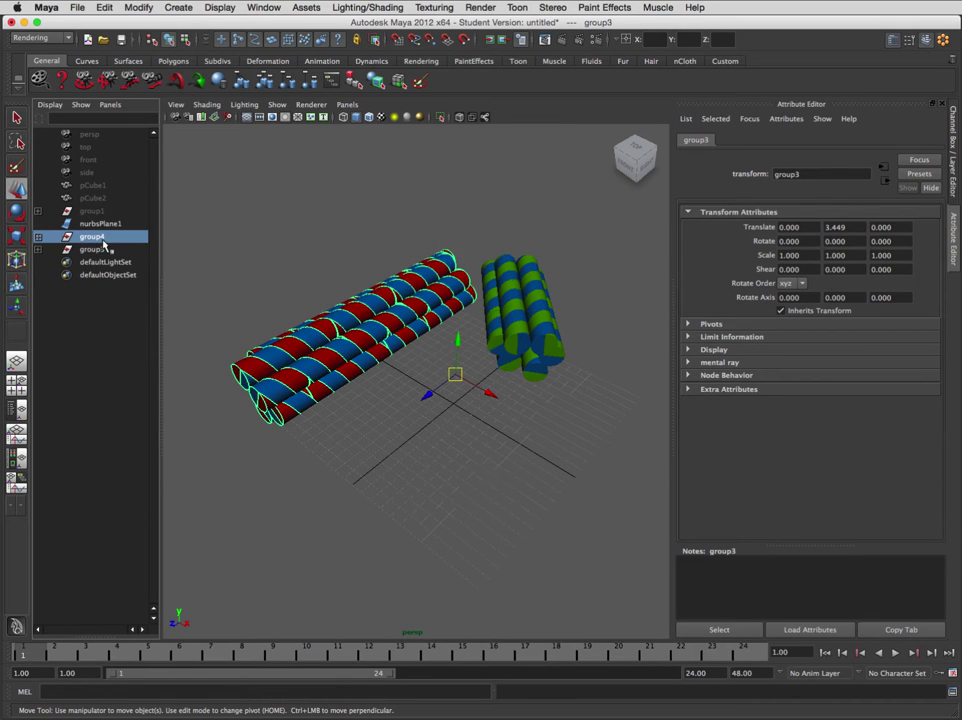
left_click(100, 240)
double_click(100, 240)
type("green")
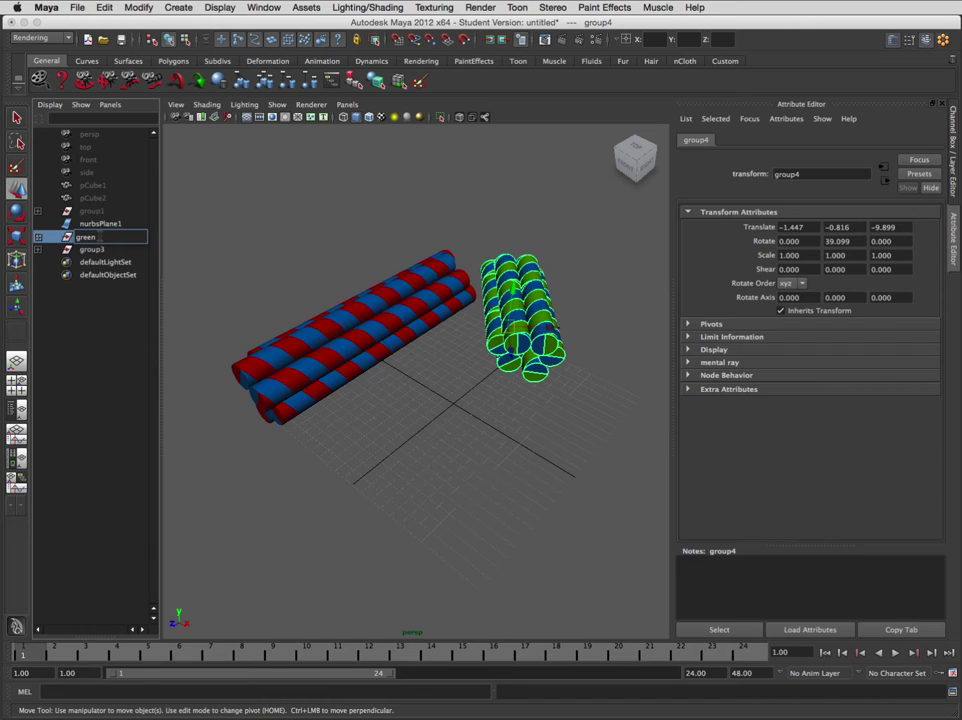
type("_bundle")
key("Return")
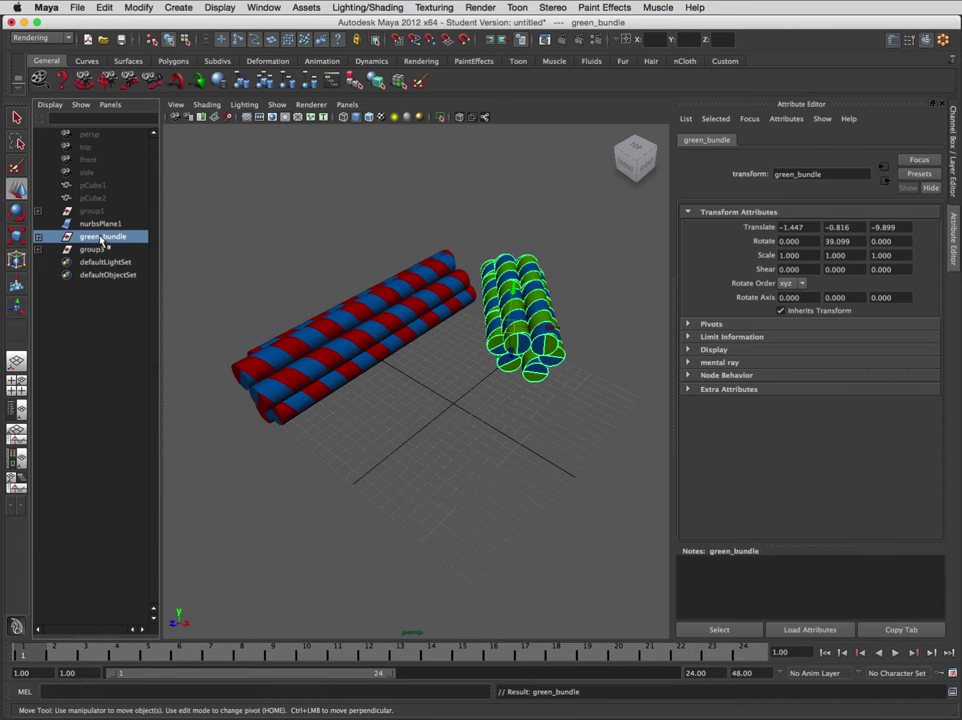
Rename the red-and-blue cylinder group, group3, as red_bundle and deselect it.
double_click(100, 249)
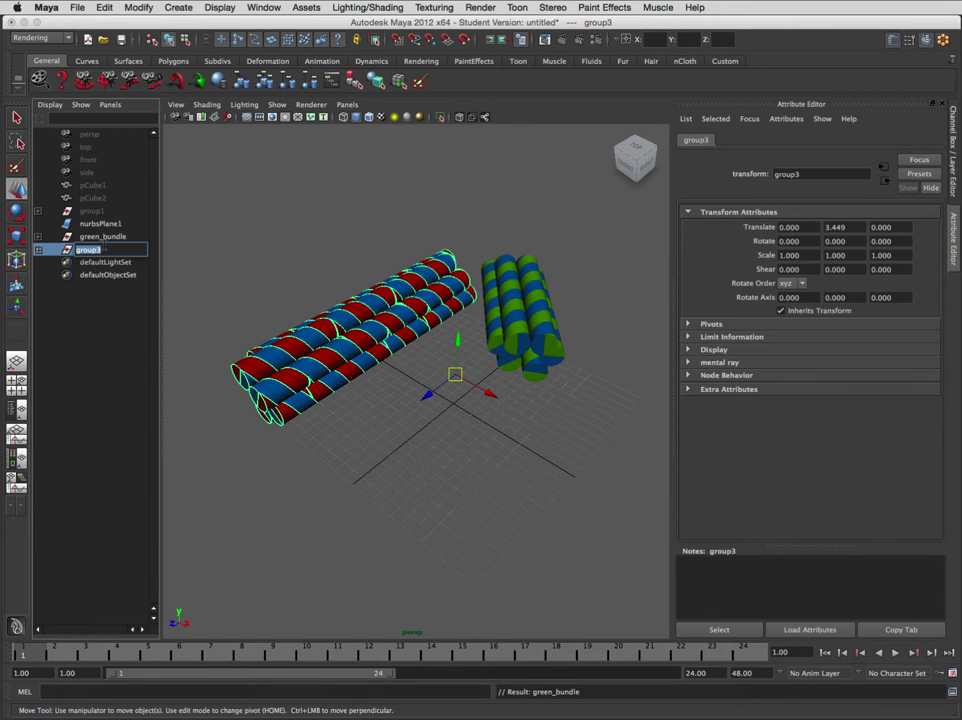
type("red_bundle")
key("Return")
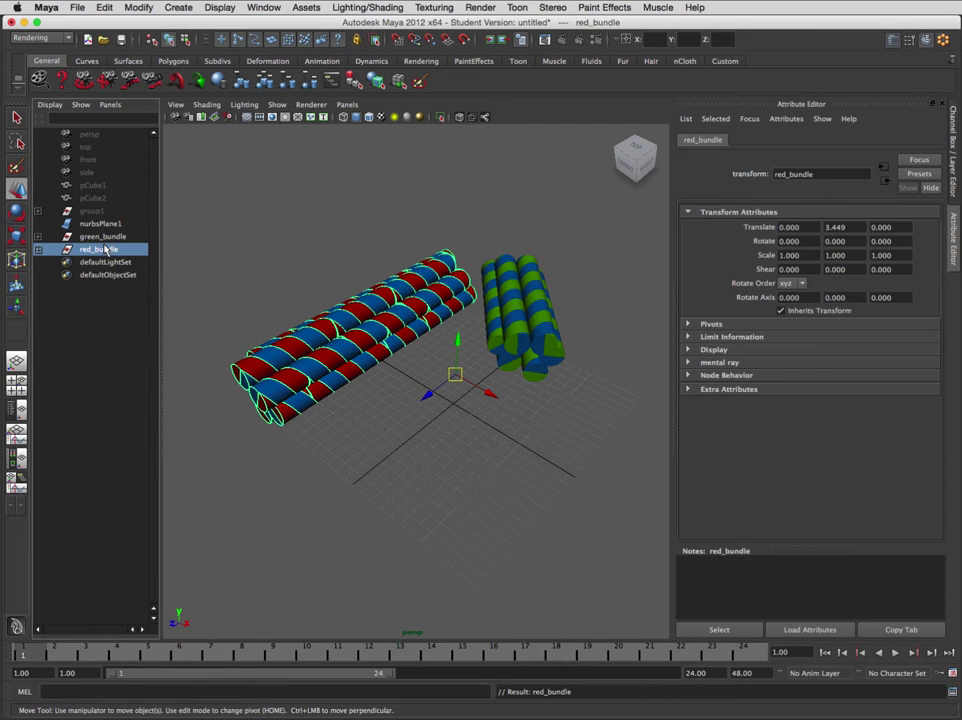
left_click(440, 509)
Replace the Attribute Editor with the Channel Box / Layer Editor and show the render layers.
left_click_drag(440, 509, 580, 522, "alt")
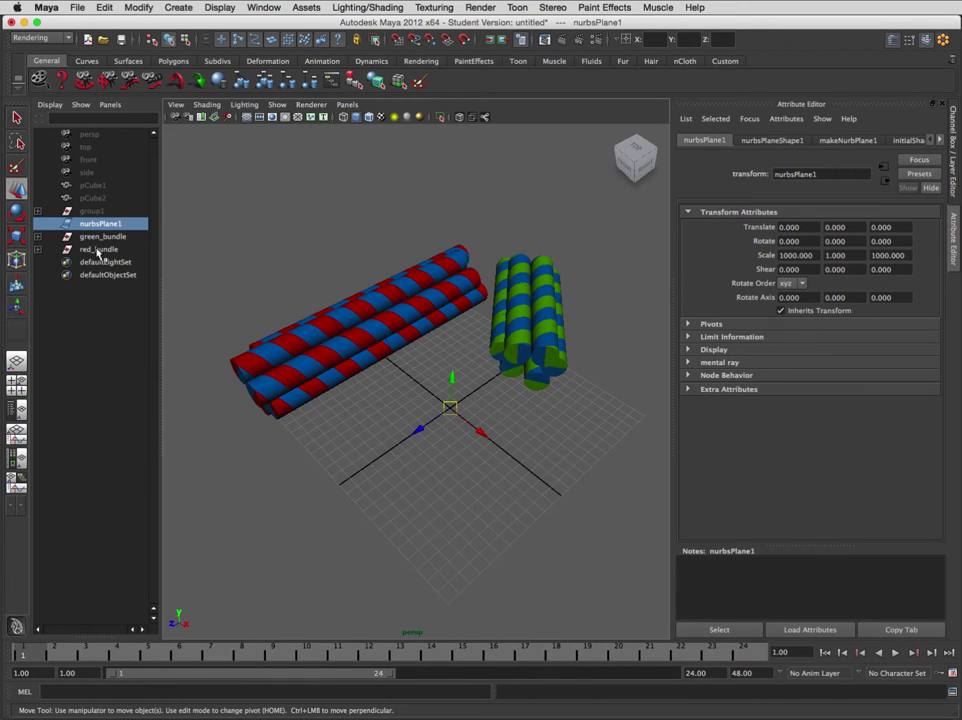
left_click_drag(386, 505, 390, 470, "alt")
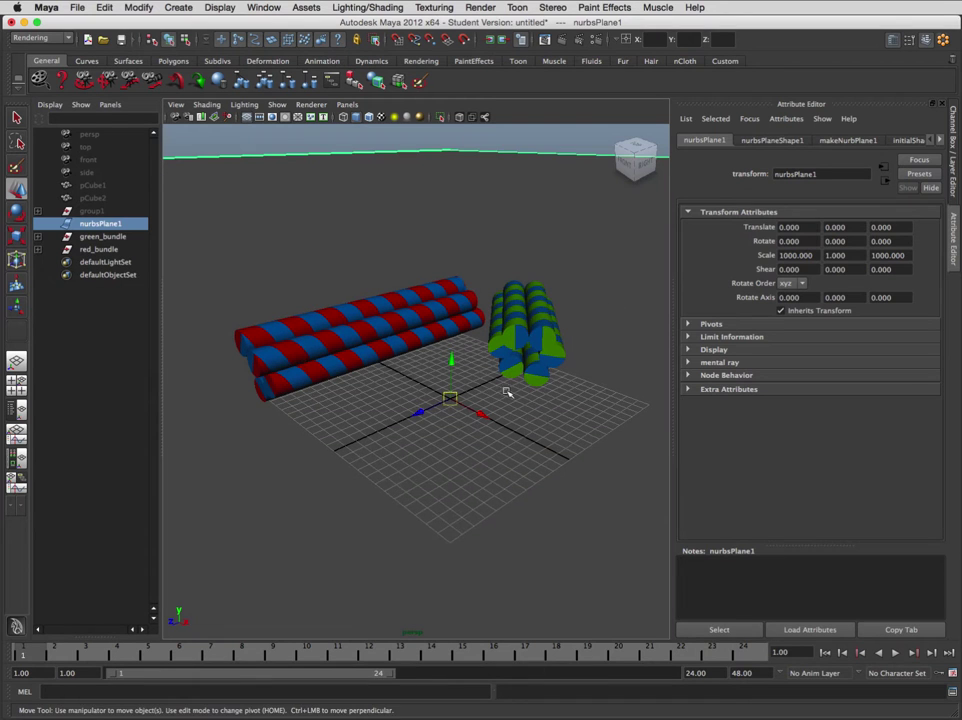
left_click(909, 40)
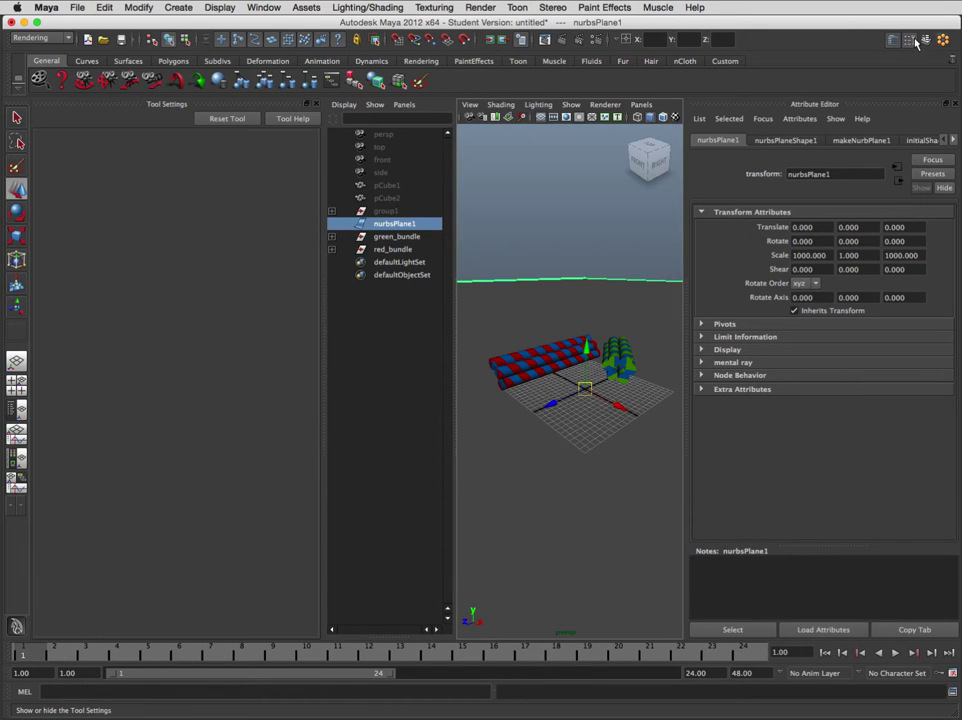
left_click(893, 39)
left_click(906, 39)
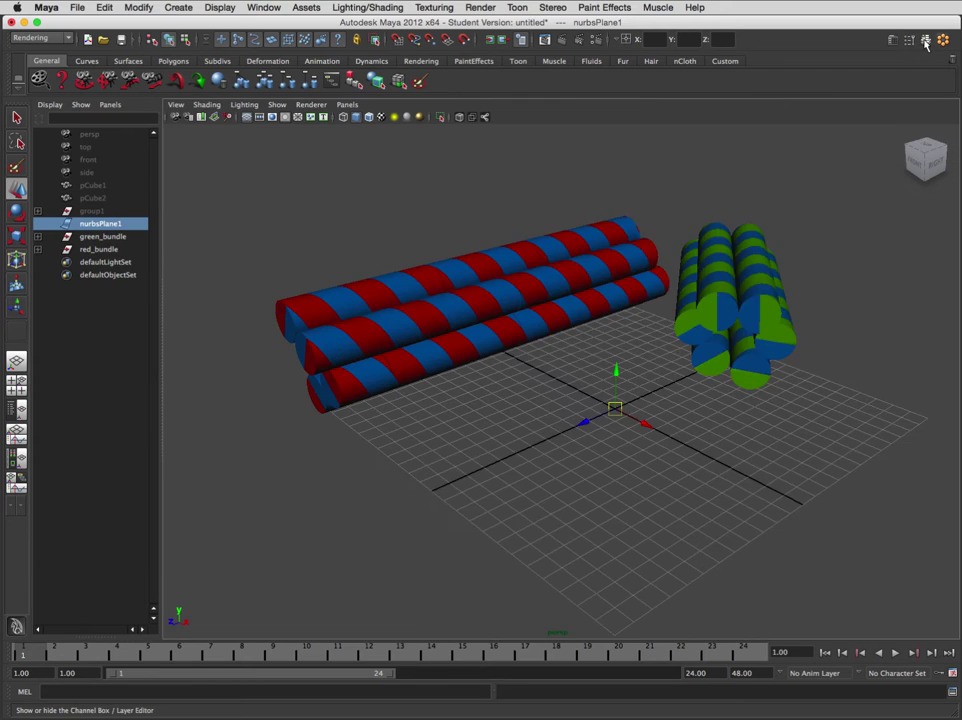
left_click(925, 42)
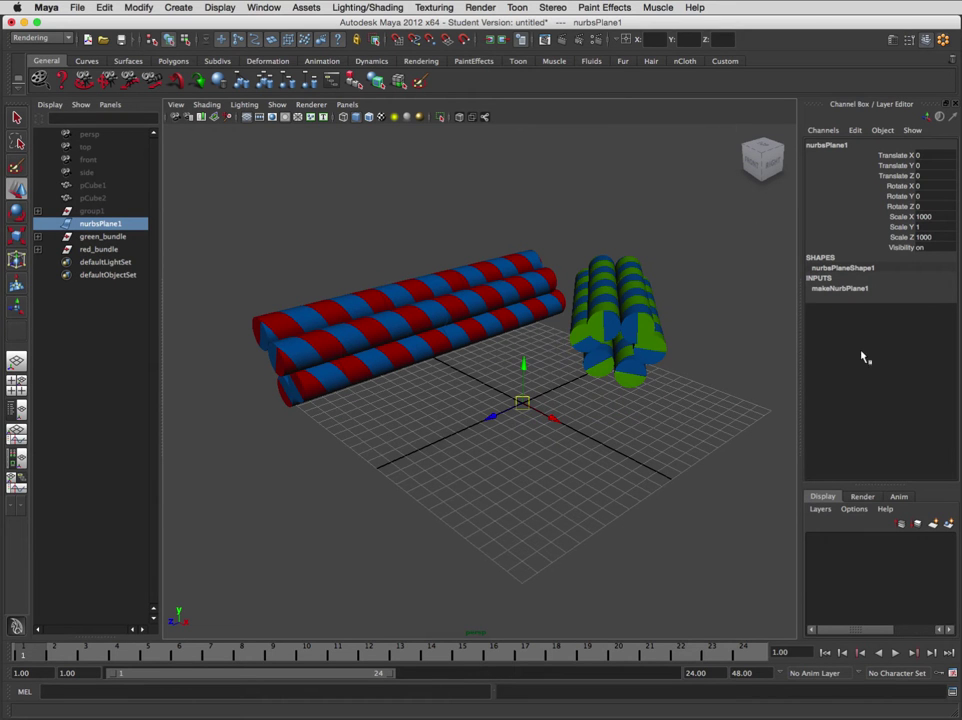
left_click(860, 496)
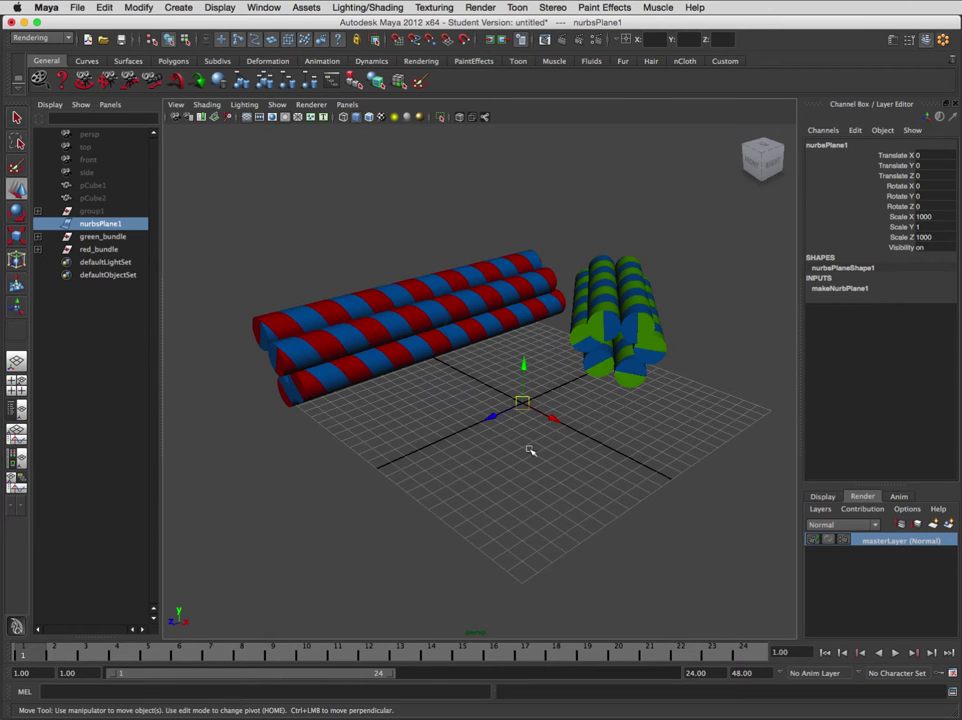
Render a test frame of the current perspective view with Maya Software and close the render window.
left_click_drag(528, 449, 545, 492, "alt")
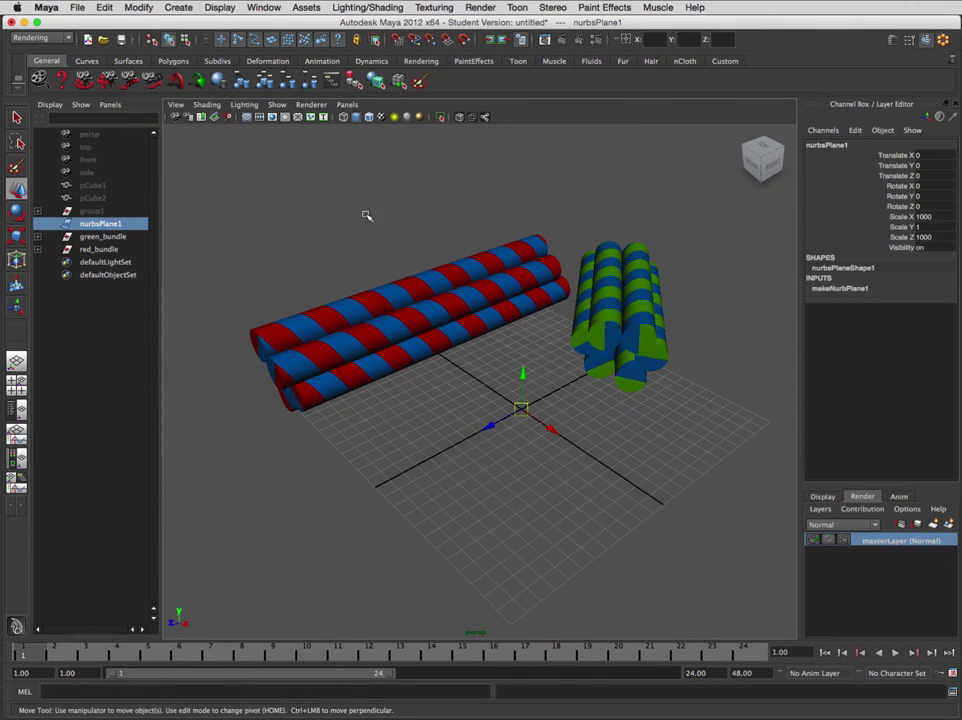
left_click(207, 104)
left_click(207, 104)
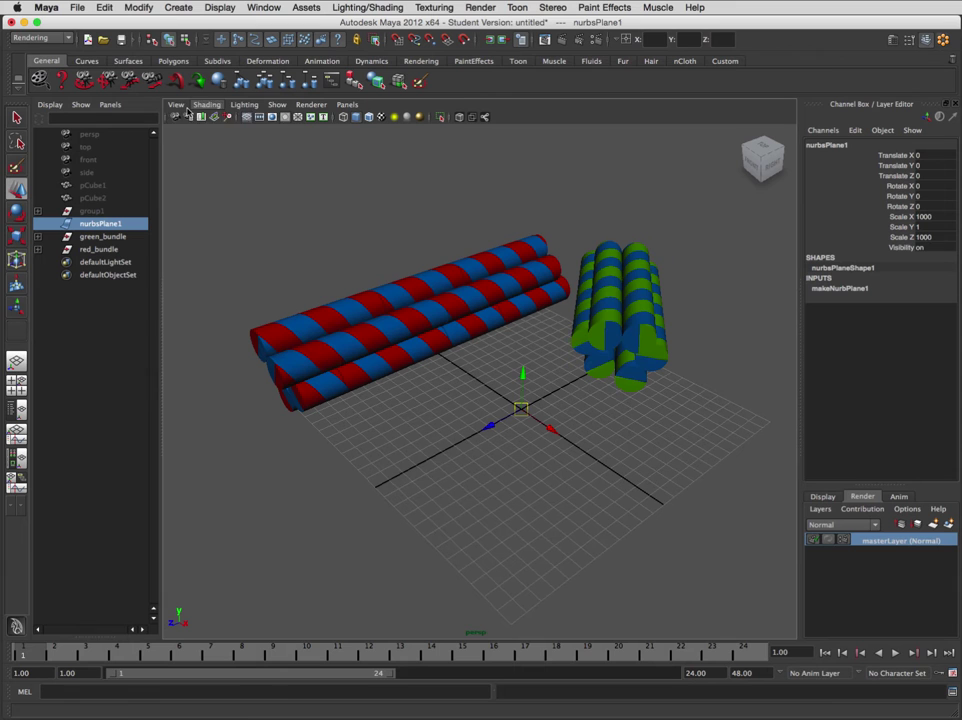
left_click(181, 107)
left_click(178, 105)
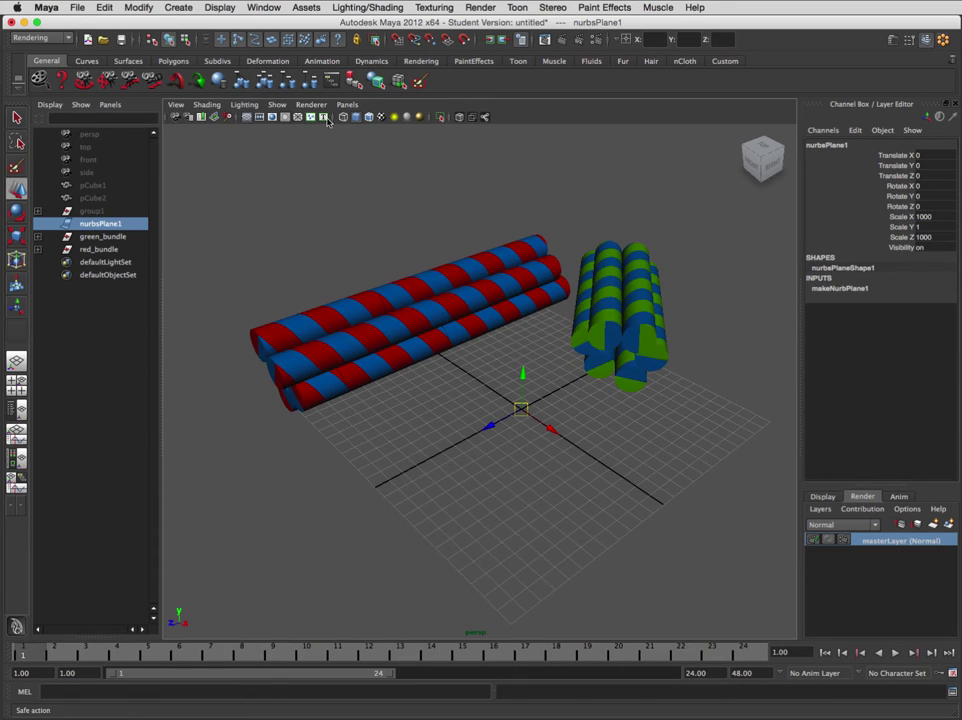
left_click(564, 41)
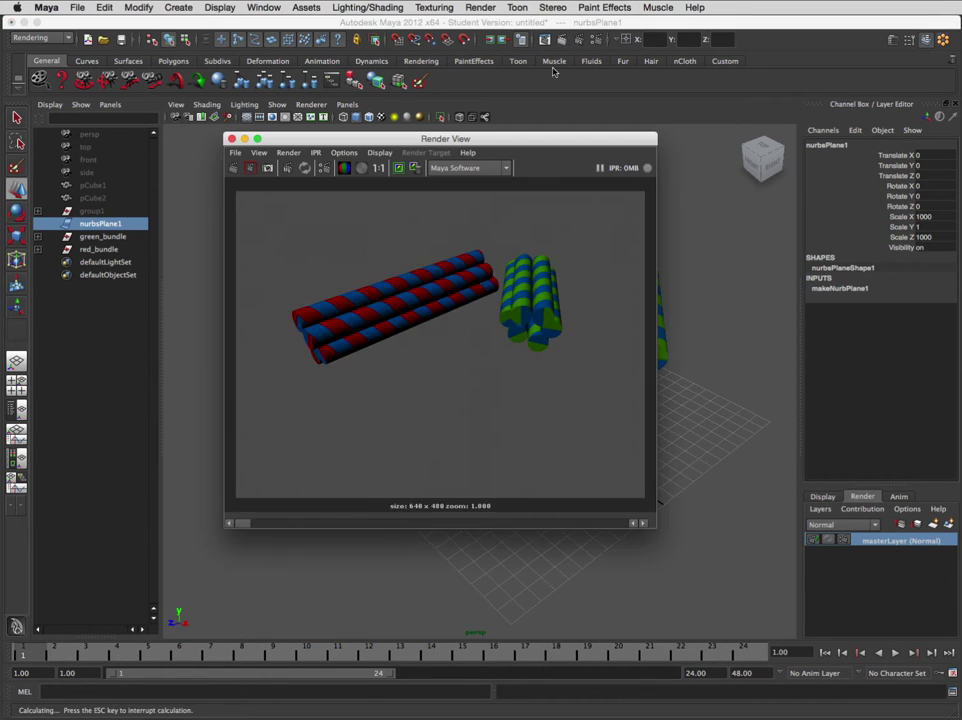
left_click(232, 141)
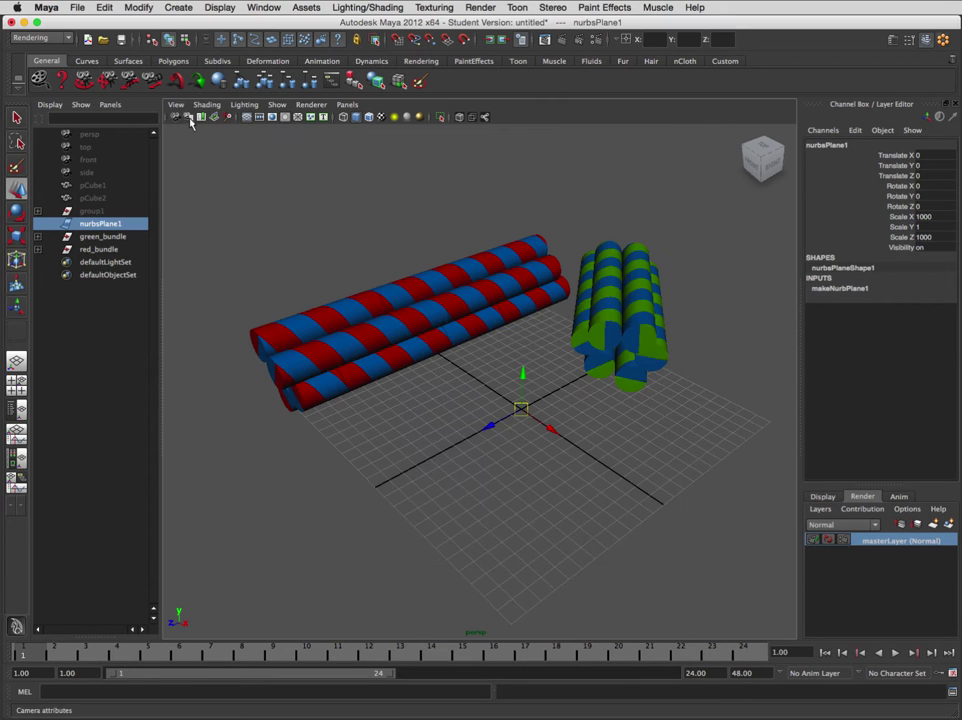
Turn on the Resolution Gate for the perspective camera.
left_click(175, 104)
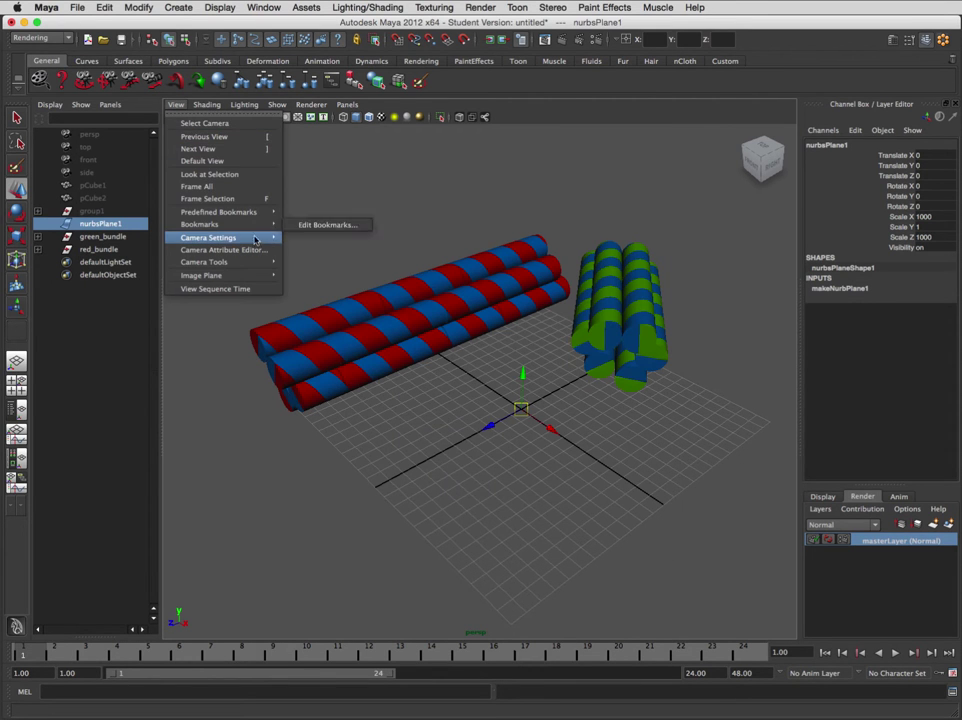
mouse_move(178, 226)
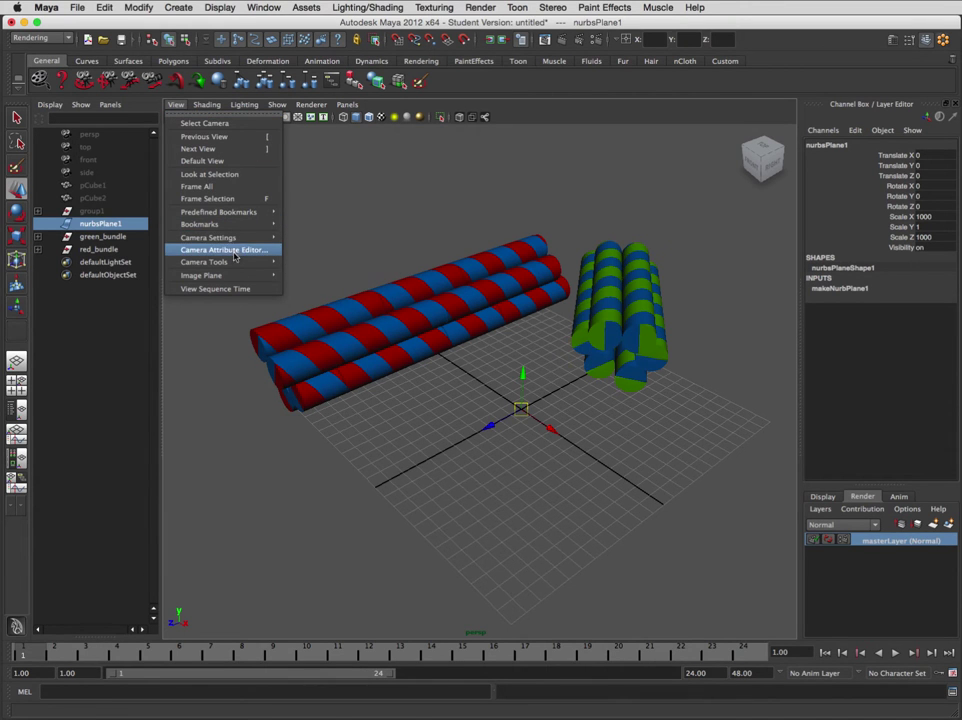
mouse_move(240, 265)
mouse_move(240, 238)
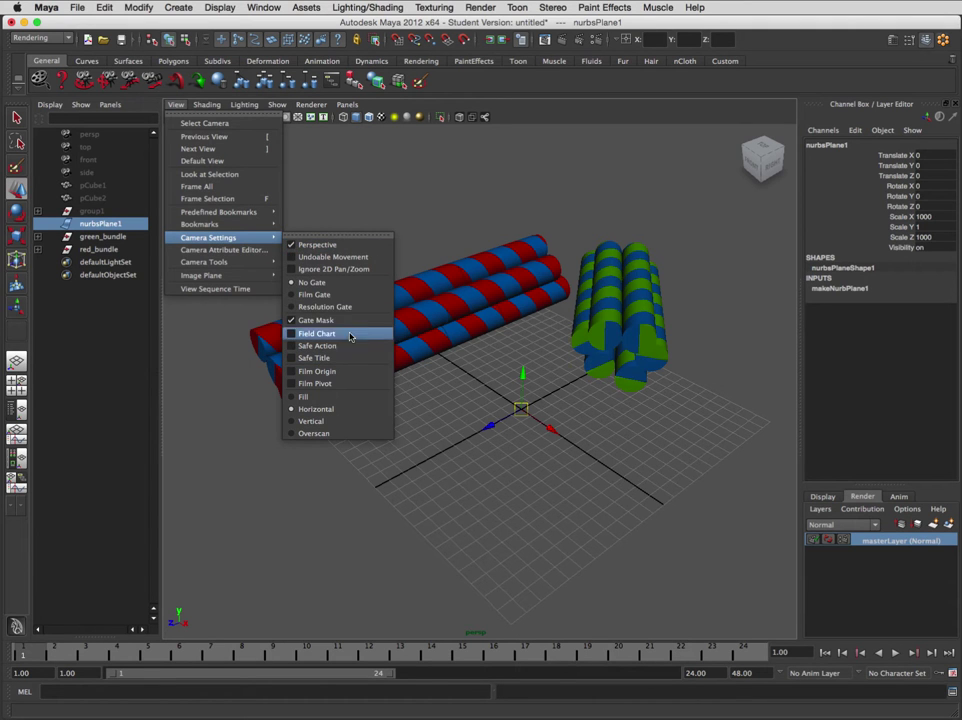
left_click(330, 307)
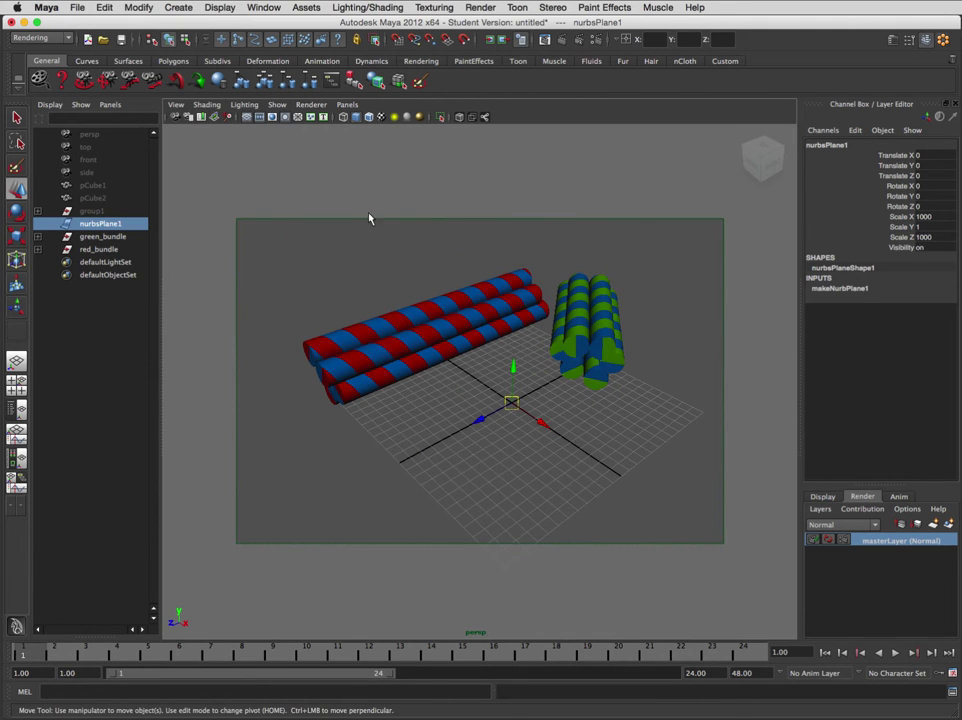
Frame both cylinder bundles inside the resolution gate from a lower perspective angle.
left_click_drag(417, 396, 448, 423, "alt")
scroll(444, 419, "down", 3)
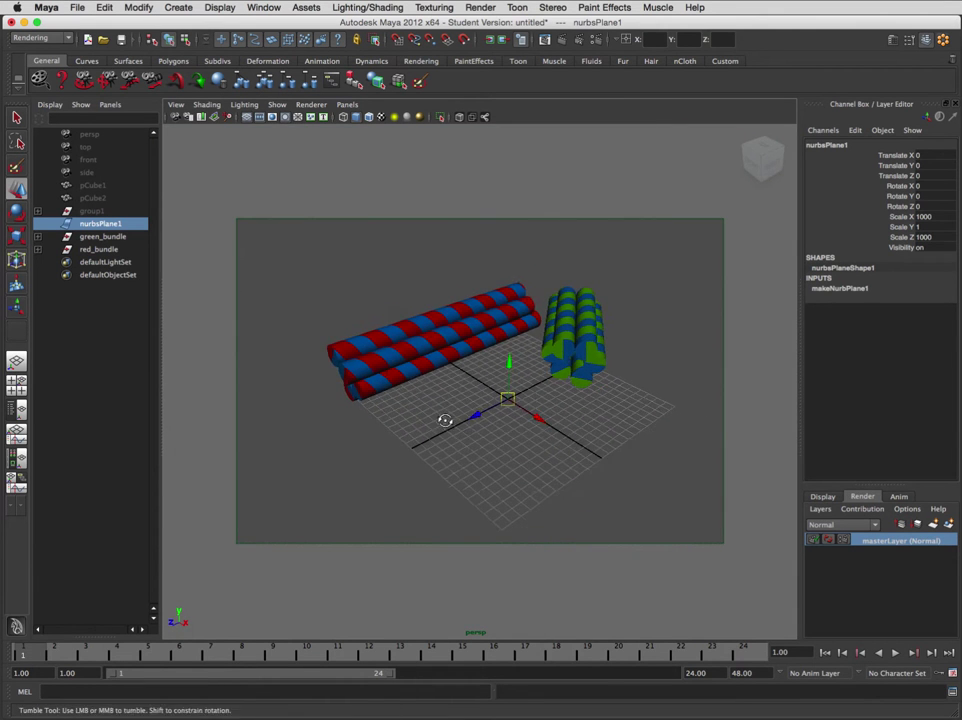
scroll(439, 425, "down", 3)
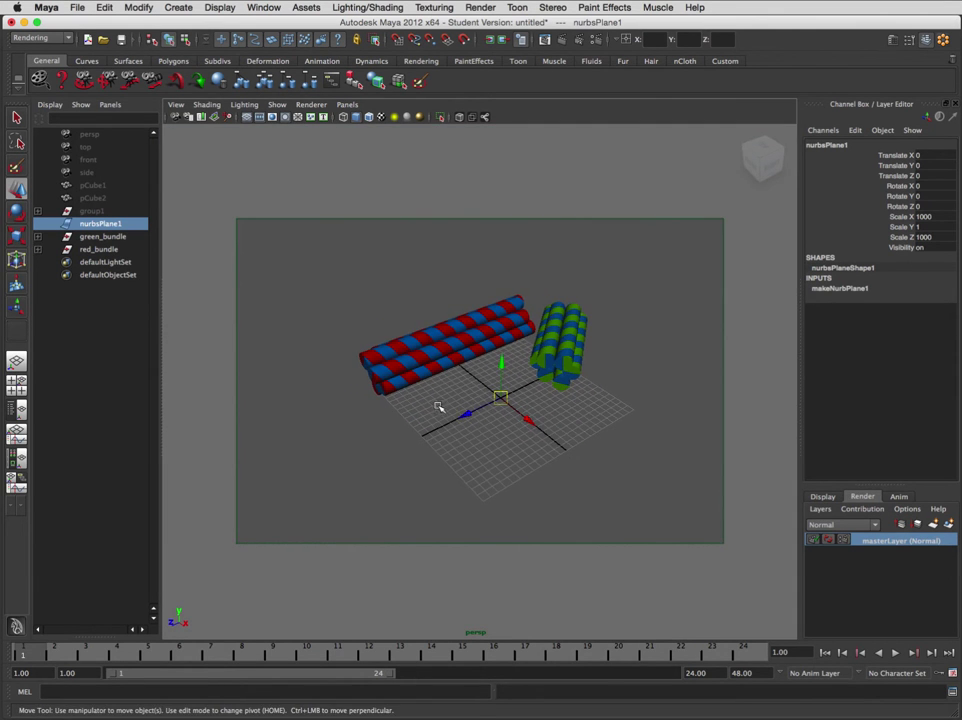
scroll(440, 402, "down", 3)
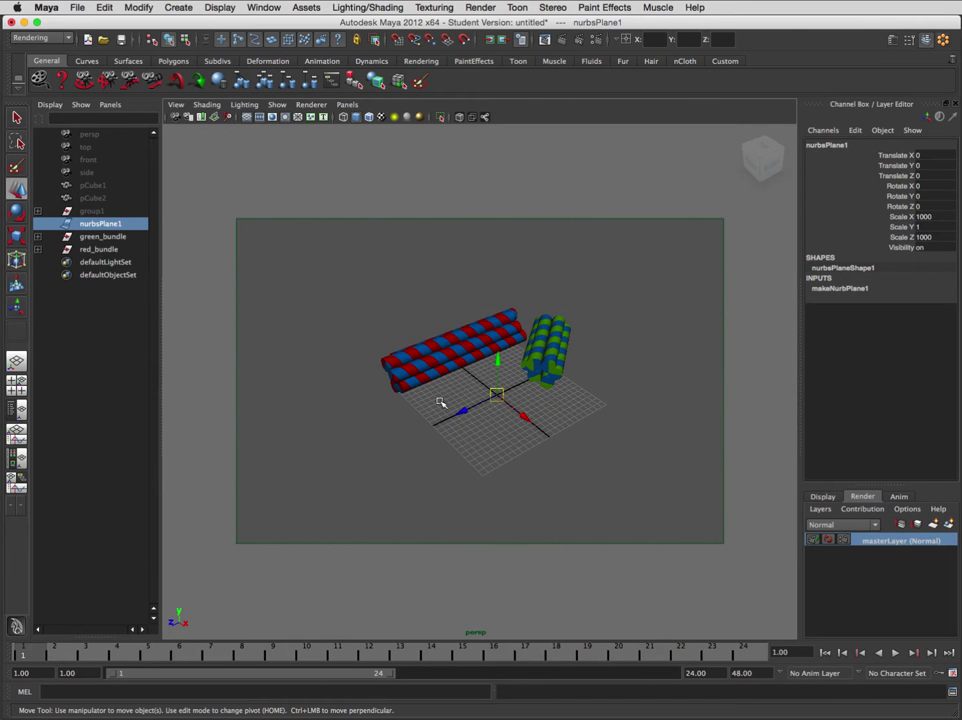
mouse_move(434, 399)
left_mouse_down("alt")
mouse_move(432, 417)
mouse_move(444, 412)
left_mouse_up("alt")
scroll(438, 415, "up", 3)
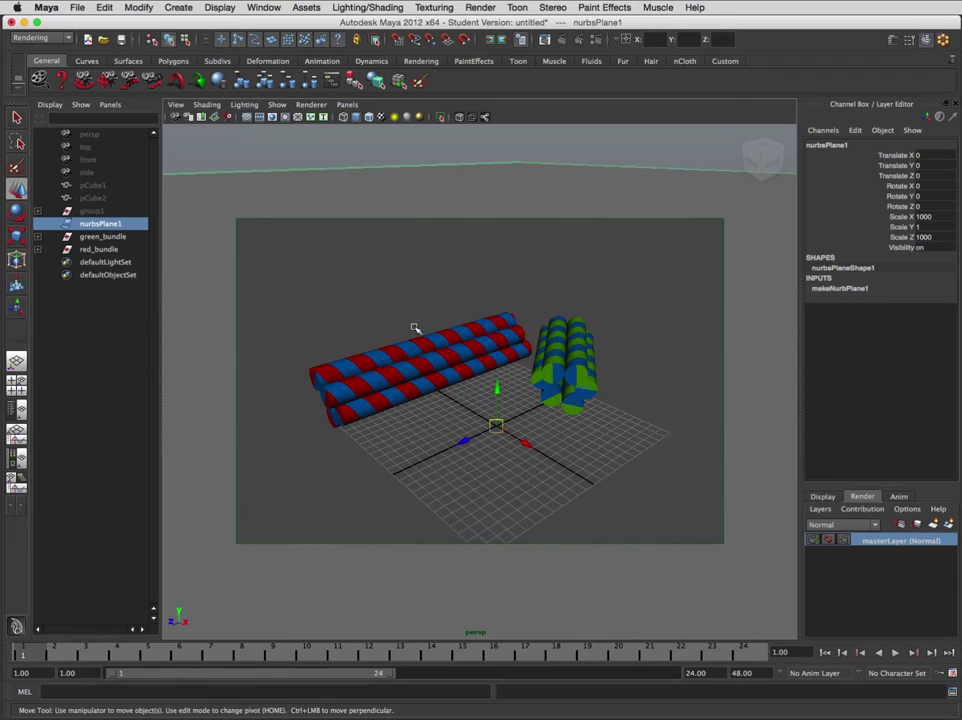
scroll(367, 295, "up", 2)
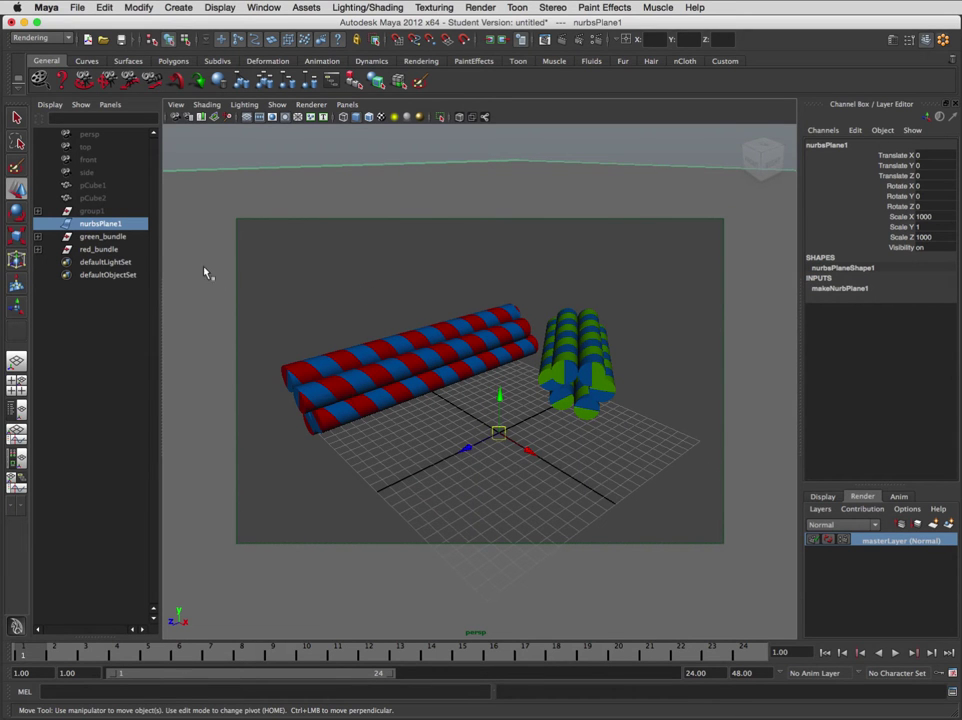
Create a render layer from the selected nurbsPlane1, green_bundle and red_bundle.
left_click(93, 237)
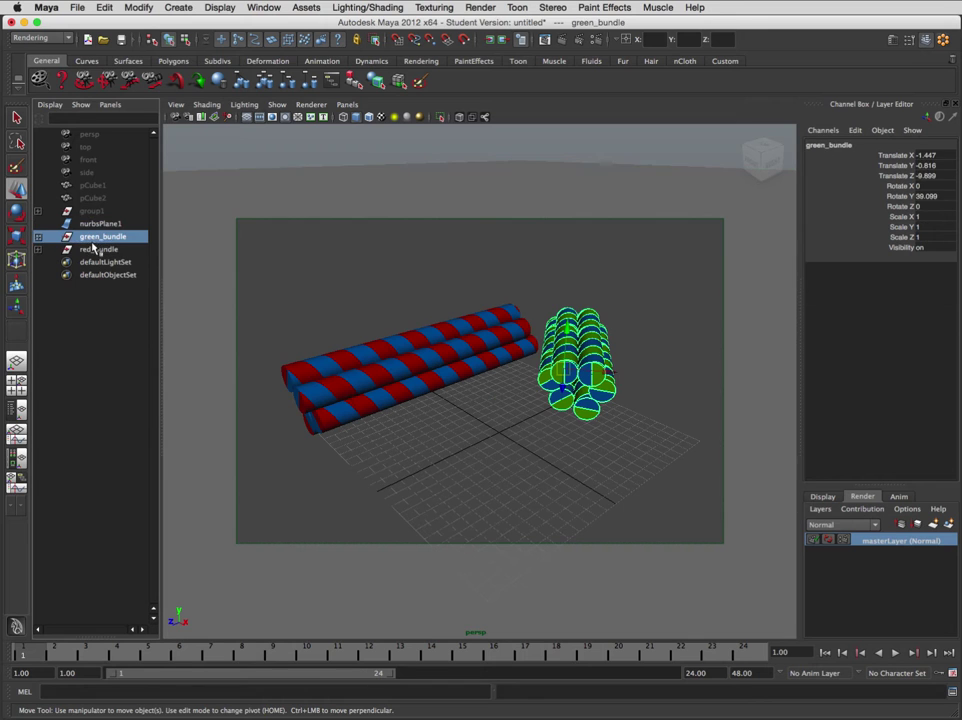
left_click(97, 249, "ctrl")
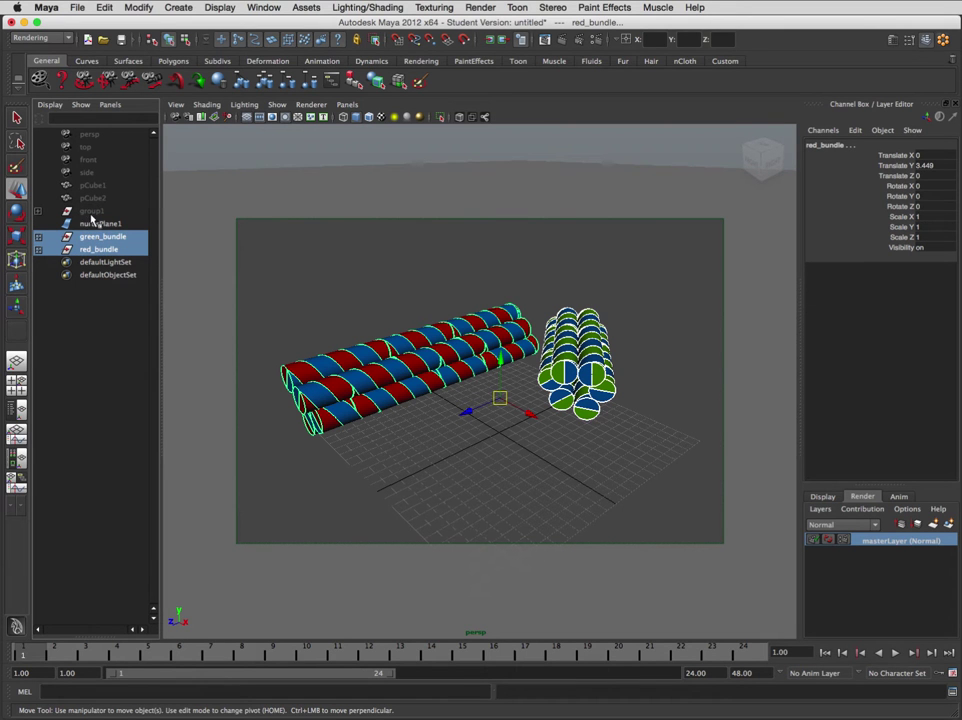
left_click(98, 224, "ctrl")
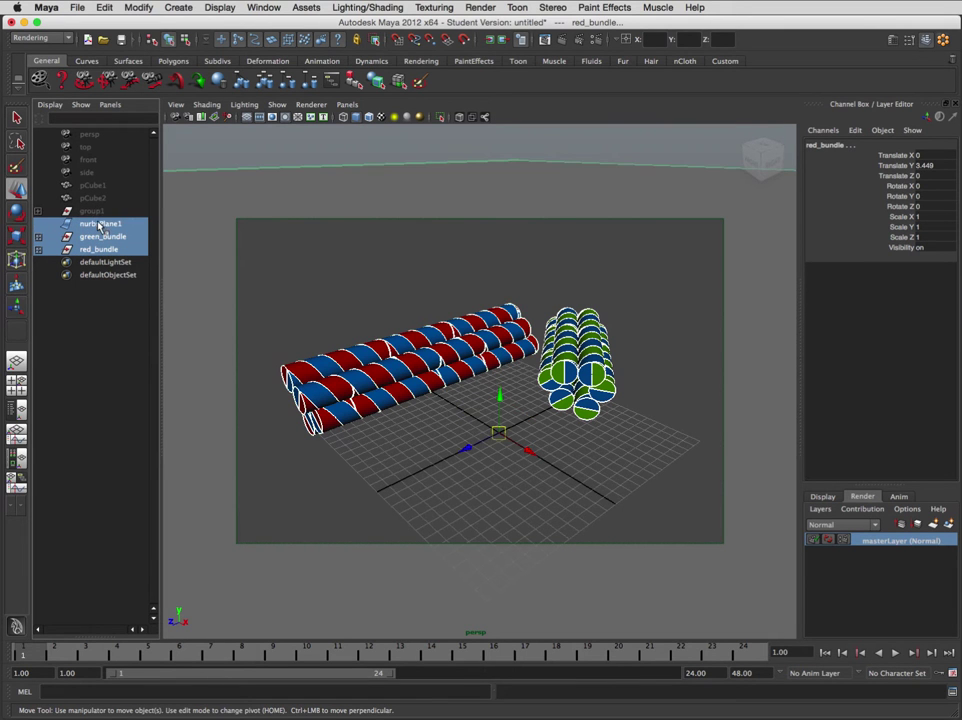
left_click(951, 527)
left_click(895, 541)
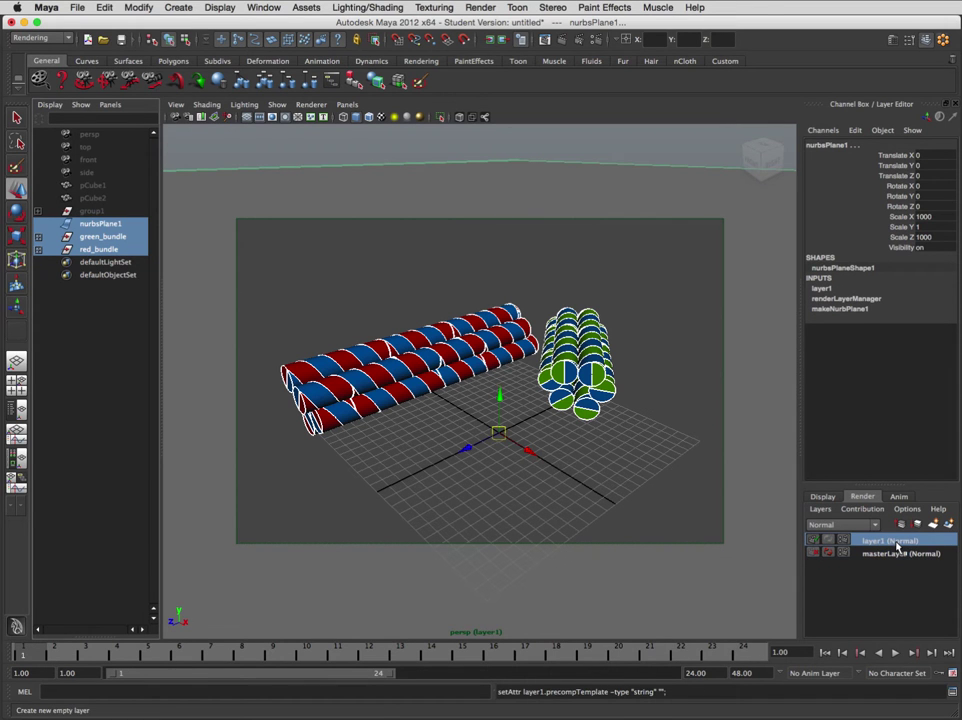
left_click(617, 484)
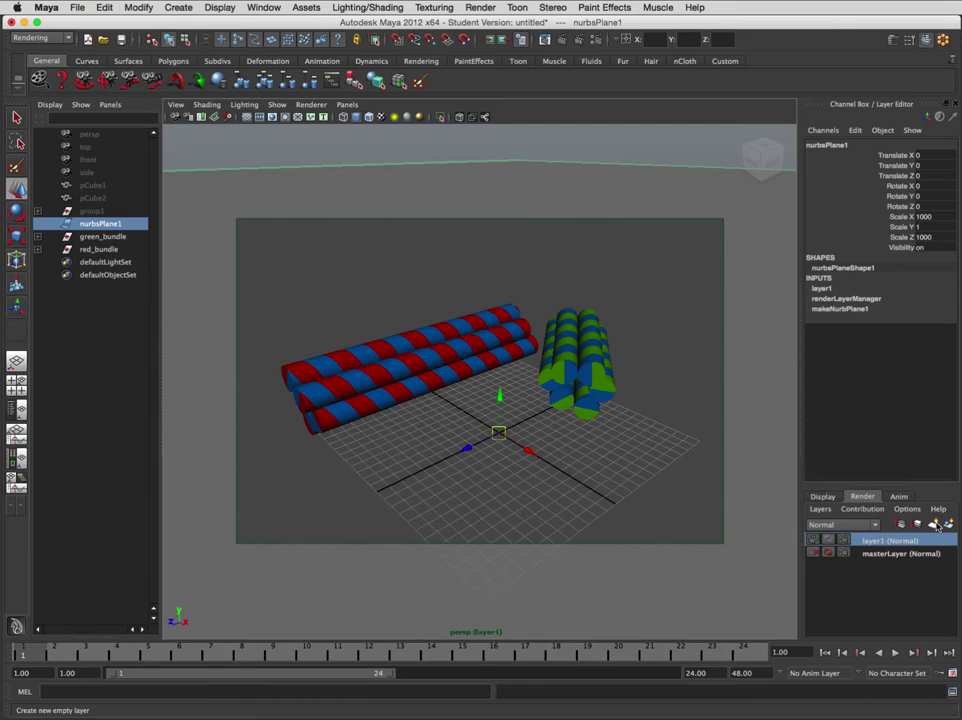
Rename the new render layer containing the plane and bundles as ss.
double_click(878, 540)
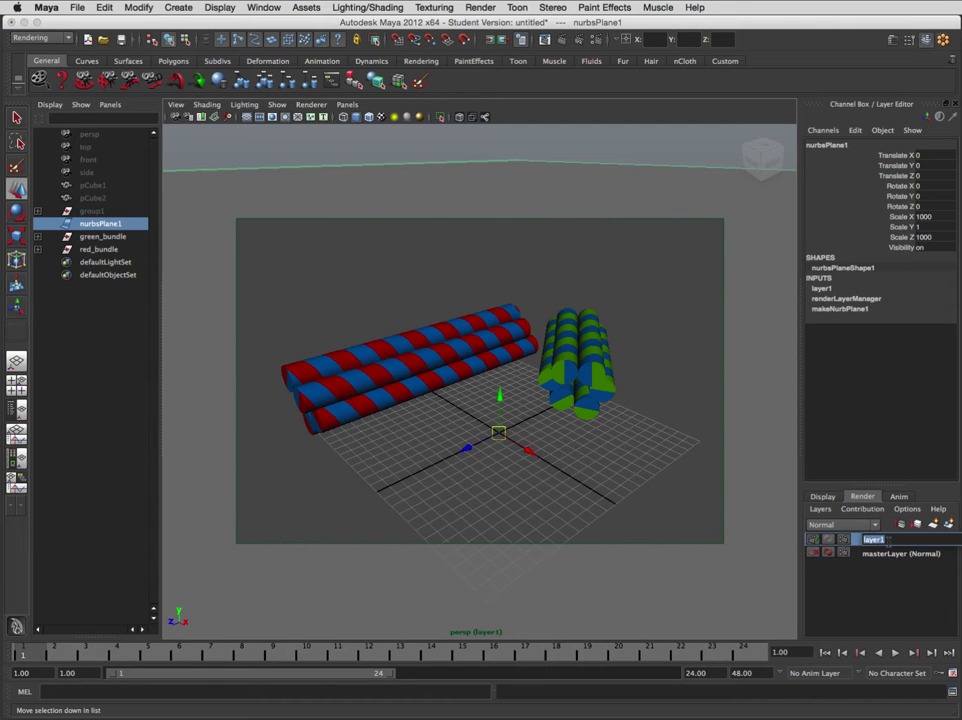
type("ss")
key("Return")
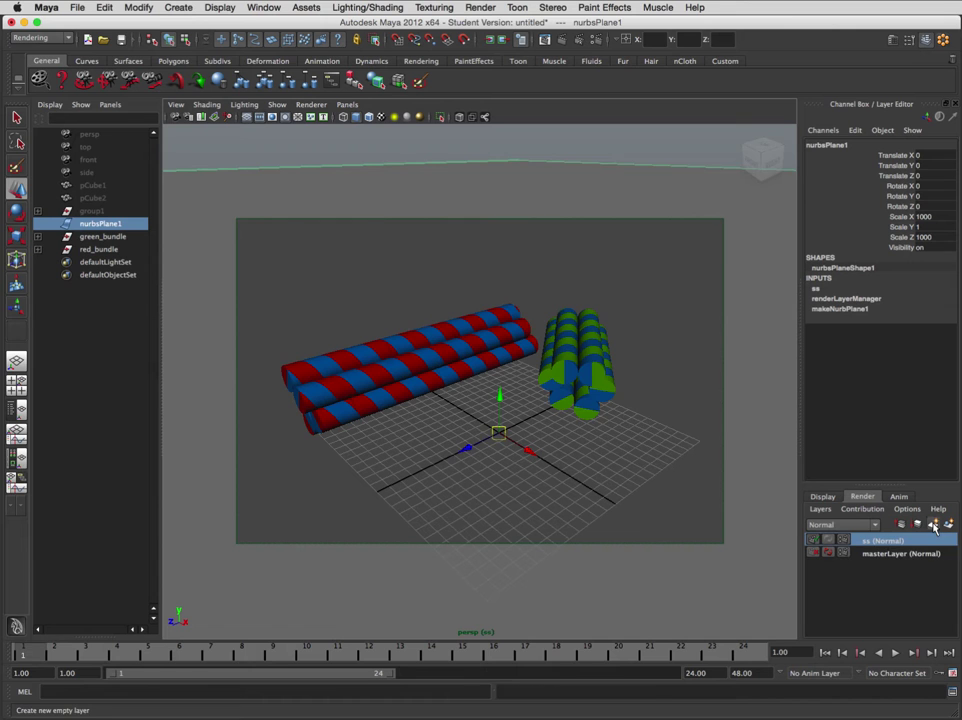
Create a second, empty render layer and name it ao.
left_click(935, 527)
double_click(875, 540)
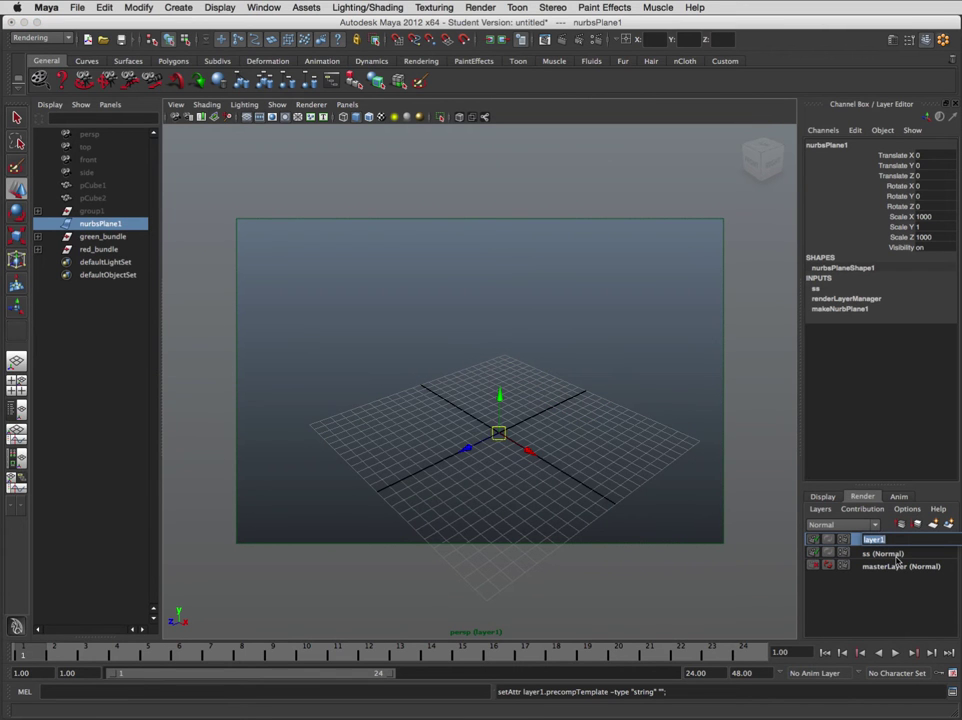
type("ao")
key("Return")
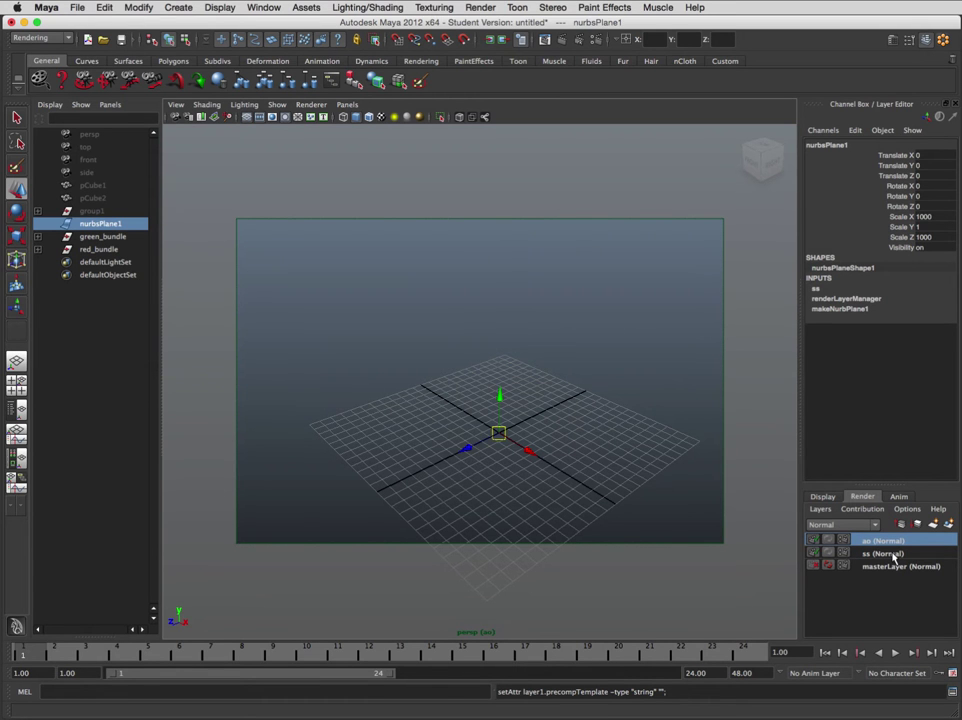
Add nurbsPlane1, green_bundle and red_bundle to the ao render layer.
left_click(890, 566)
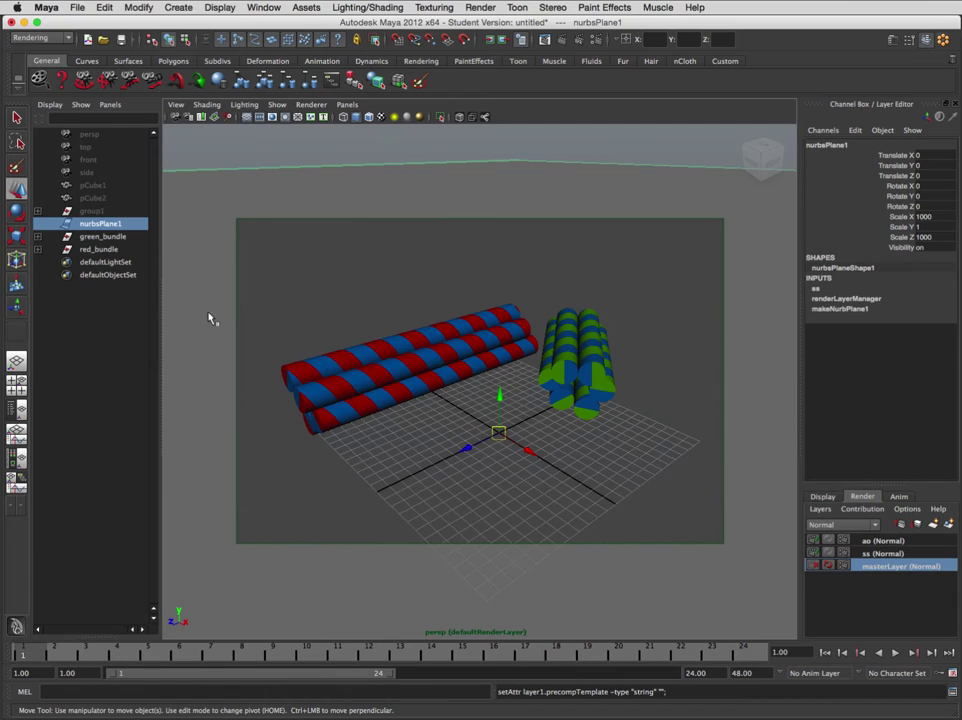
left_click(438, 365)
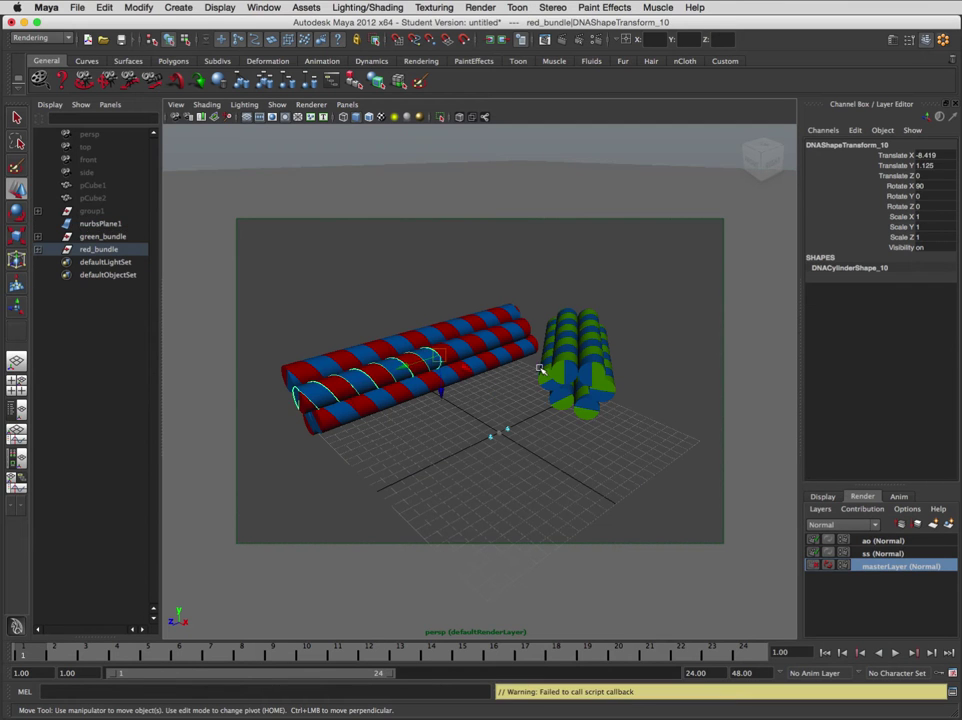
left_click(578, 400)
left_click(875, 543)
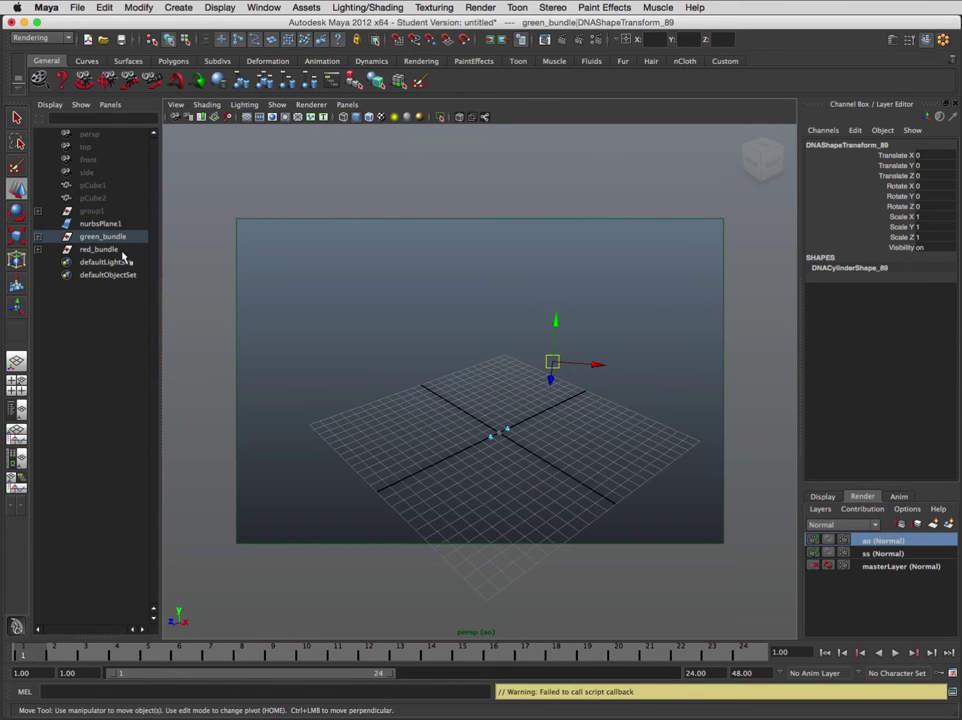
left_click(102, 223)
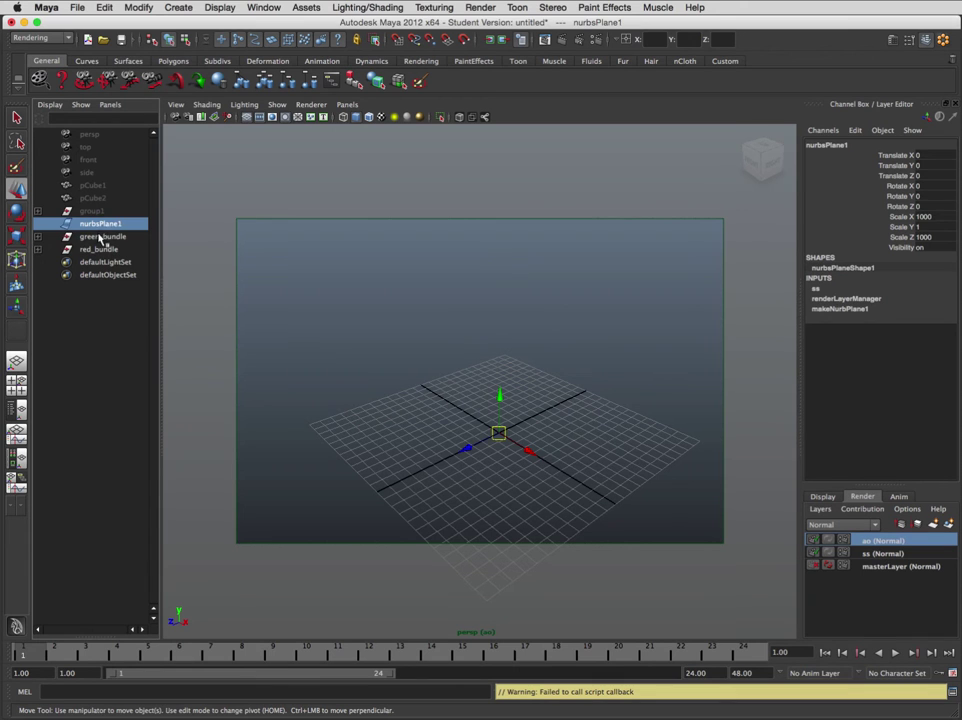
left_click(100, 237, "shift")
left_click(100, 249, "shift")
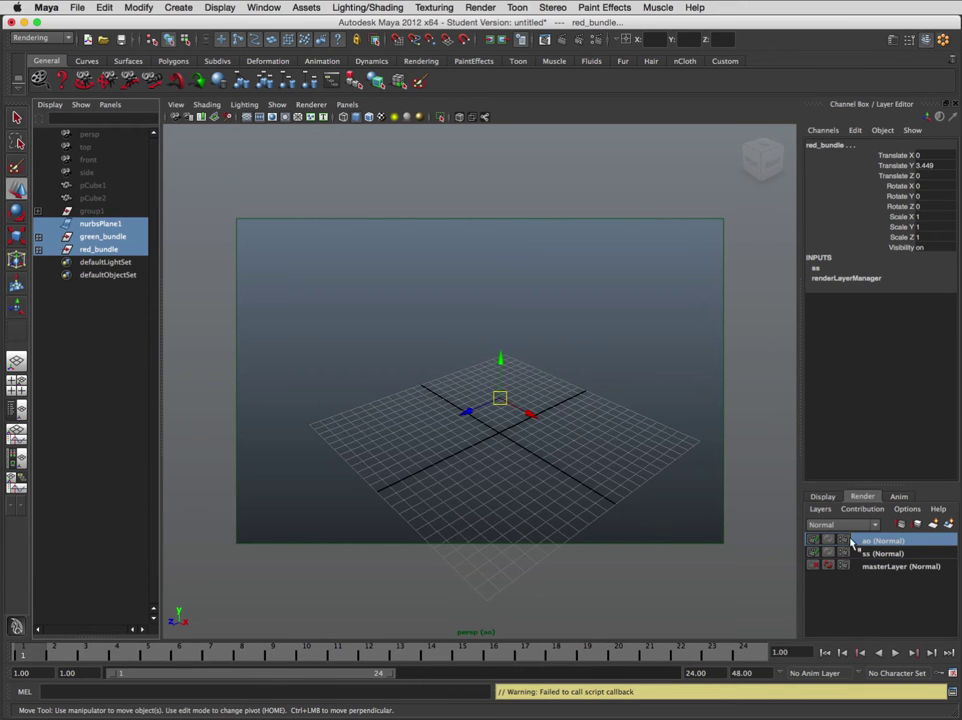
right_click(882, 544)
left_click(920, 561)
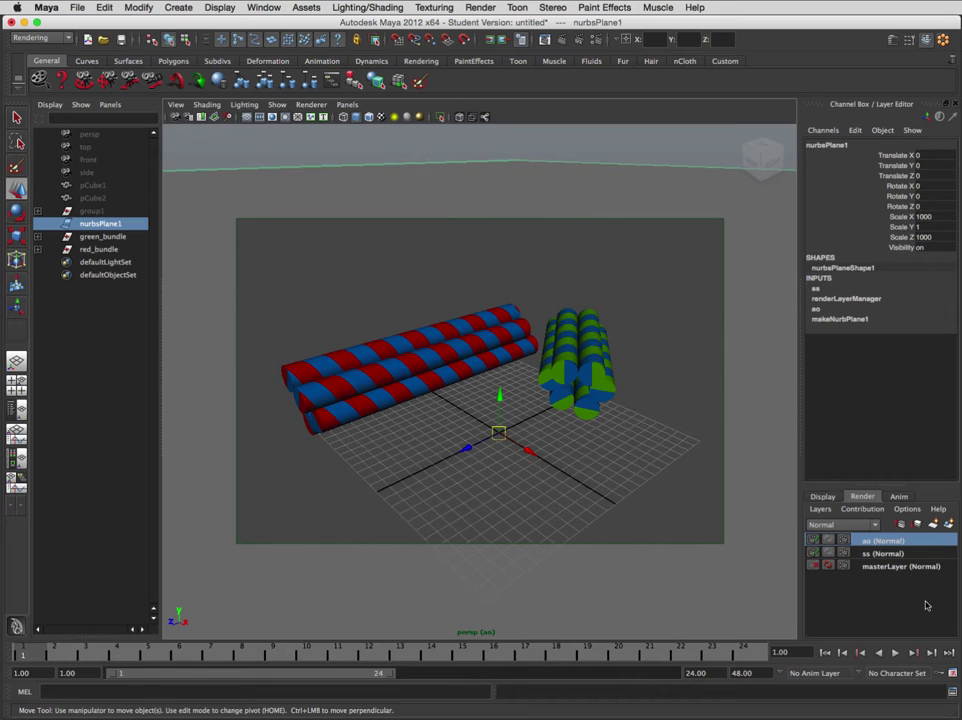
Make ss the active render layer and tilt the perspective camera to a slightly higher angle on the bundles.
left_click(868, 554)
left_click_drag(868, 545, 872, 561)
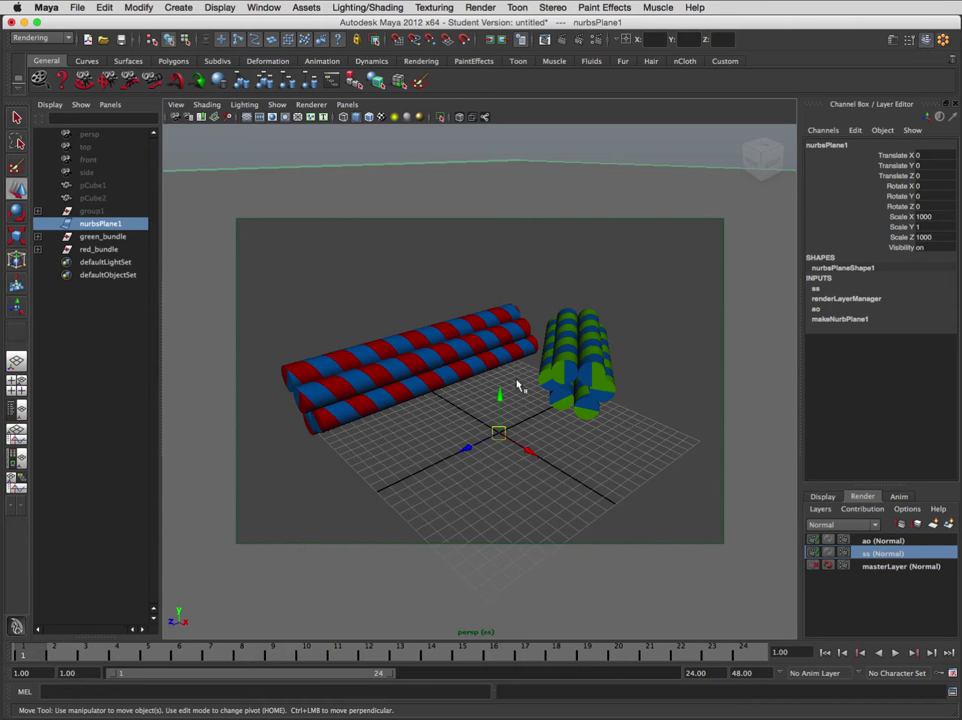
mouse_move(382, 301)
left_mouse_down("alt")
mouse_move(399, 305)
mouse_move(384, 301)
left_mouse_up("alt")
left_click_drag(457, 363, 369, 286, "alt")
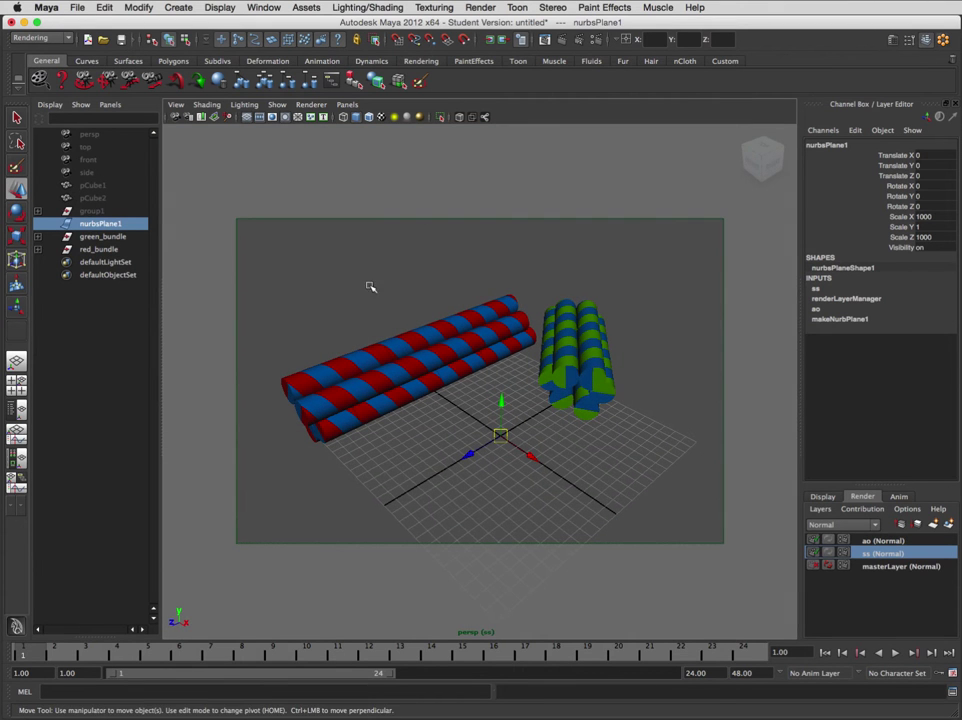
Open the Hypershade and resize its window and panes to show all material swatches beside the node list.
left_click(220, 7)
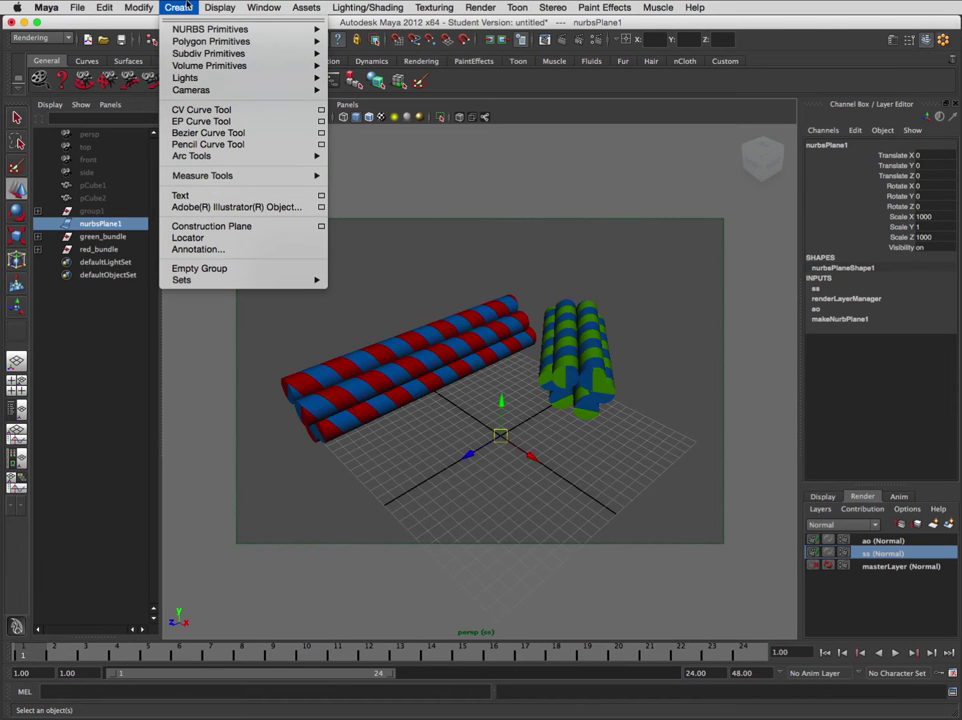
mouse_move(205, 6)
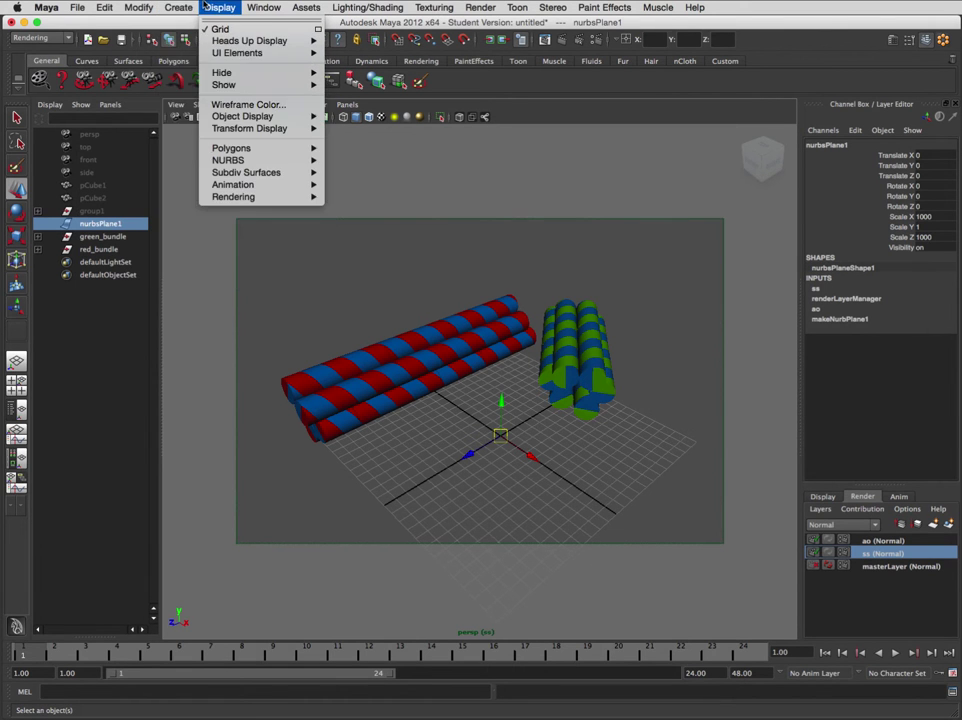
mouse_move(262, 8)
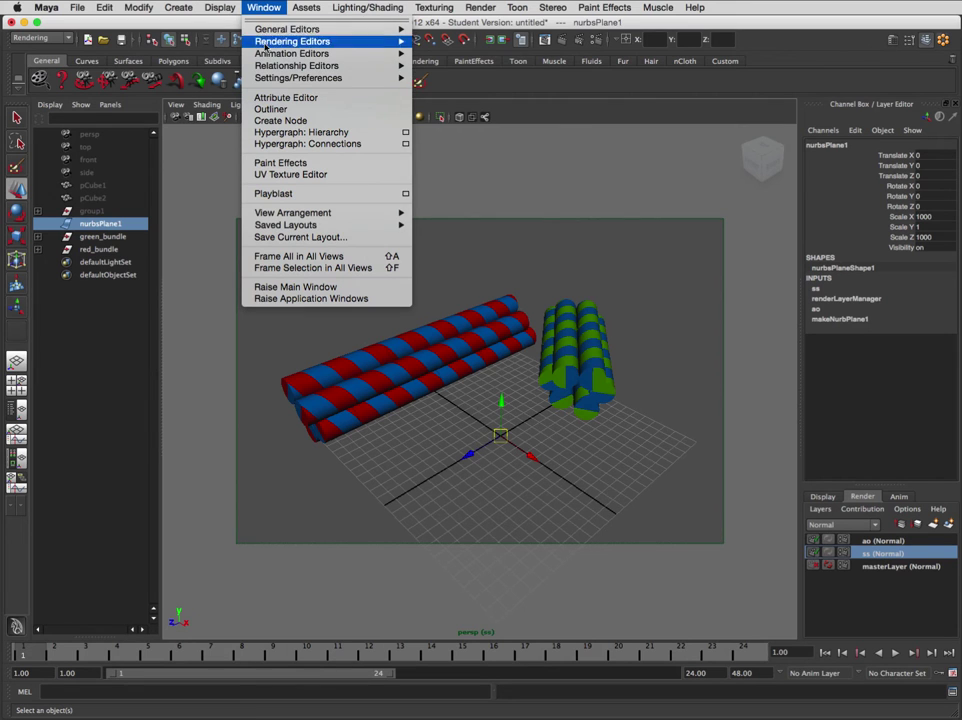
mouse_move(340, 41)
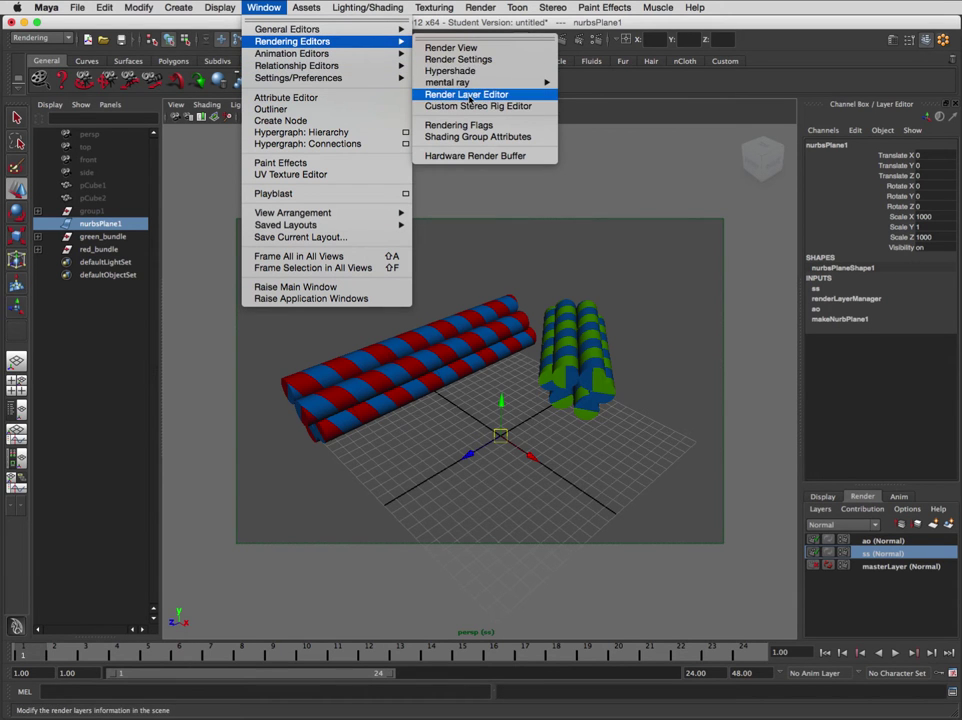
left_click(460, 72)
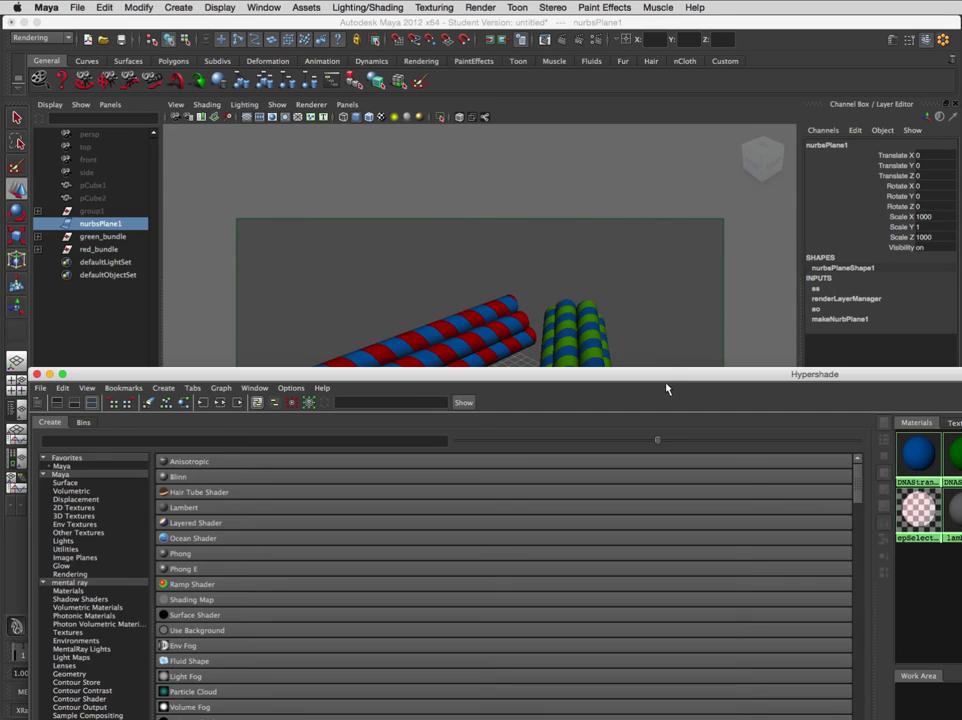
left_click_drag(667, 376, 641, 75)
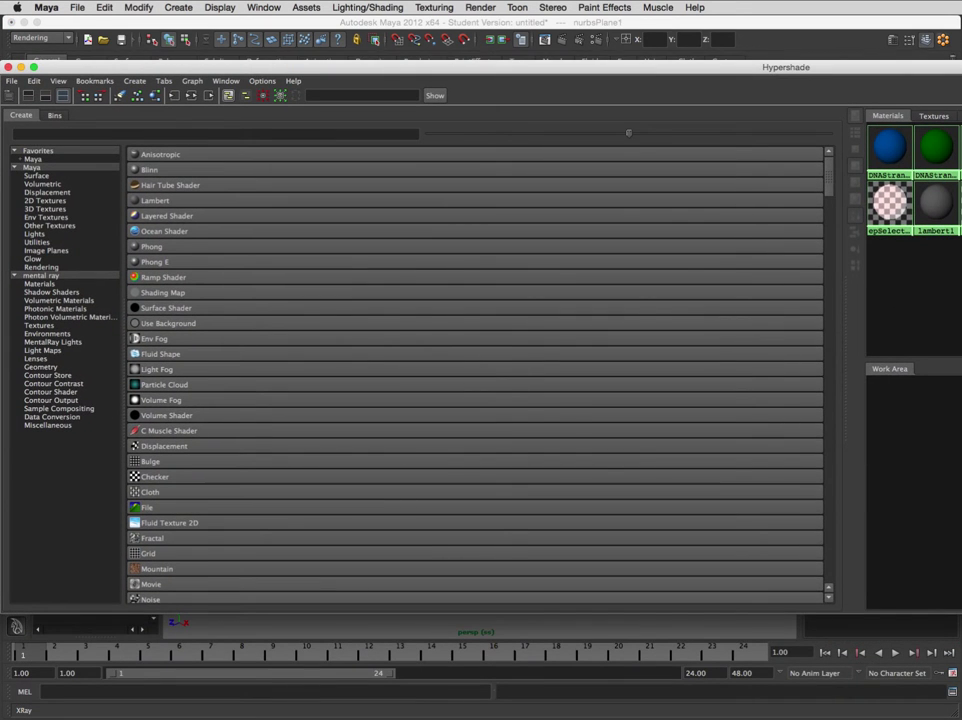
left_click_drag(958, 610, 953, 670)
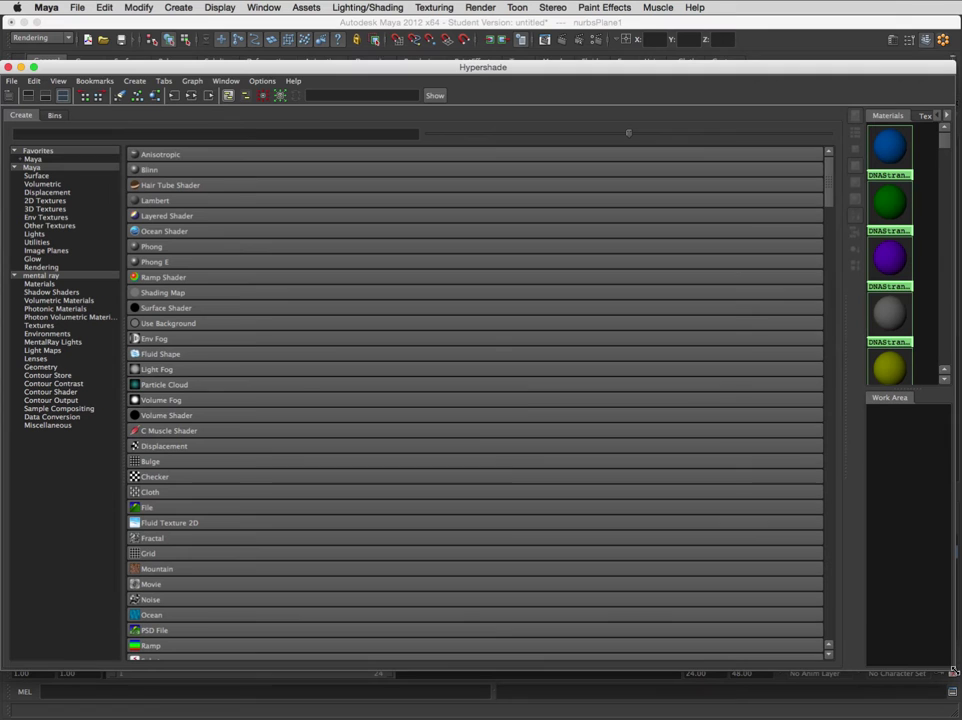
left_click_drag(842, 587, 268, 563)
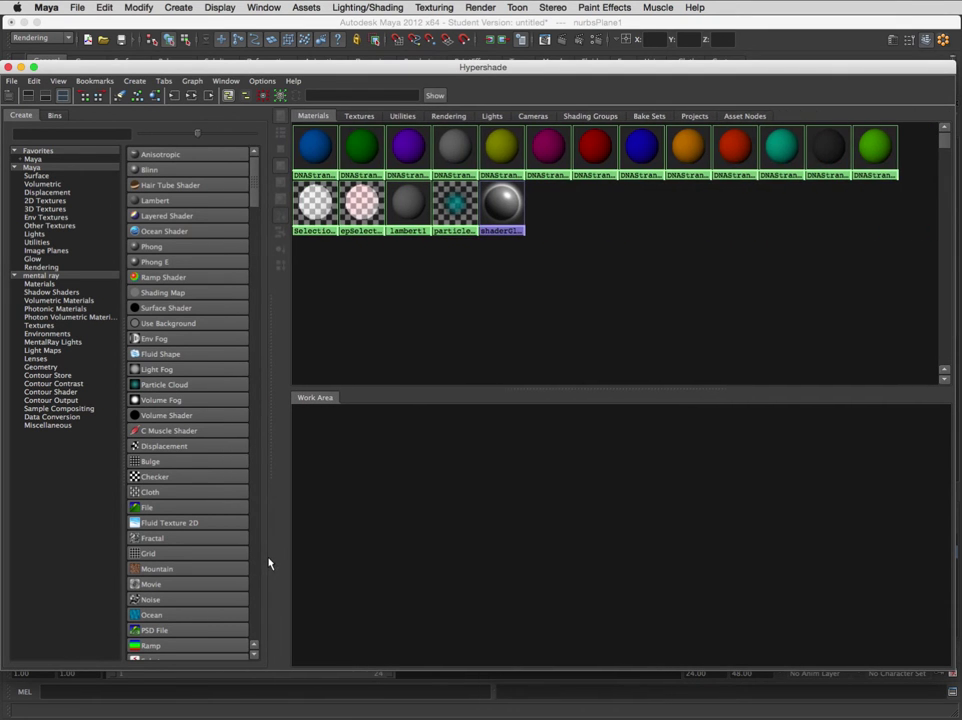
left_click_drag(385, 68, 399, 89)
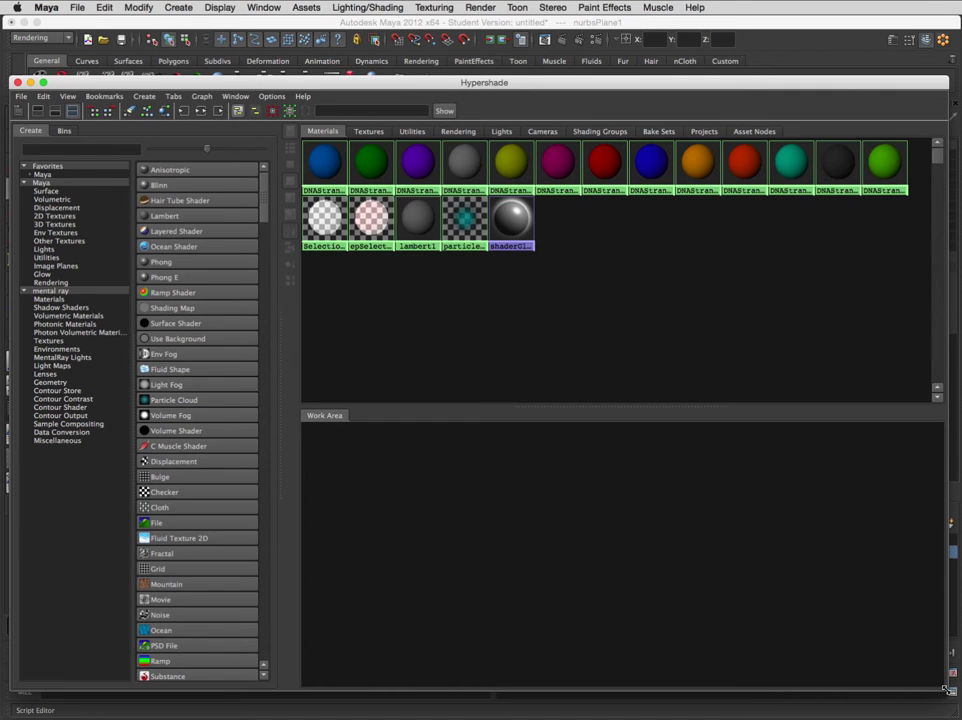
mouse_move(518, 85)
left_mouse_down()
mouse_move(522, 122)
mouse_move(633, 365)
mouse_move(961, 395)
mouse_move(961, 500)
mouse_move(598, 313)
mouse_move(147, 103)
mouse_move(50, 83)
mouse_move(520, 86)
left_mouse_up()
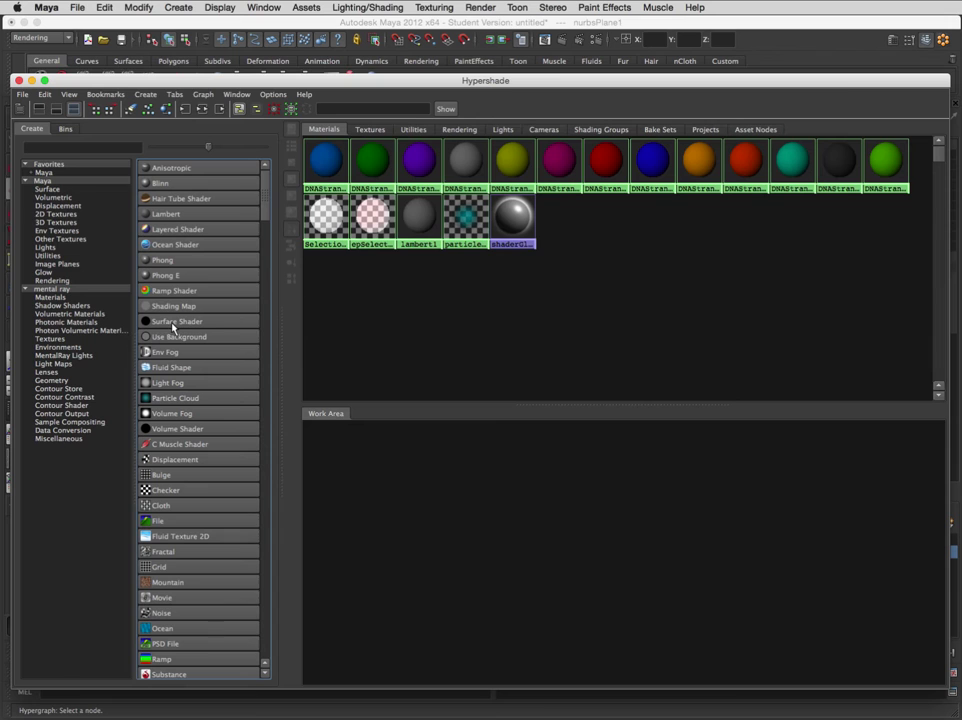
Limit the Hypershade node list to Maya surface shaders and move the window aside to uncover the viewport.
left_click(57, 190)
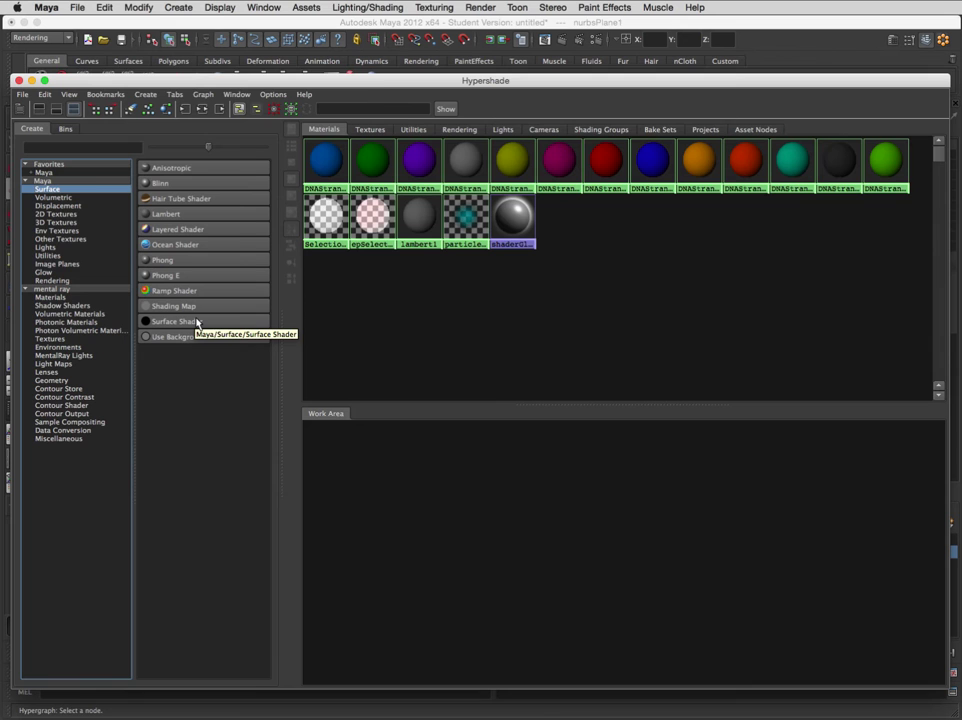
mouse_move(383, 86)
left_mouse_down()
mouse_move(466, 354)
mouse_move(594, 680)
mouse_move(391, 230)
mouse_move(393, 84)
mouse_move(378, 80)
left_mouse_up()
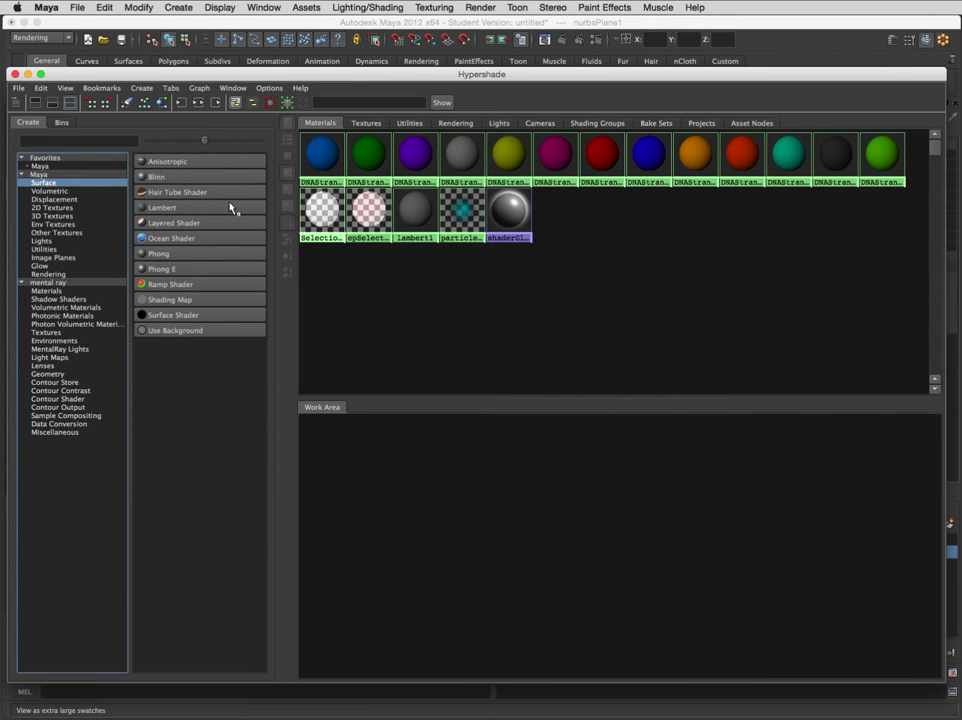
left_click_drag(250, 73, 958, 142)
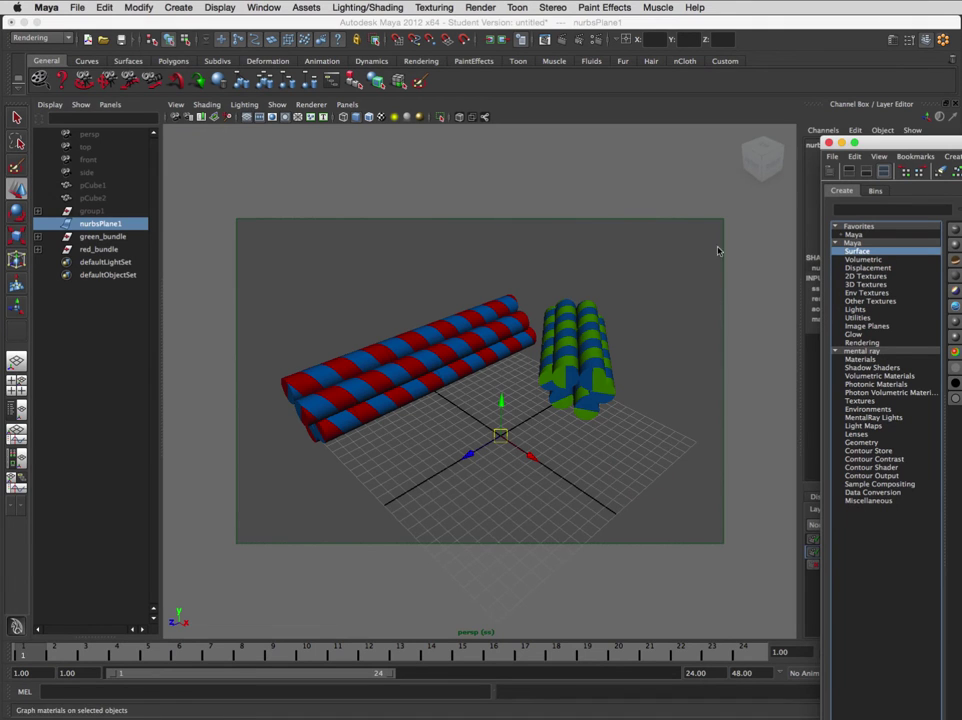
Duplicate the green_bundle group.
left_click(102, 236)
key("ctrl+d")
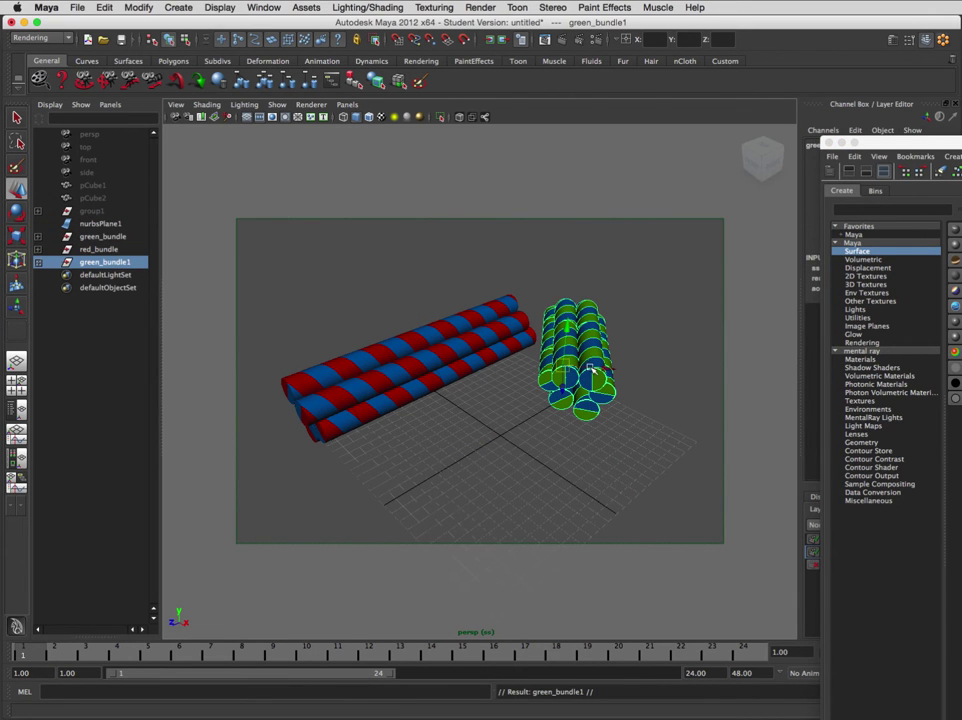
Try placing the copied green bundle in front of the red bundle, and undo the placement.
left_click_drag(632, 381, 406, 450, "alt")
key("w")
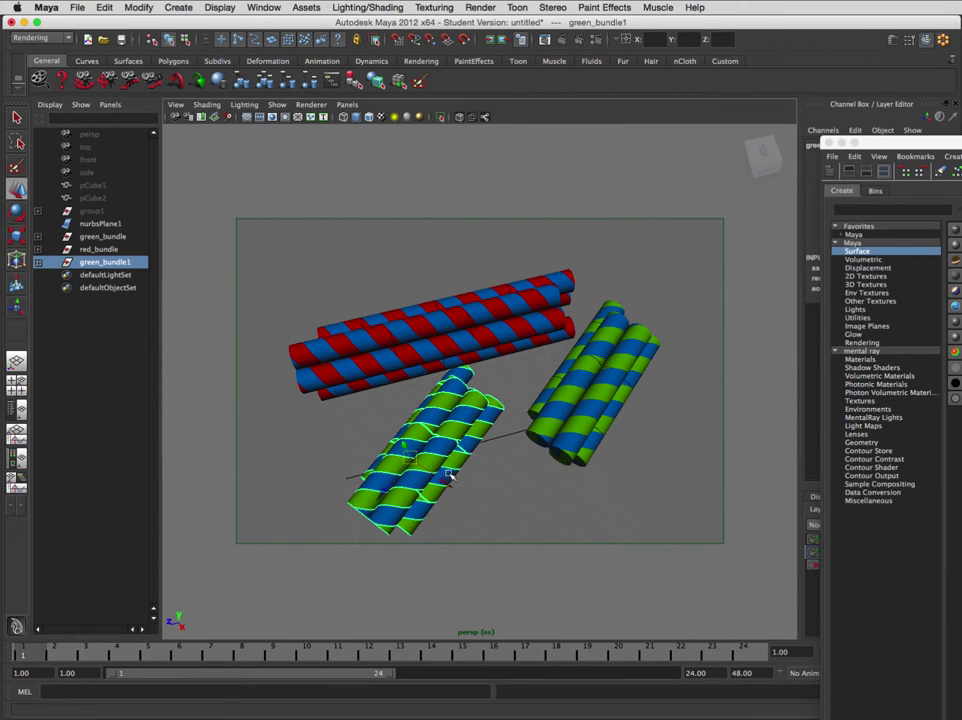
key("e")
left_click_drag(466, 479, 566, 401)
key("z")
key("w")
key("ctrl+z")
key("ctrl+z")
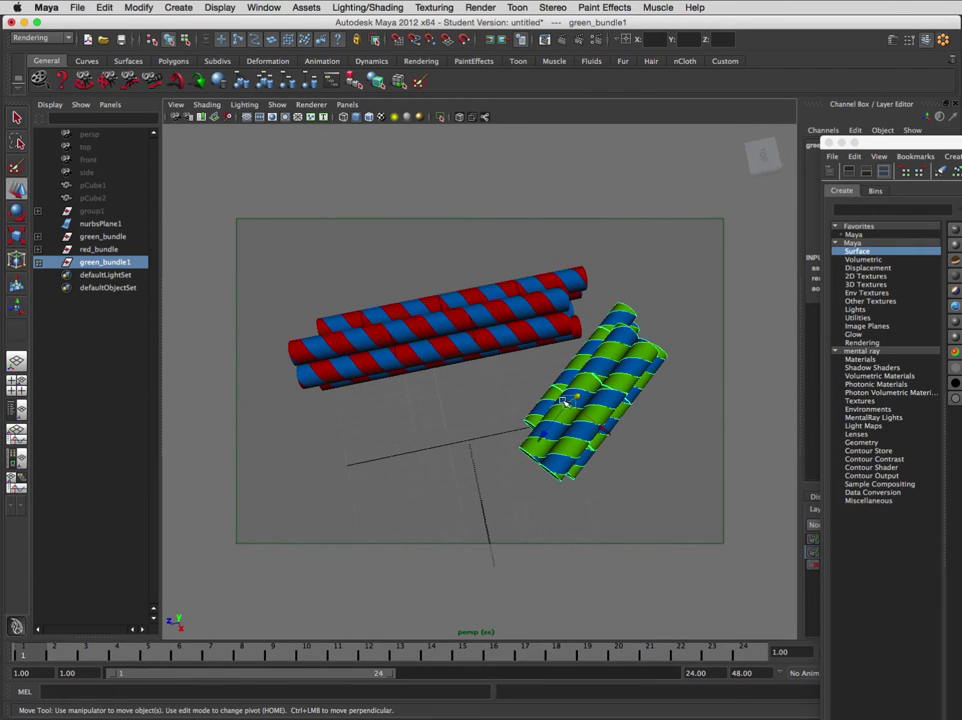
Try moving the duplicated green bundle in front of the original, beside the red bundle, and rotating it.
key("e")
key("r")
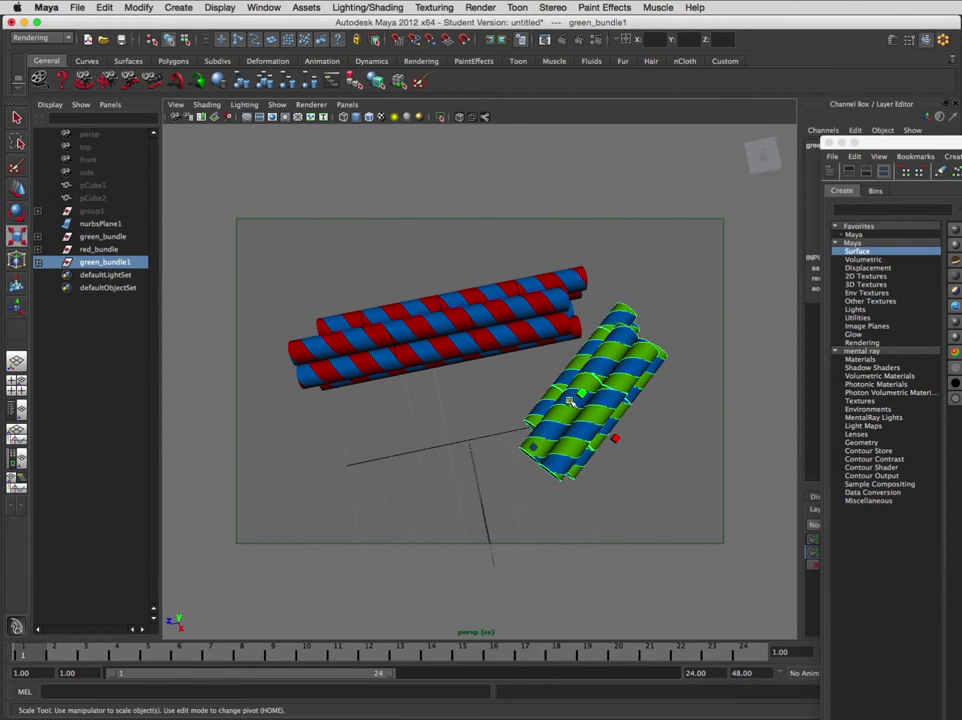
key("w")
left_click_drag(567, 400, 497, 436)
key("e")
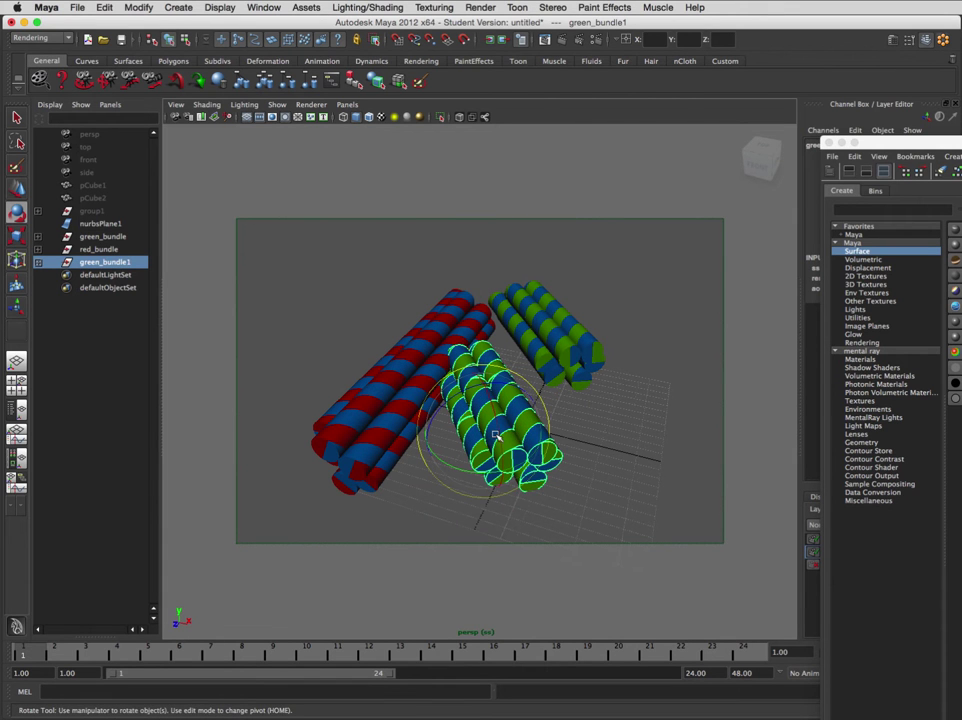
left_click_drag(492, 480, 571, 414)
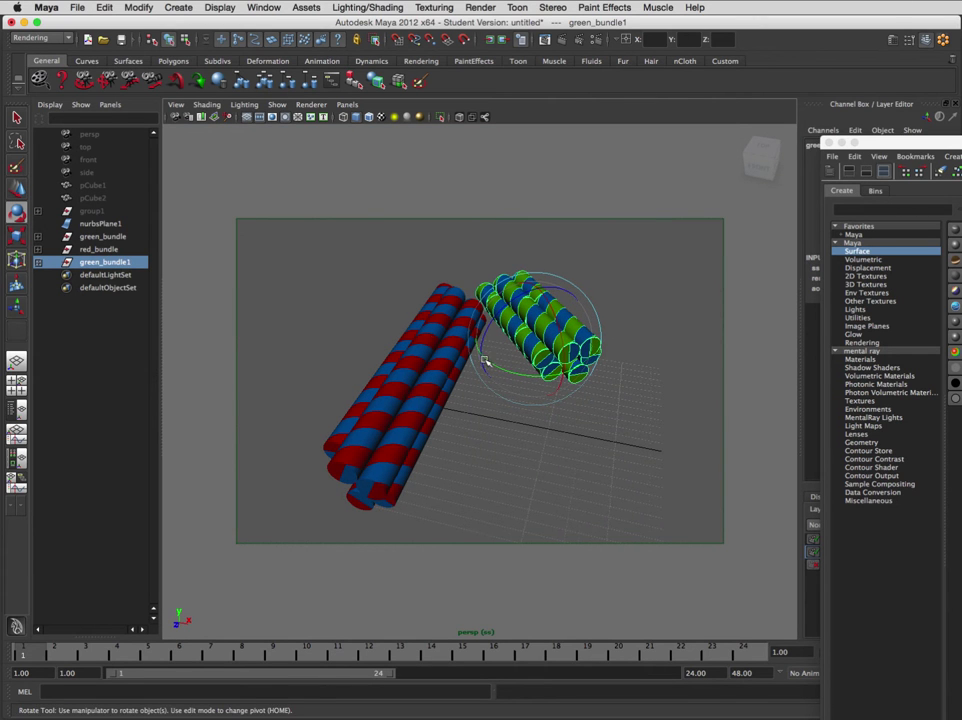
left_click_drag(484, 361, 490, 365, "alt")
key("w")
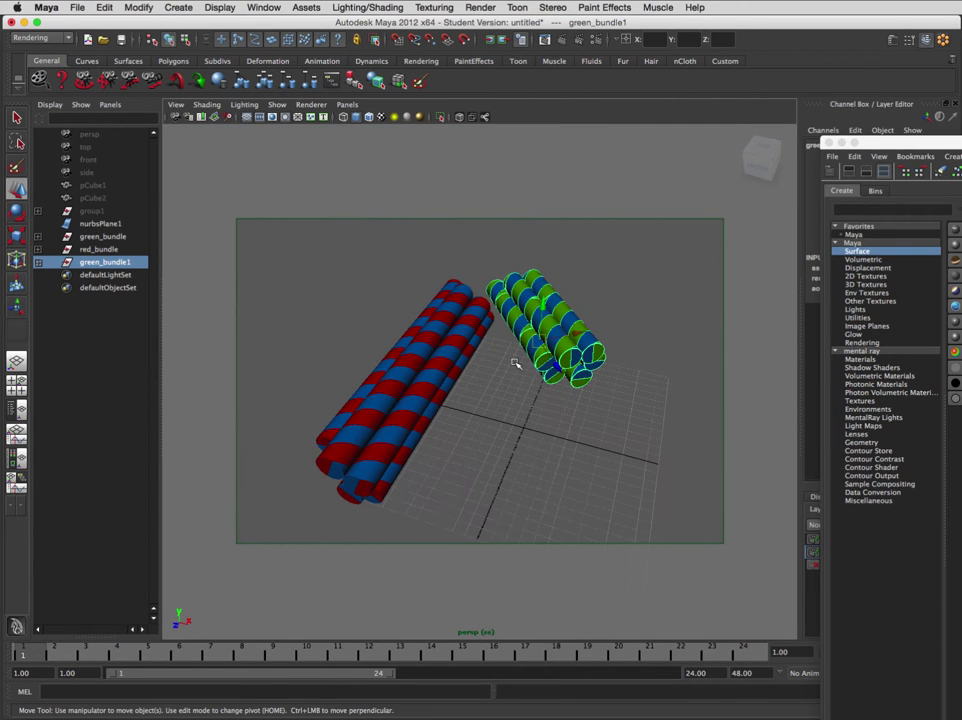
Rename the duplicated group green_bundle1 as orange_bundle.
double_click(105, 262)
key("Left")
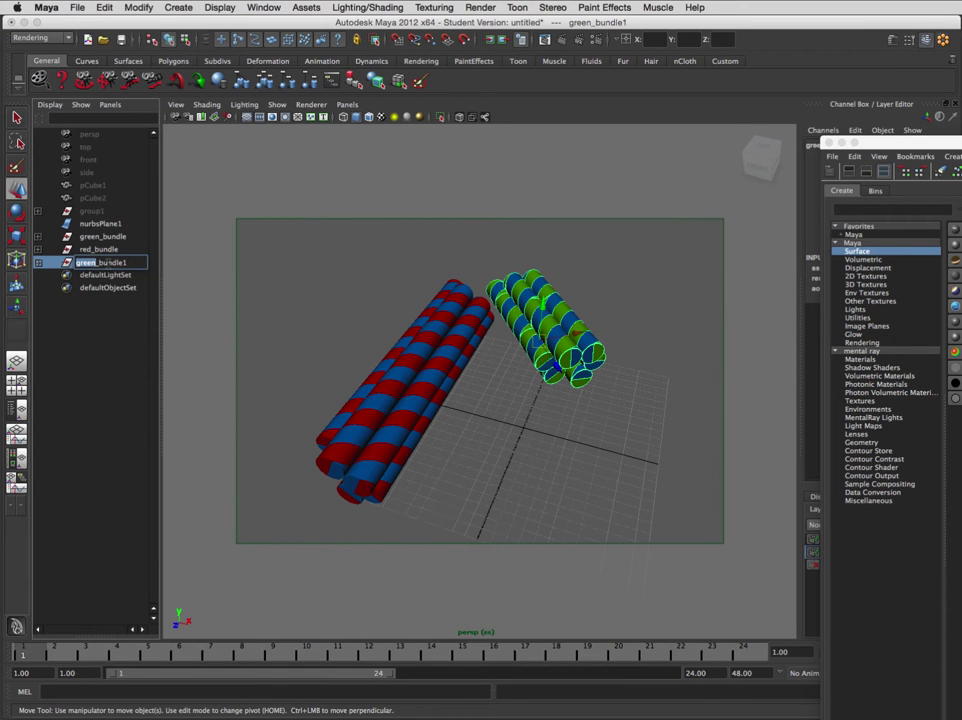
type("orange")
key("End")
key("BackSpace")
key("Return")
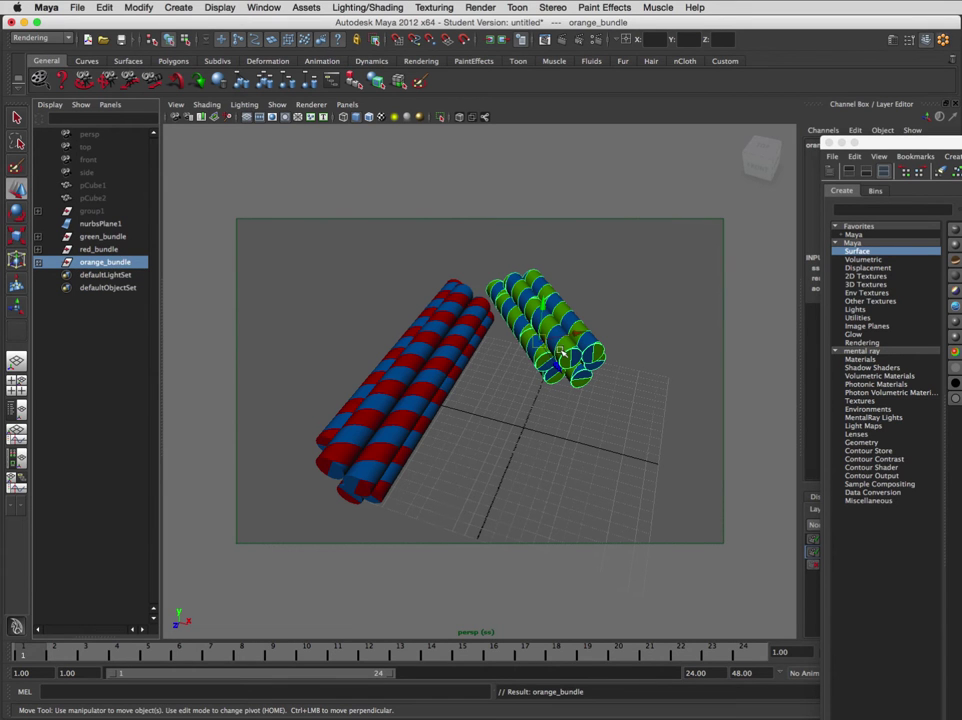
Move orange_bundle lengthwise out past the near end of green_bundle, to about X 10.1, Y -0.8, Z 4.3.
left_click_drag(616, 346, 514, 426, "alt")
key("w")
scroll(500, 412, "down", 5)
key("e")
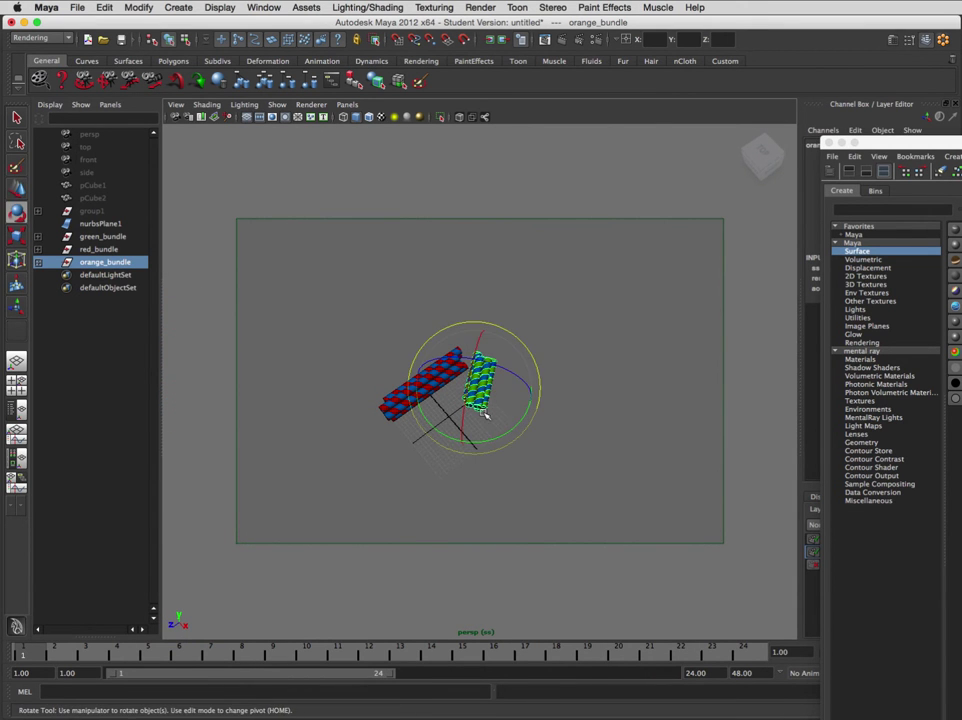
key("r")
key("w")
left_click_drag(464, 427, 453, 497)
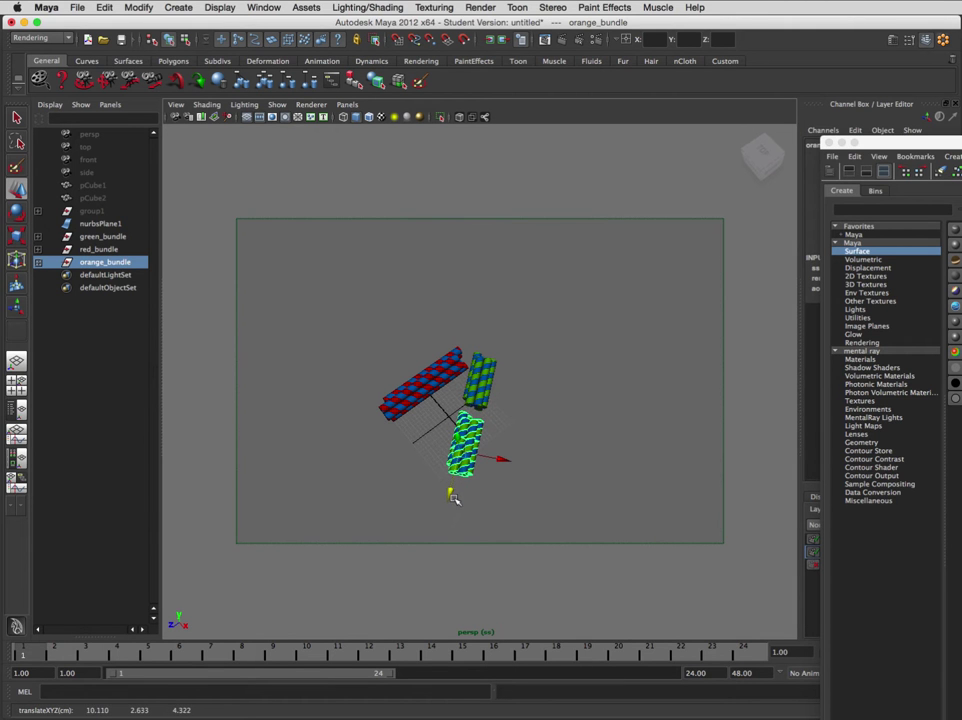
left_click(507, 466)
left_click_drag(507, 466, 531, 460, "alt")
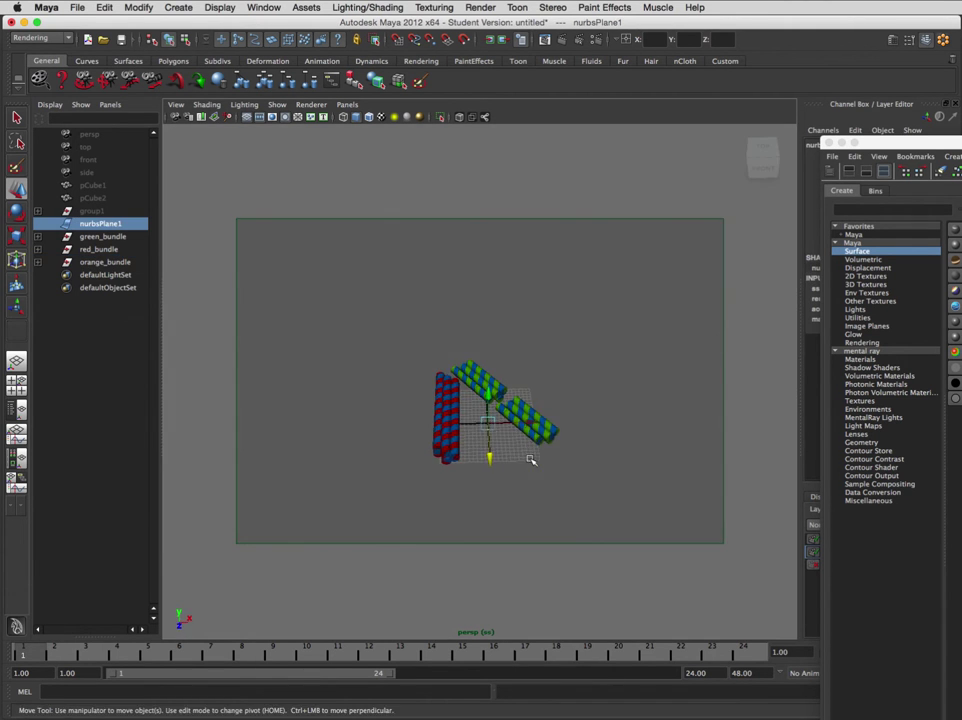
left_click(100, 262)
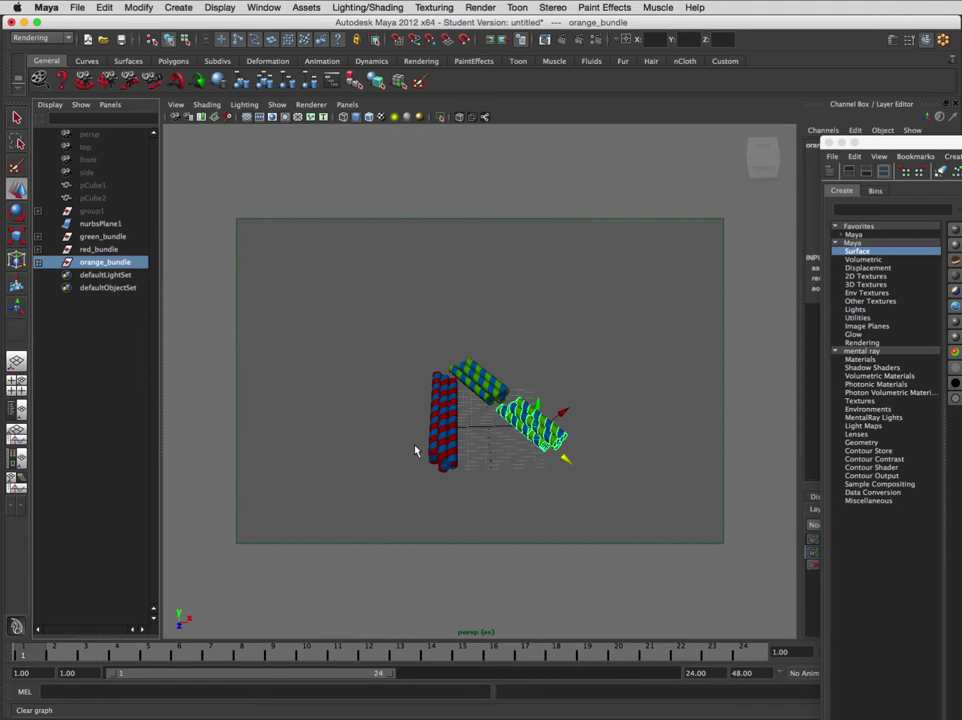
scroll(434, 450, "up", 5)
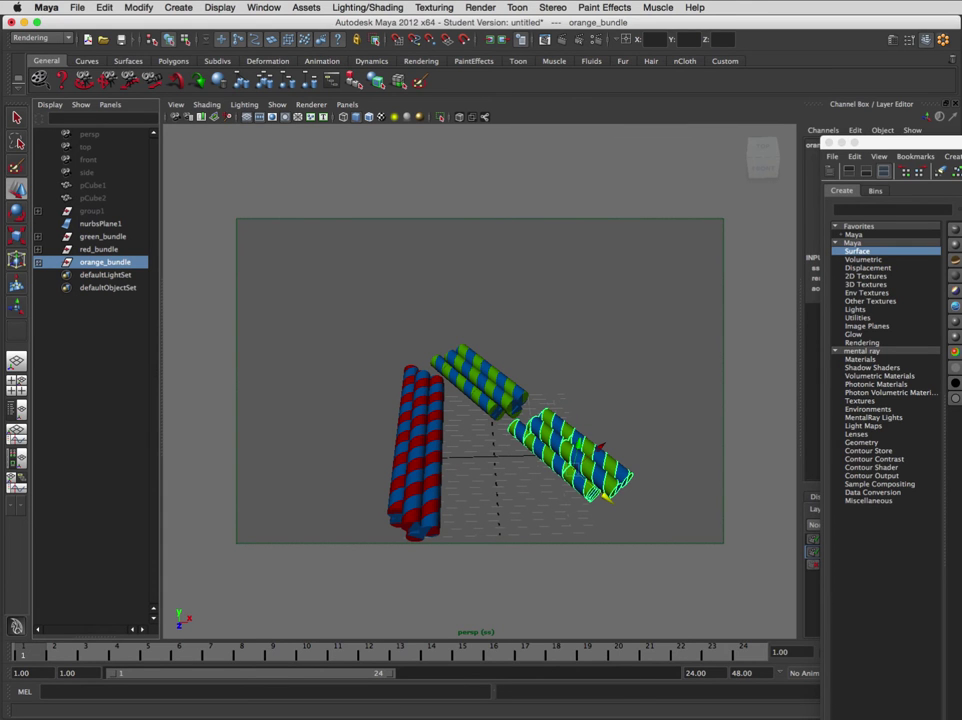
Bring the Hypershade window back fully into view and switch the workspace to a single perspective view.
left_click(895, 143)
left_click_drag(895, 143, 184, 58)
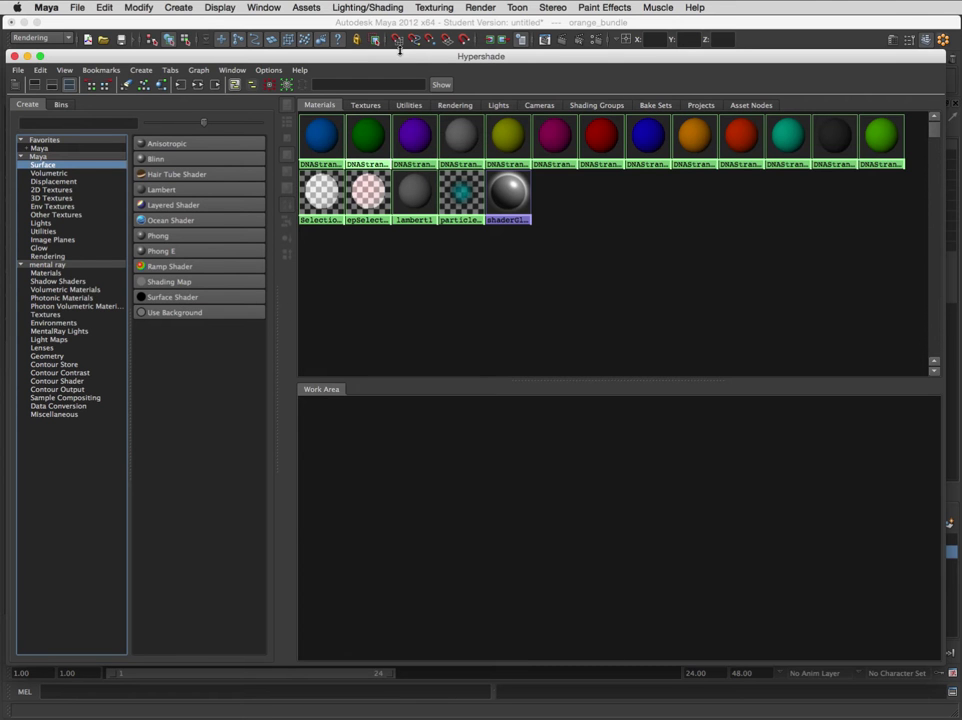
left_click_drag(400, 50, 477, 214)
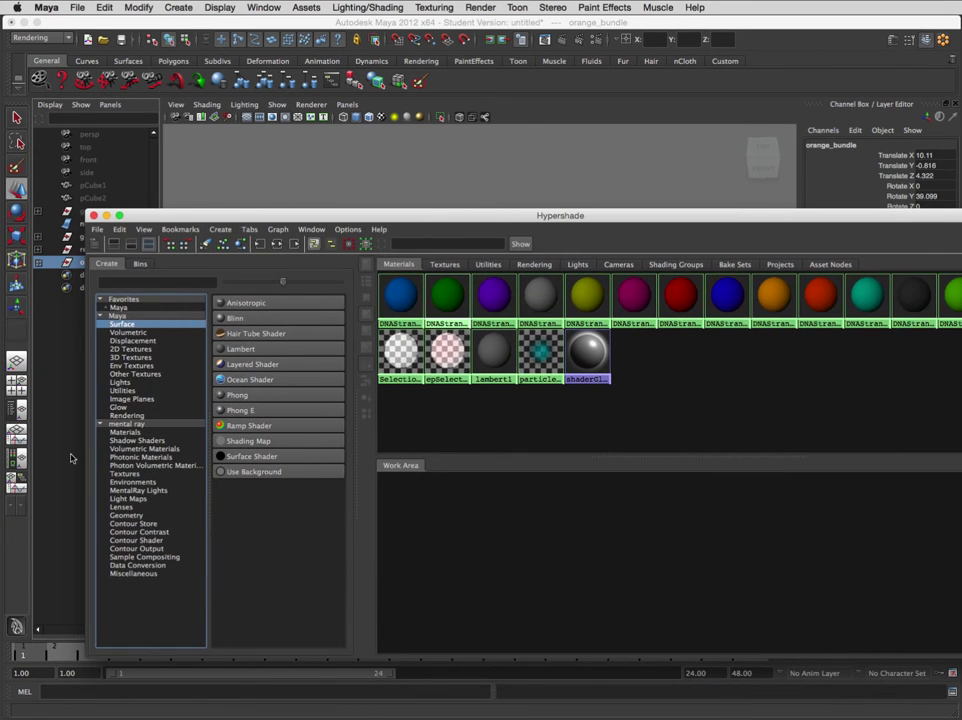
left_click(16, 463)
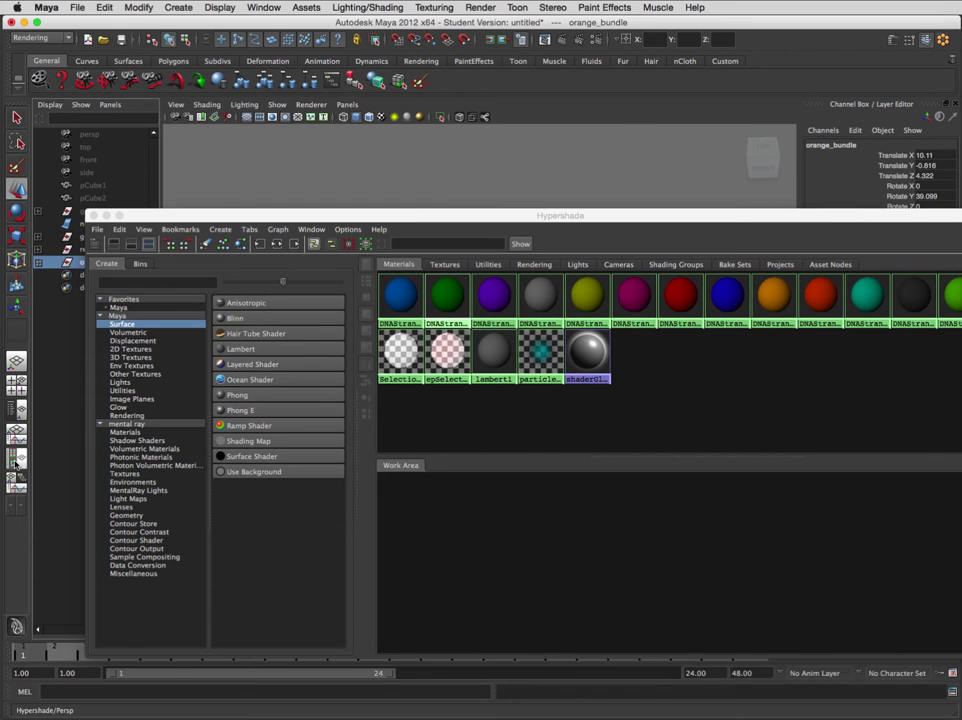
left_click_drag(280, 213, 245, 266)
left_click(16, 360)
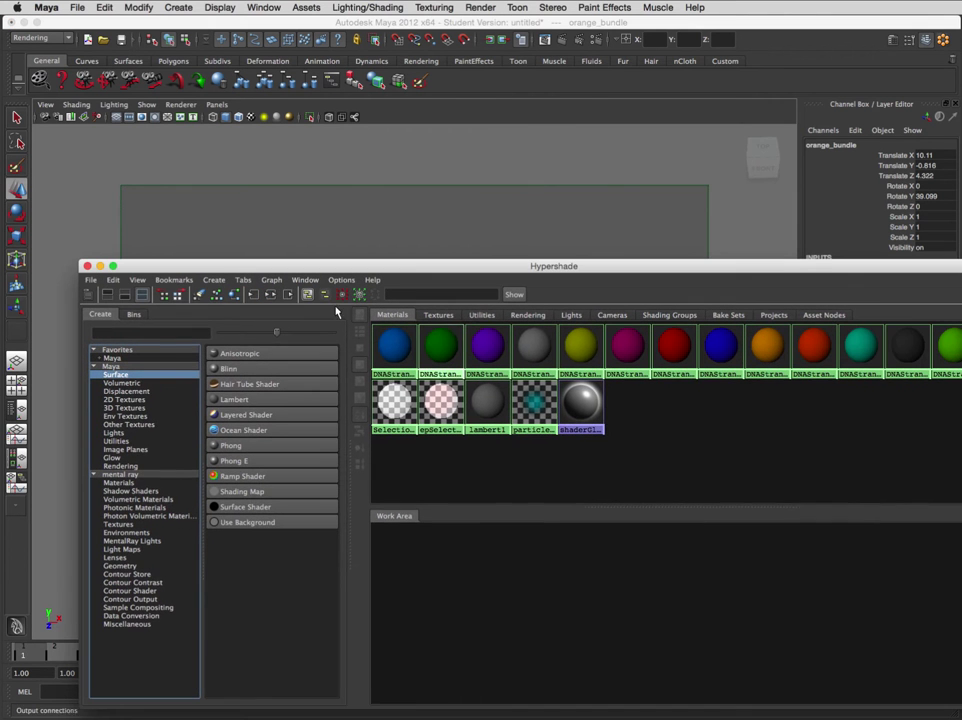
Shrink the Hypershade and place it above the three bundles so they stay visible, and clear the bundle selection.
left_click_drag(958, 704, 935, 606)
left_click_drag(678, 268, 612, 24)
left_click(530, 443)
left_click_drag(530, 443, 503, 550, "alt")
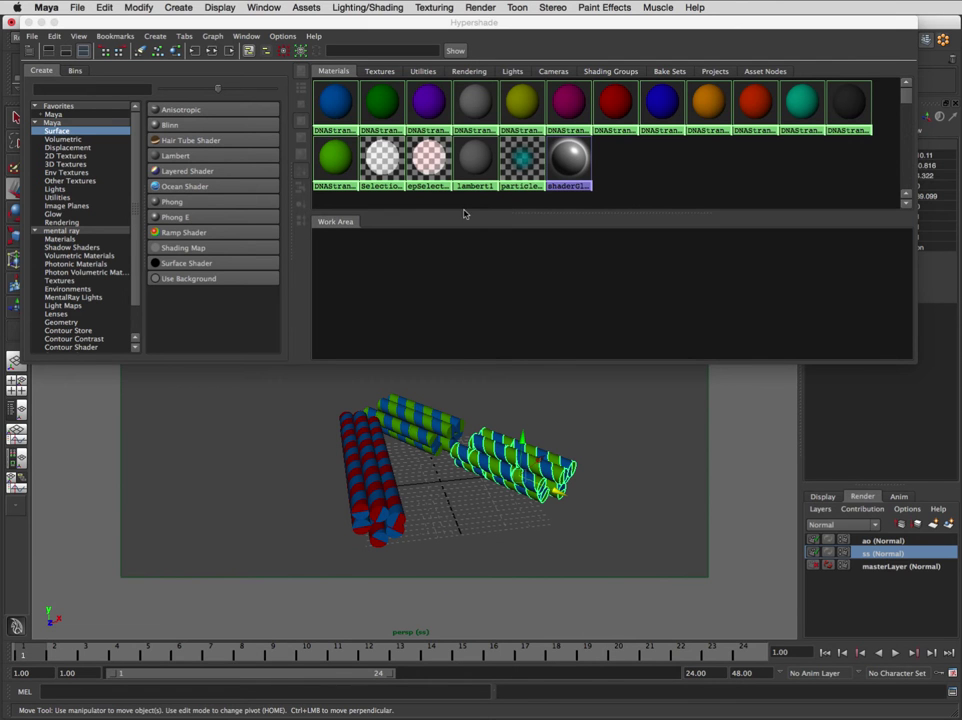
left_click(558, 417)
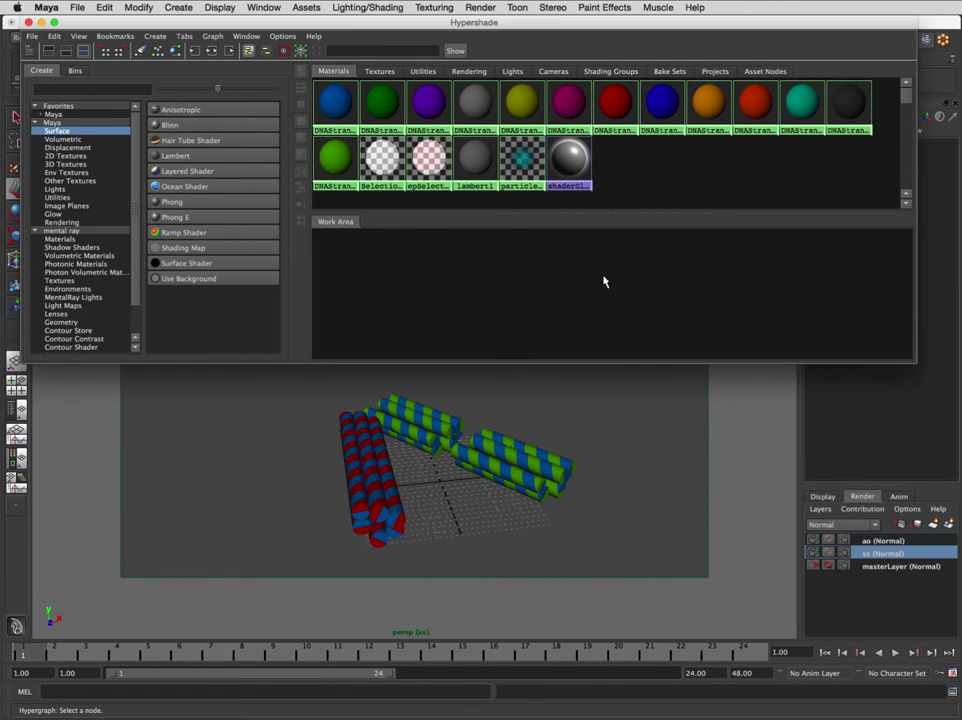
Create a Surface Shader and set its Out Color to orange, narrowing the Hypershade to uncover the Attribute Editor.
left_click(212, 262)
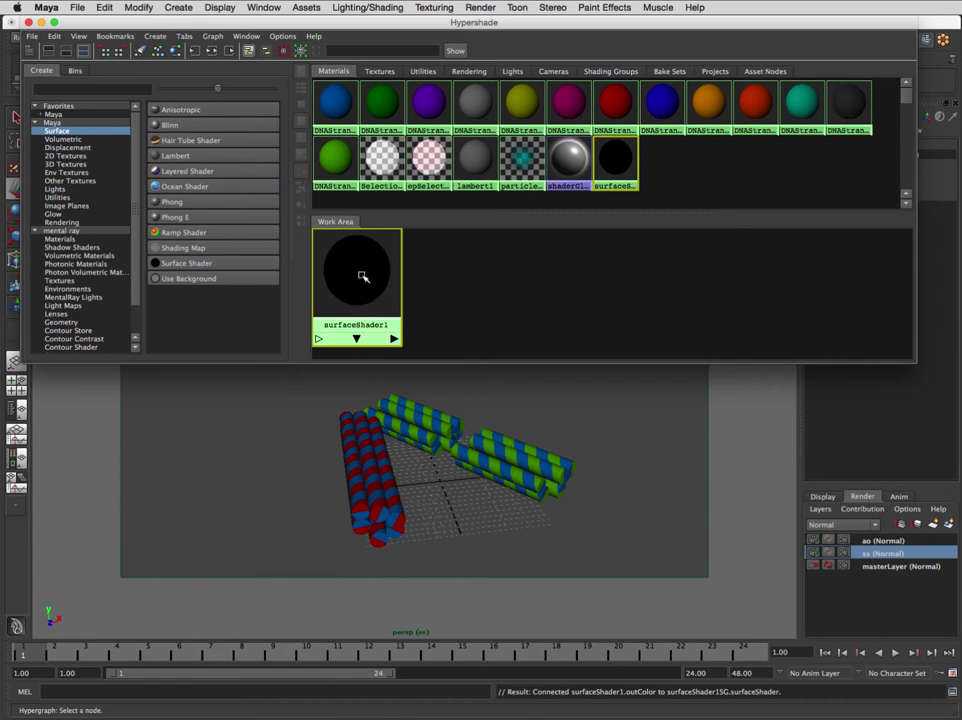
left_click_drag(918, 255, 749, 255)
left_click(886, 45)
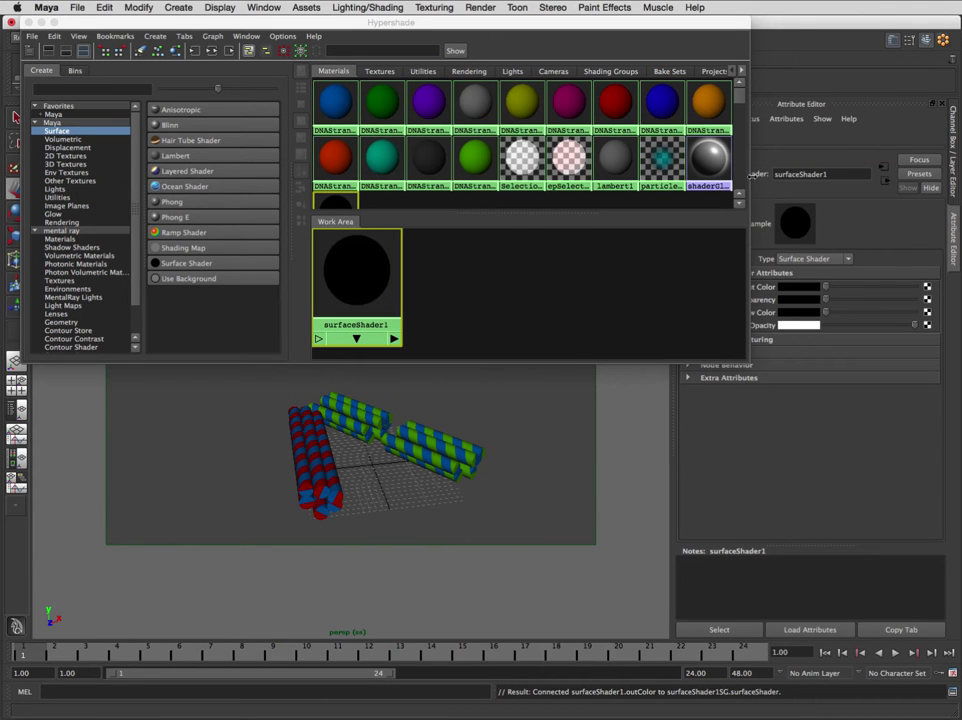
left_click_drag(752, 172, 666, 172)
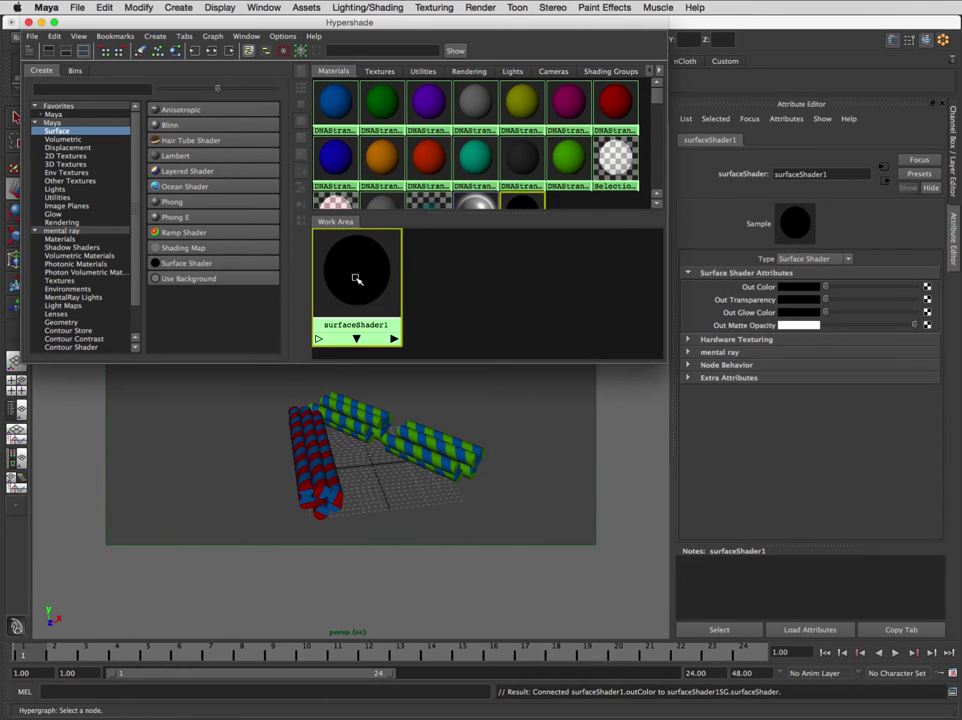
left_click(797, 287)
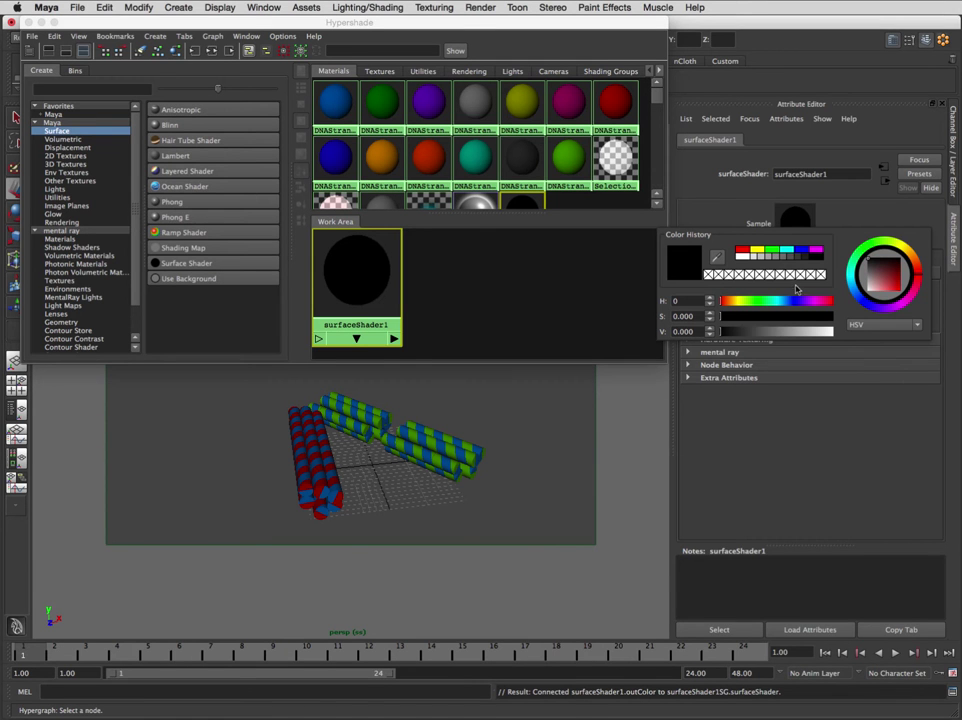
mouse_move(898, 268)
left_mouse_down()
mouse_move(913, 253)
mouse_move(899, 289)
left_mouse_up()
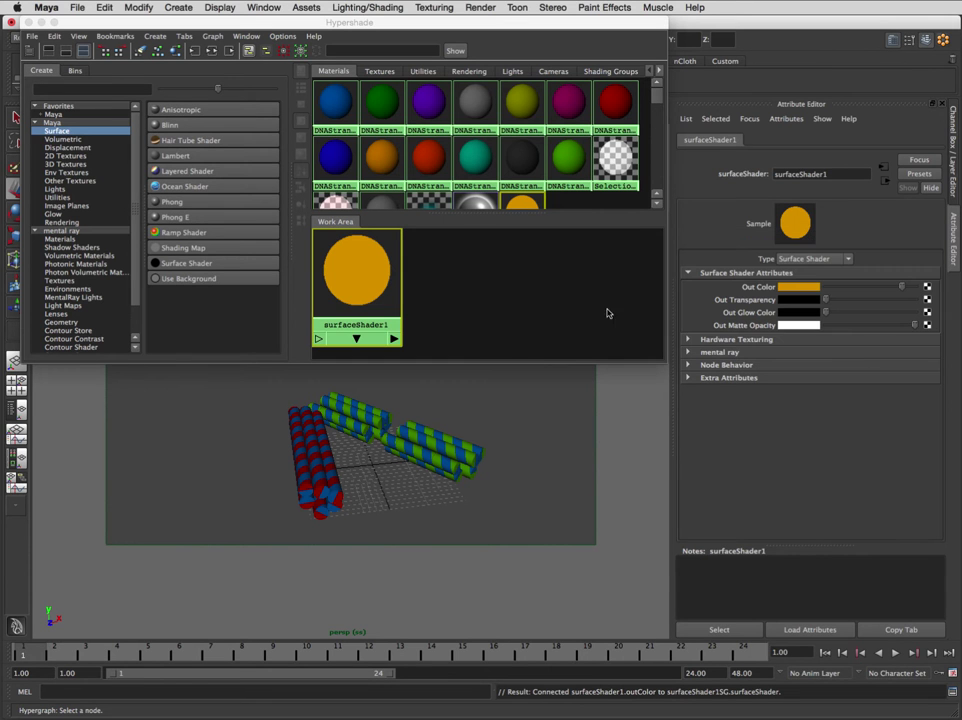
Assign the orange surfaceShader1 material to the whole orange_bundle group and deselect the group.
left_click(425, 440)
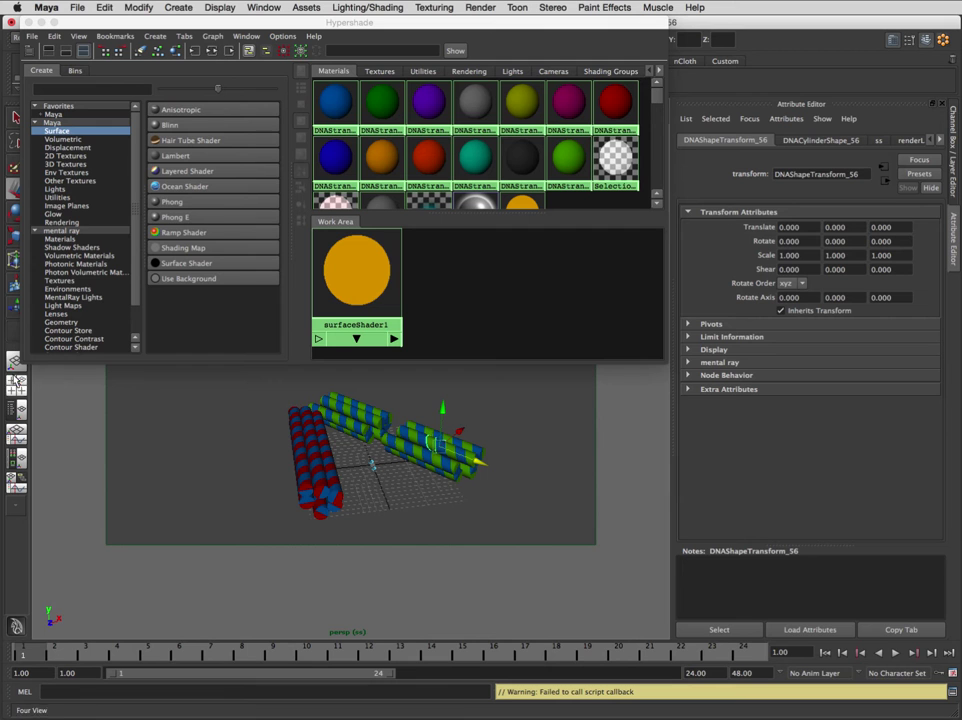
left_click_drag(145, 22, 253, 22)
left_click(100, 262)
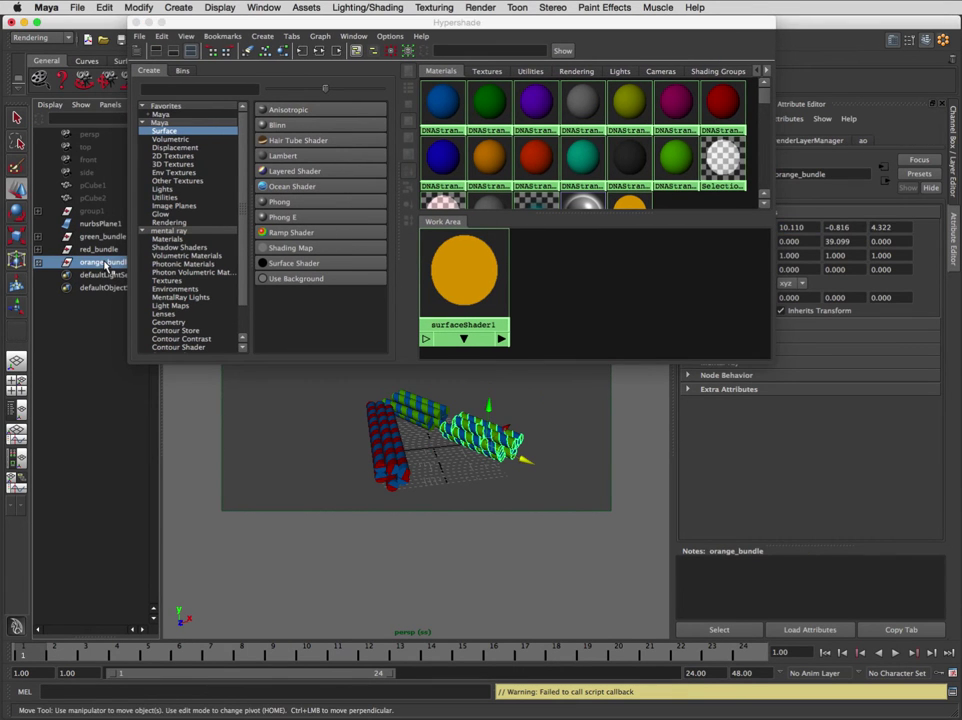
right_click_drag(460, 266, 461, 249)
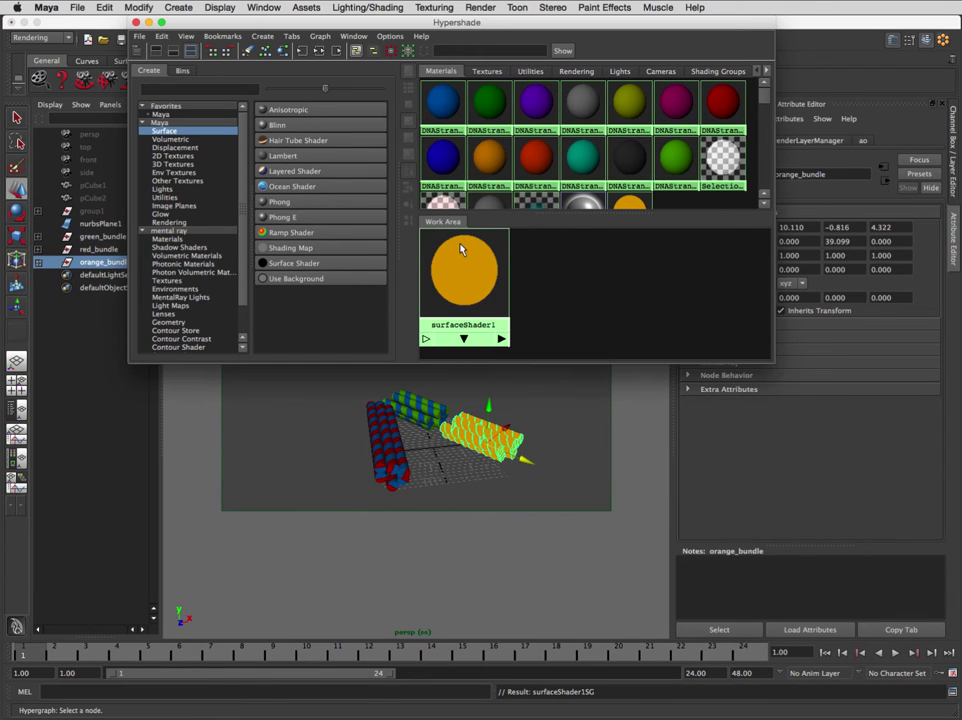
left_click(528, 486)
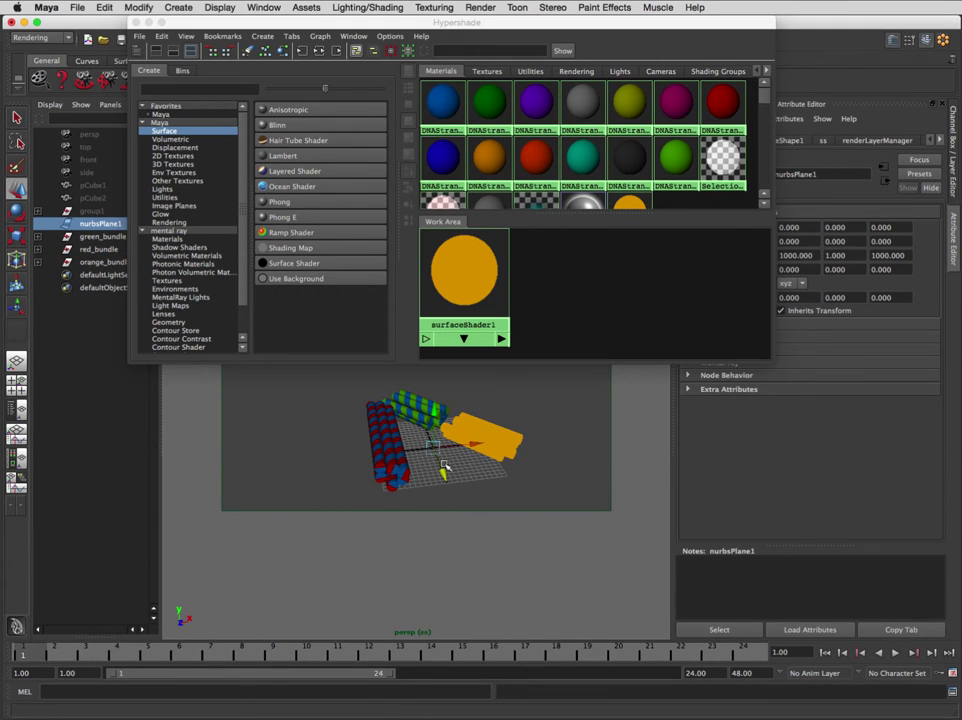
left_click_drag(445, 466, 430, 482, "alt")
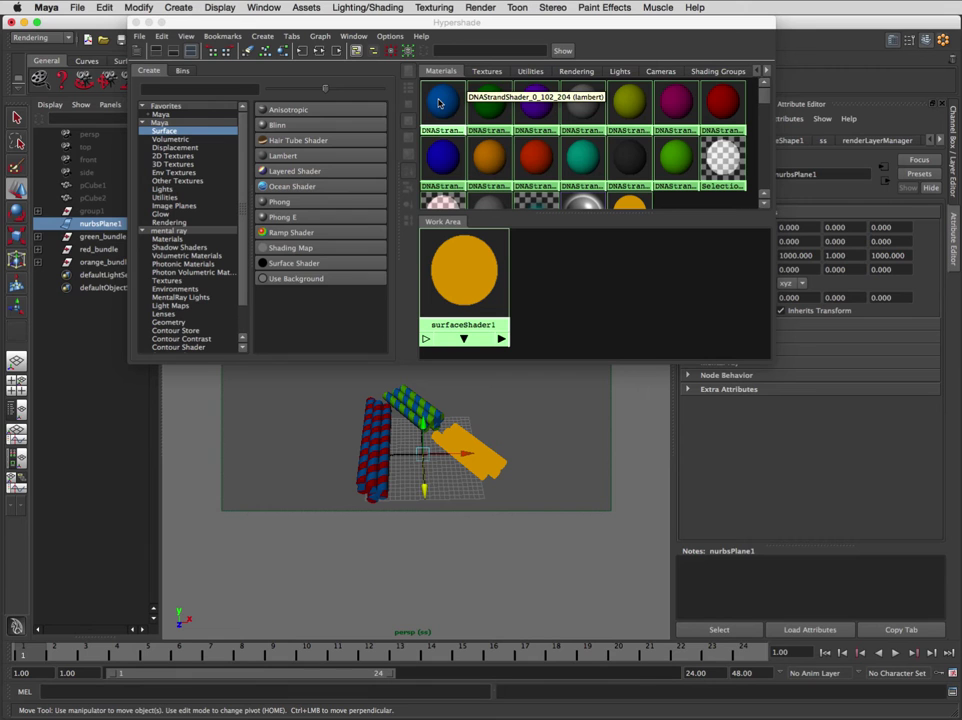
Select all objects that use the blue DNAStrandShader_0_102_204 material.
left_click(398, 400)
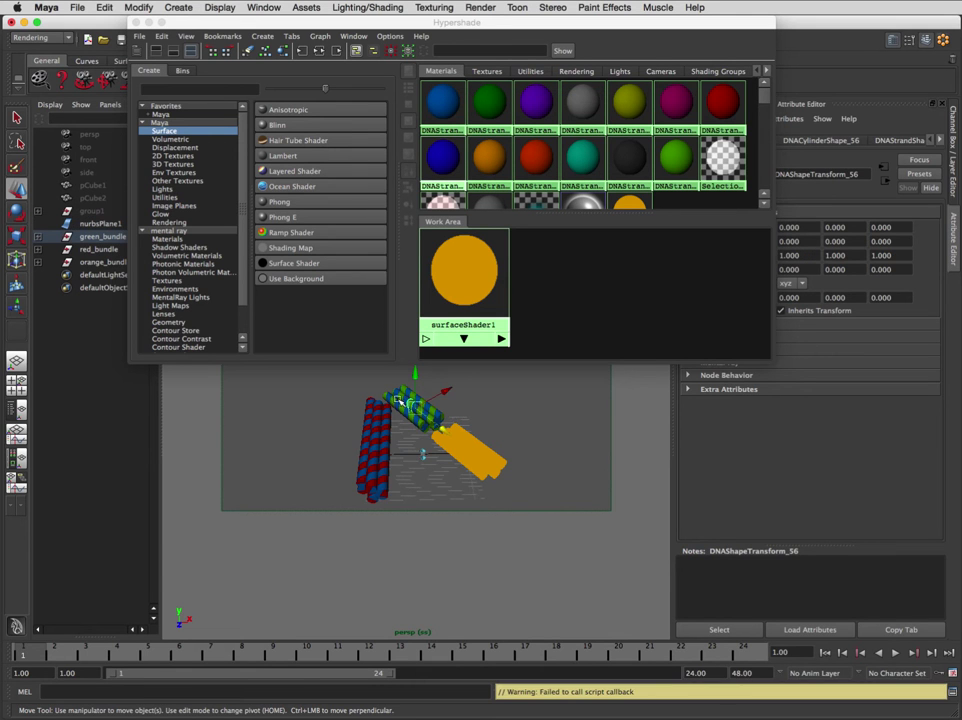
scroll(398, 400, "up", 4)
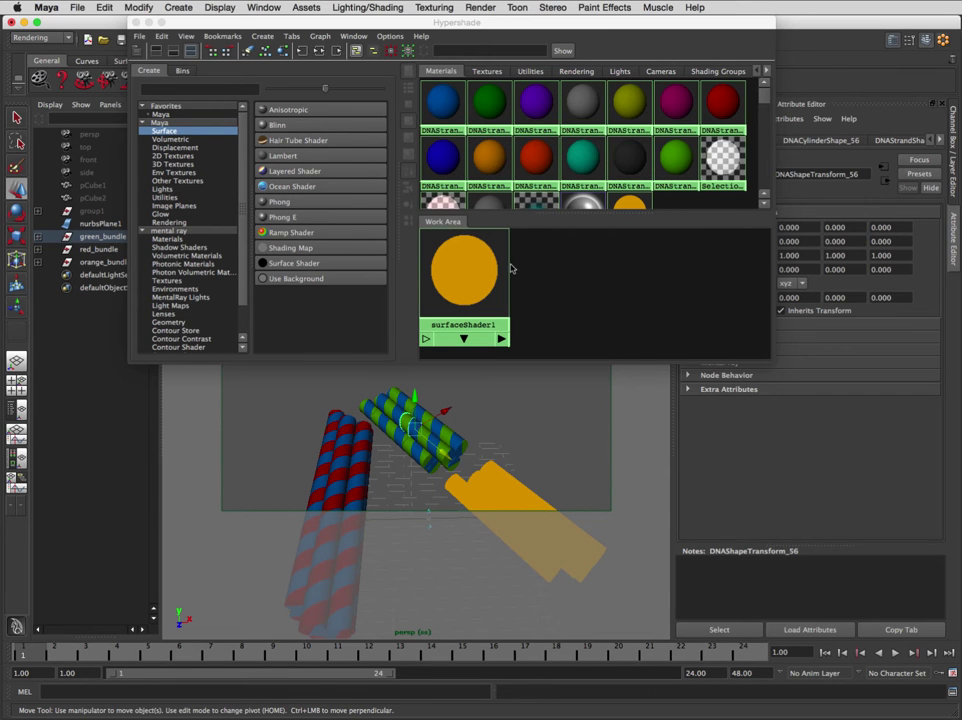
left_click(447, 110)
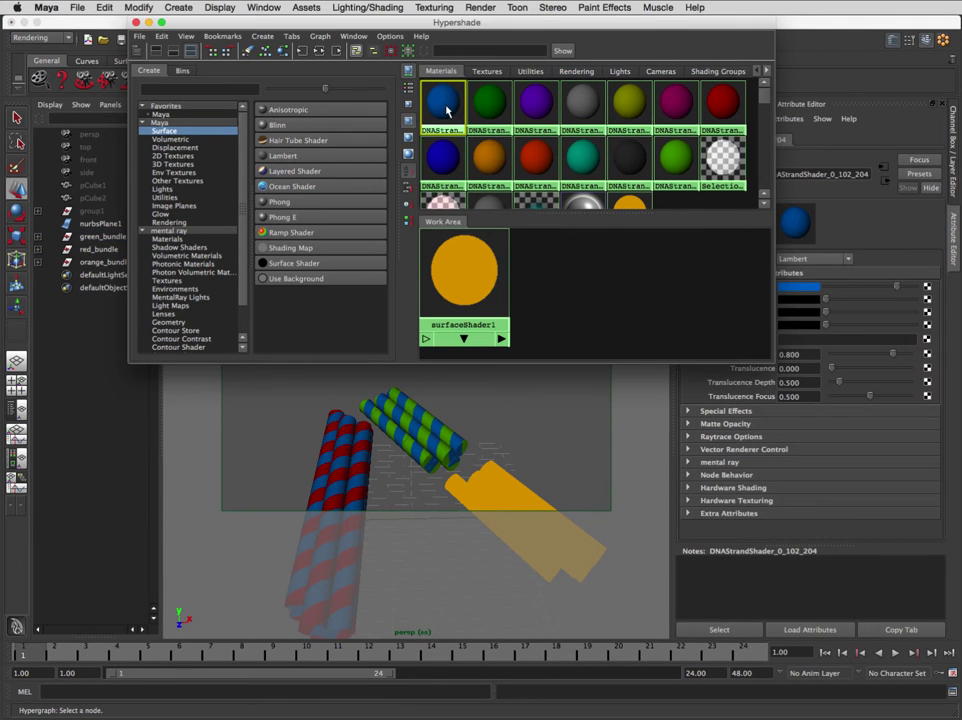
right_click(447, 106)
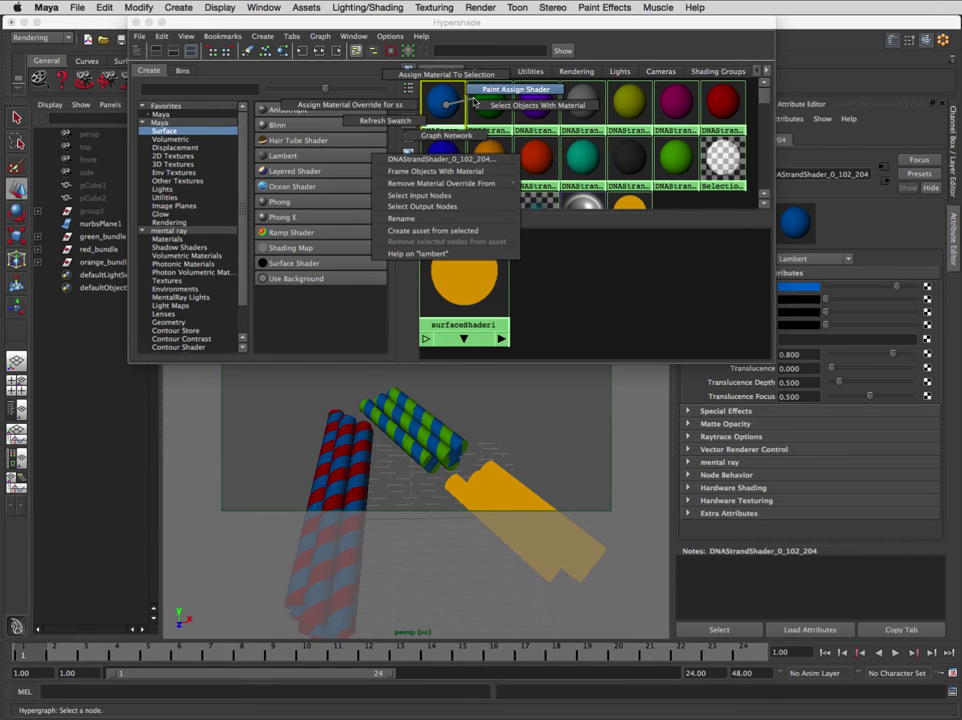
left_click(505, 104)
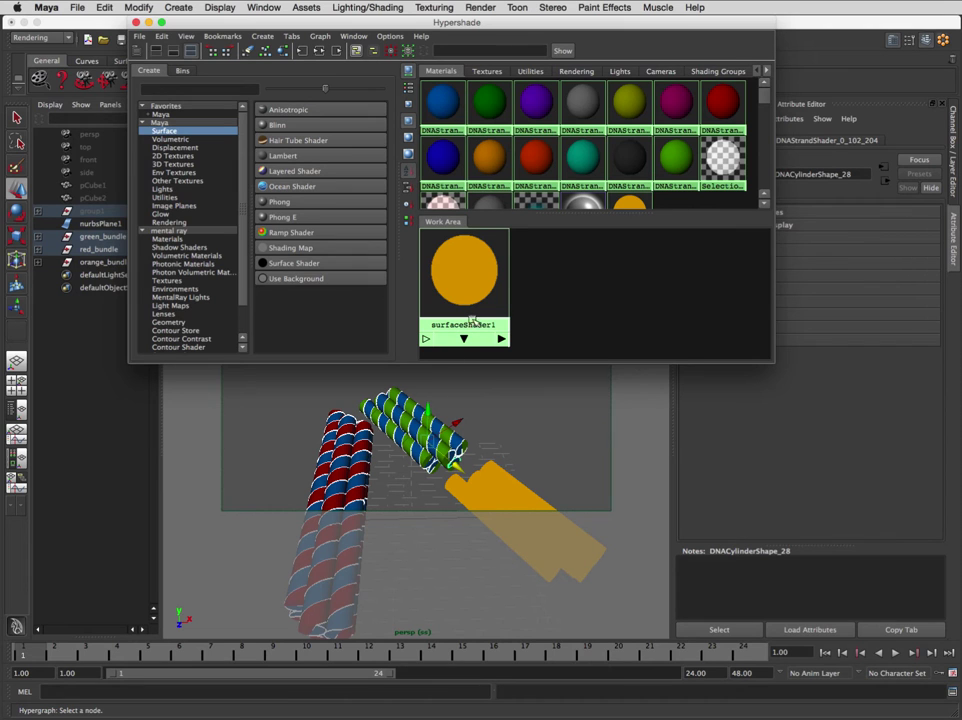
Load the blue DNAStrandShader_0_102_204 material's attributes and move the Hypershade clear of the Attribute Editor.
left_click(449, 111)
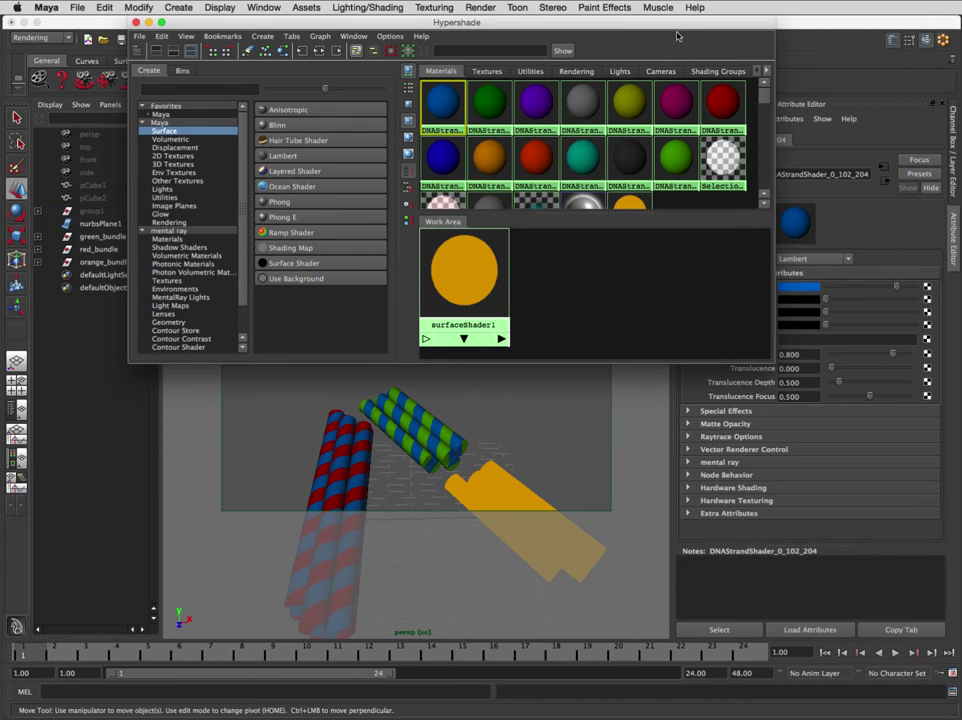
left_click_drag(676, 36, 572, 46)
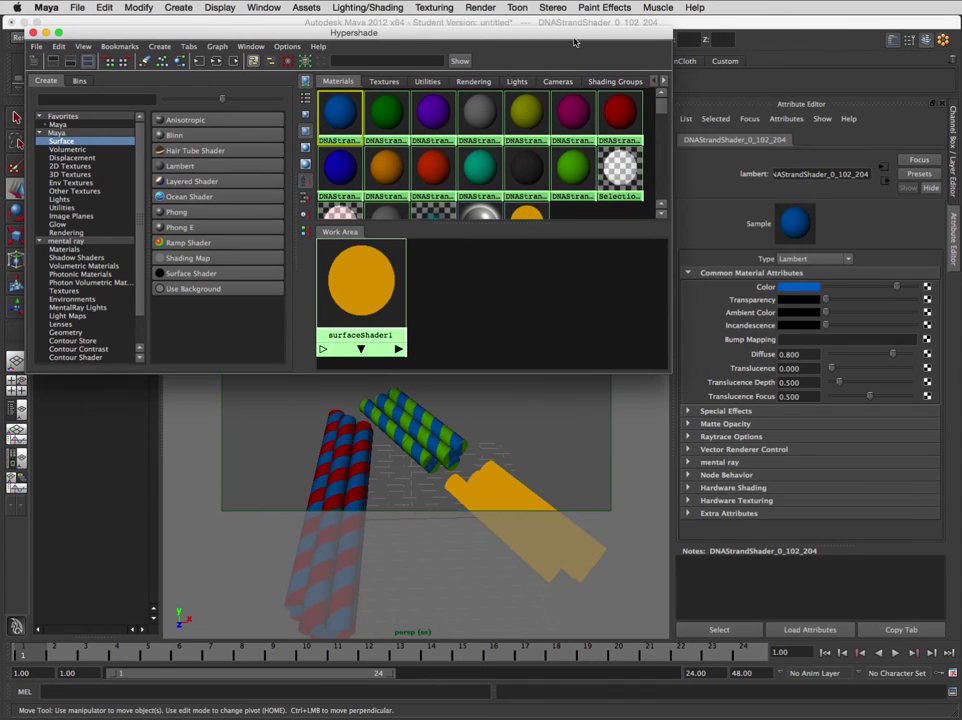
Try to change the blue DNAStrandShader_0_102_204 material's type to Surface Shader.
left_click(824, 261)
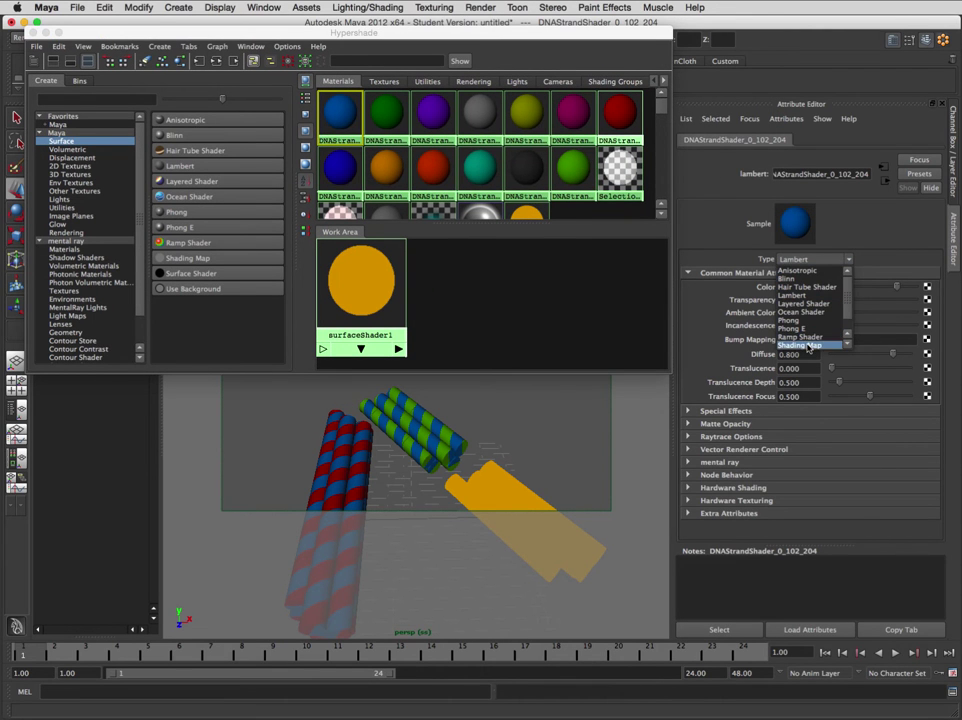
scroll(842, 346, "down", 1)
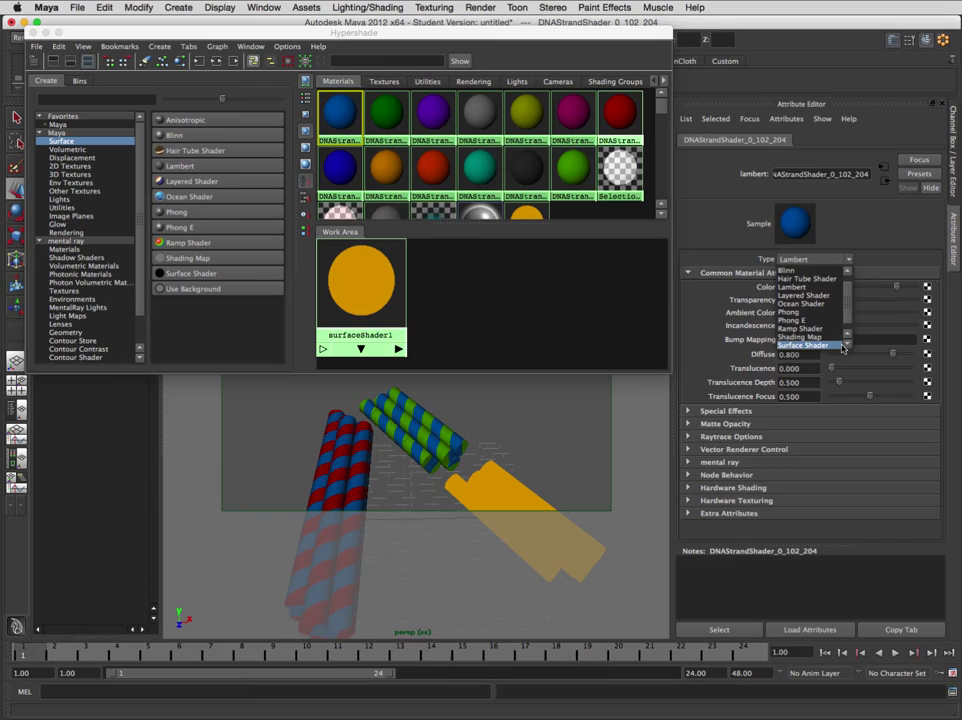
left_click(840, 347)
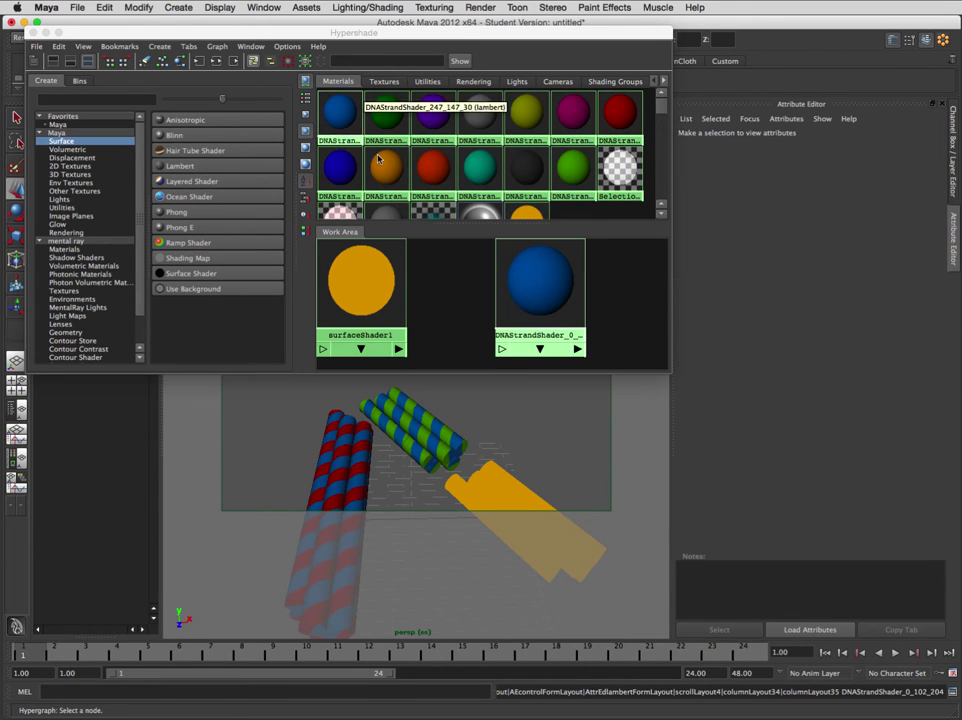
Try the stored orange on the blue strand material, restore its blue, and undo the accidental change of its color to black.
left_click(514, 266)
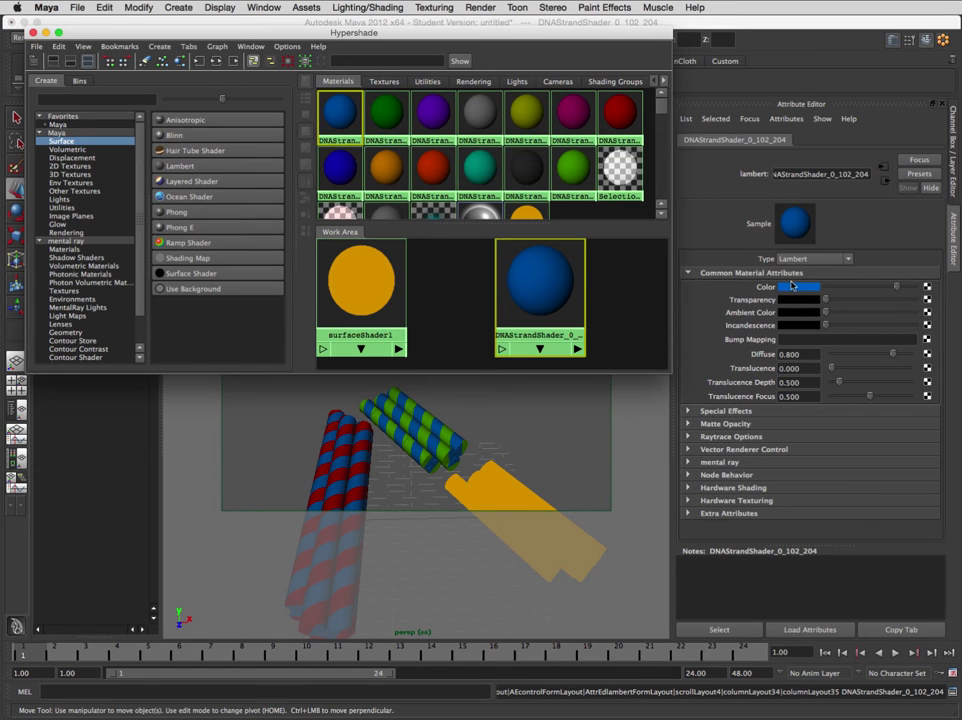
left_click(799, 288)
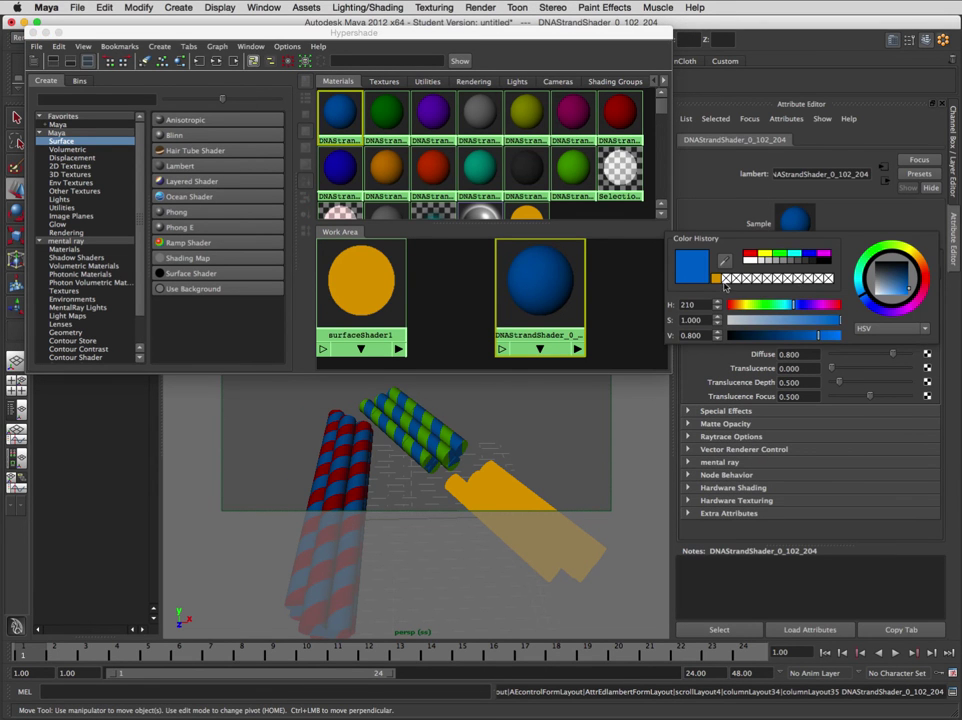
left_click(716, 279)
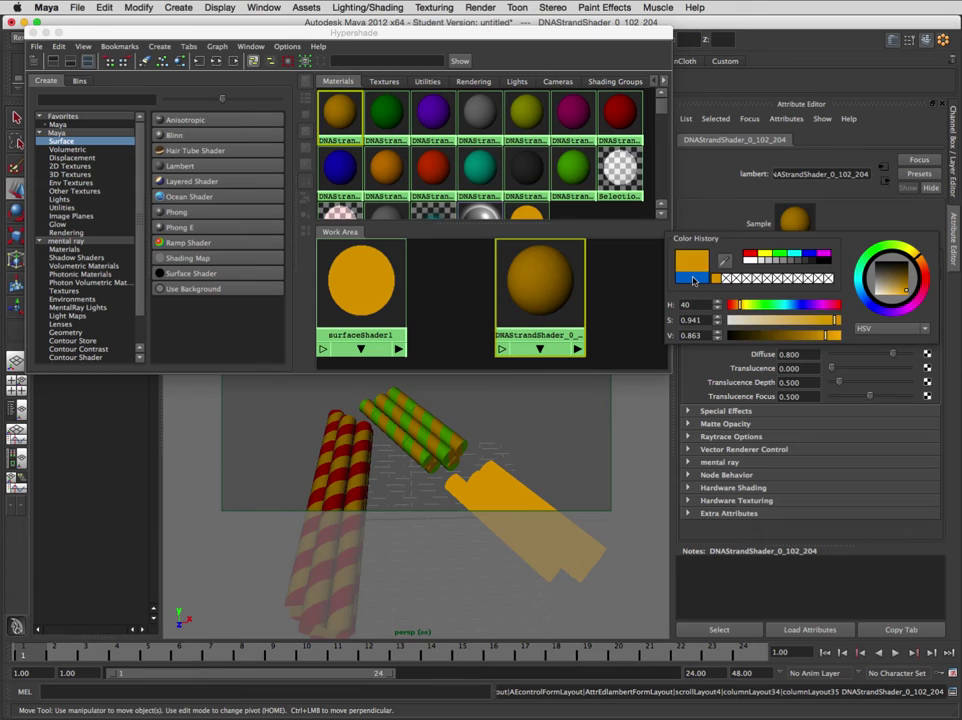
left_click(706, 278)
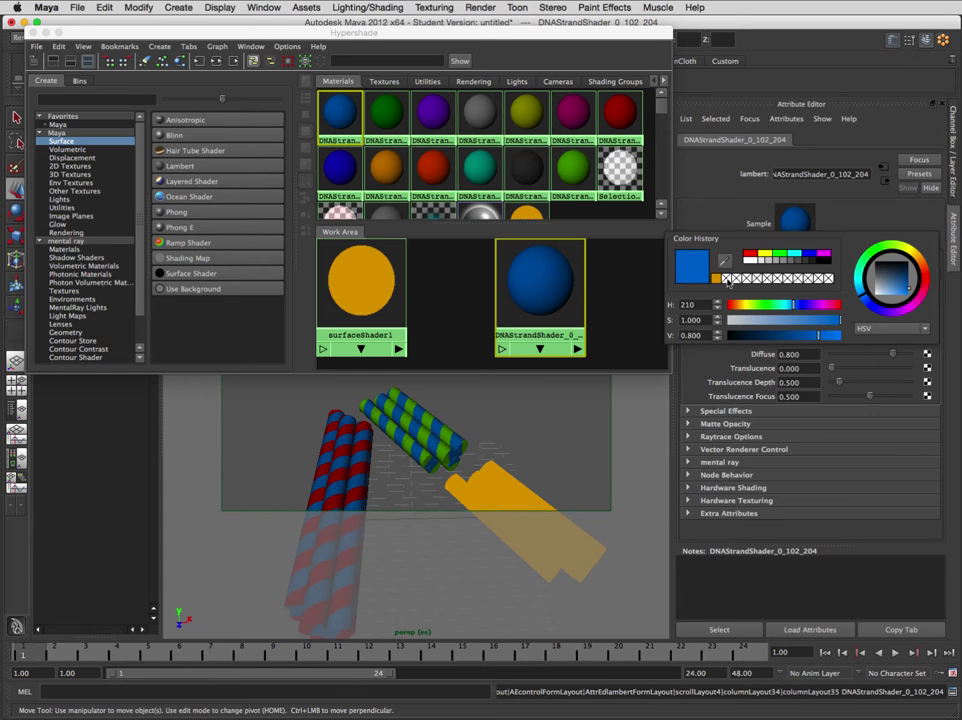
left_click(718, 263)
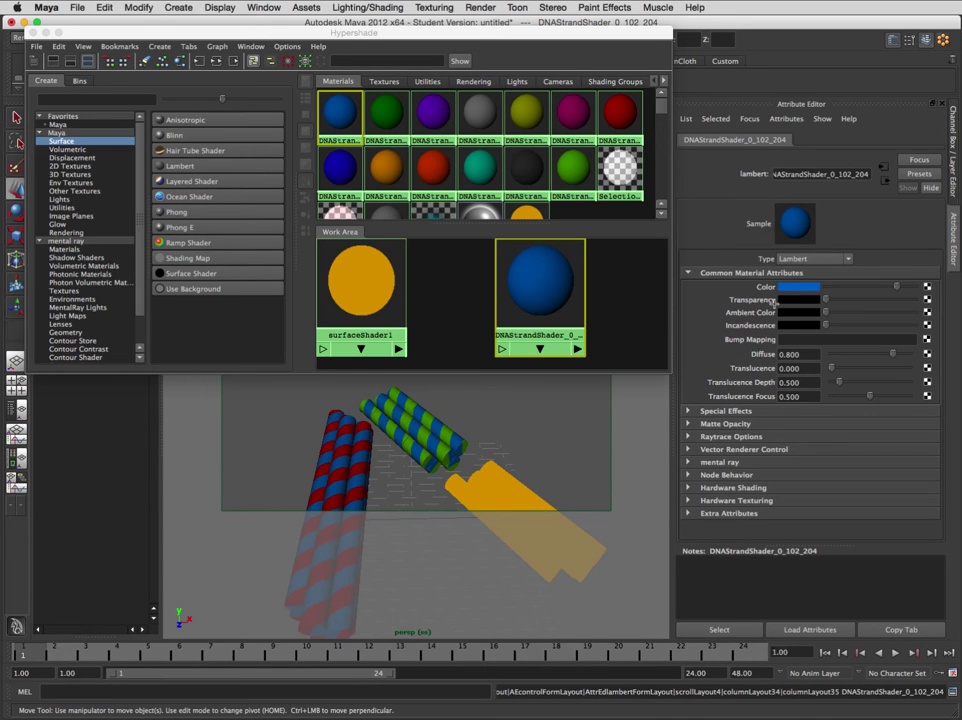
left_click_drag(788, 290, 789, 293)
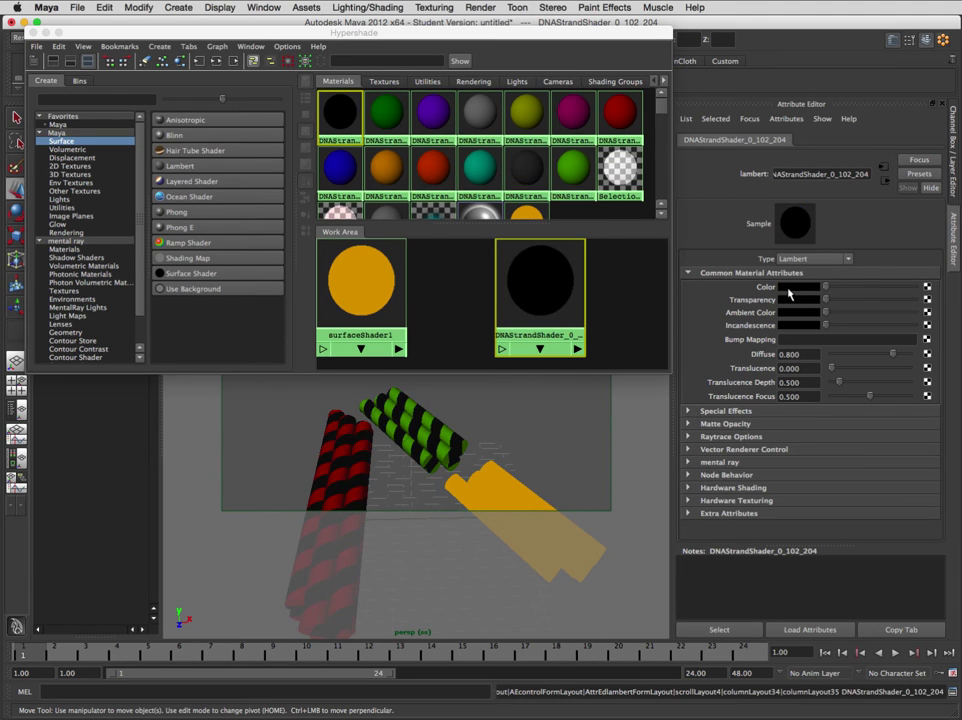
key("ctrl+z")
Store the blue strand material's color in the Color History by altering its V value and setting it back to 0.8.
left_click(798, 287)
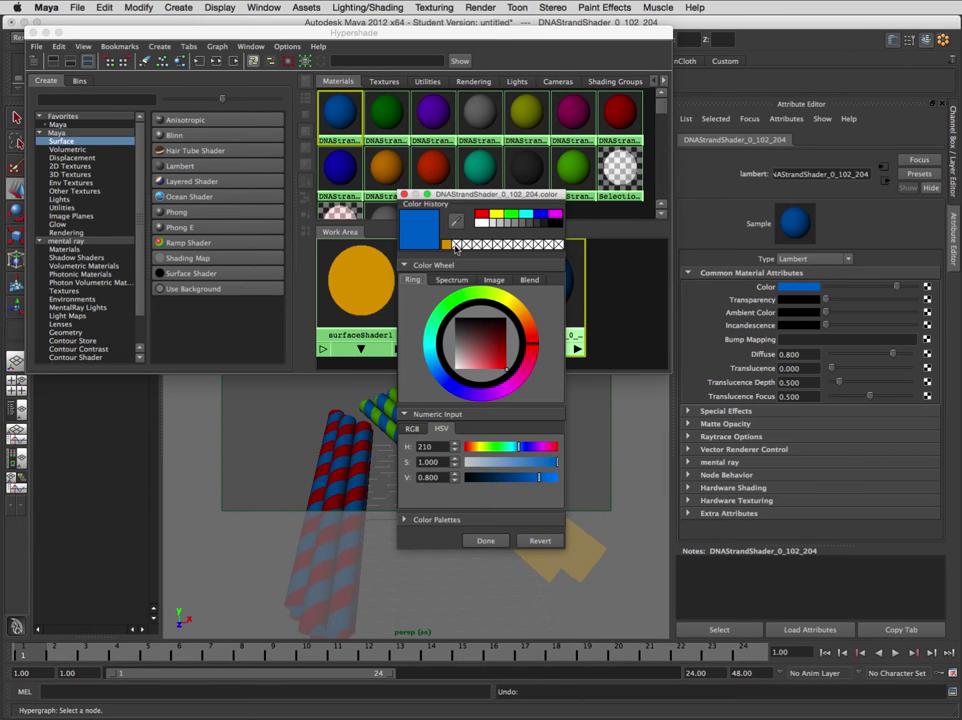
left_click(406, 520)
left_click(406, 520)
left_click_drag(539, 478, 528, 481)
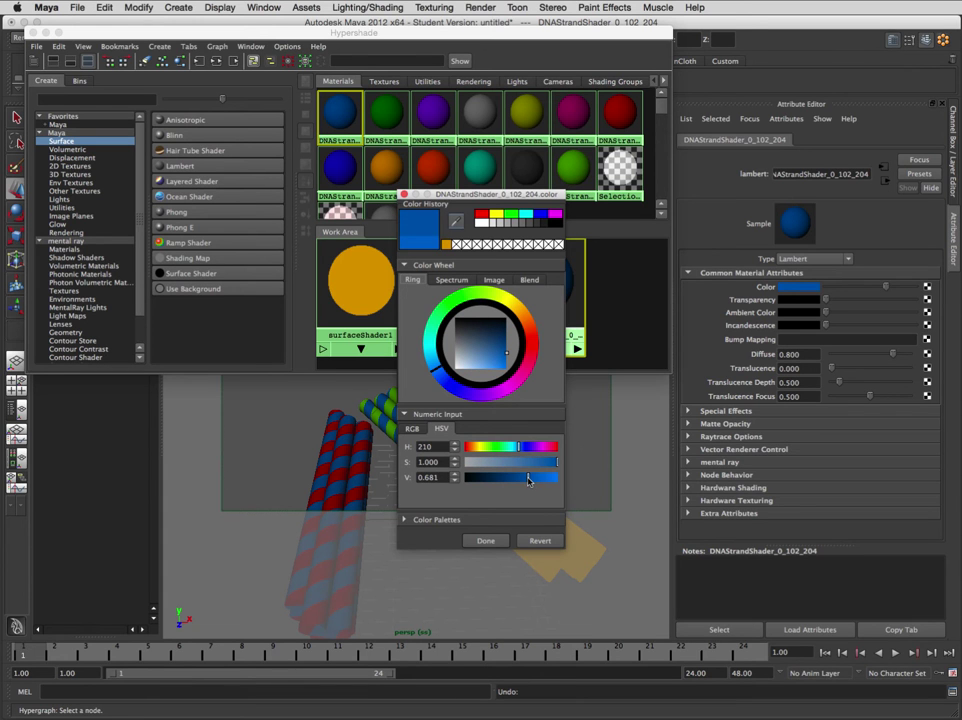
double_click(428, 477)
type(".8")
key("Return")
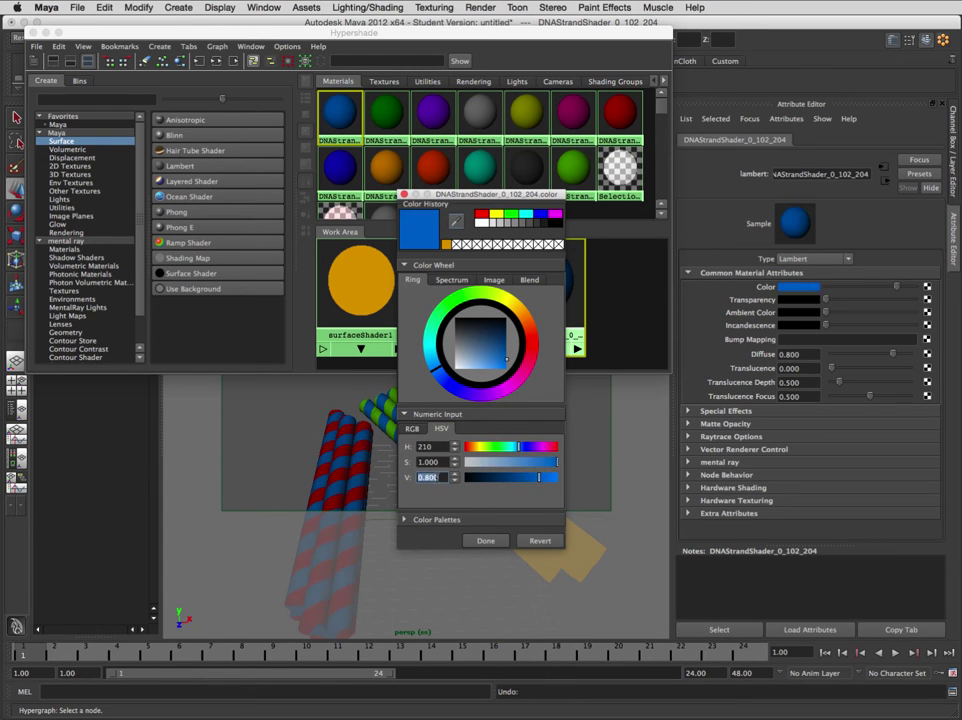
left_click(500, 543)
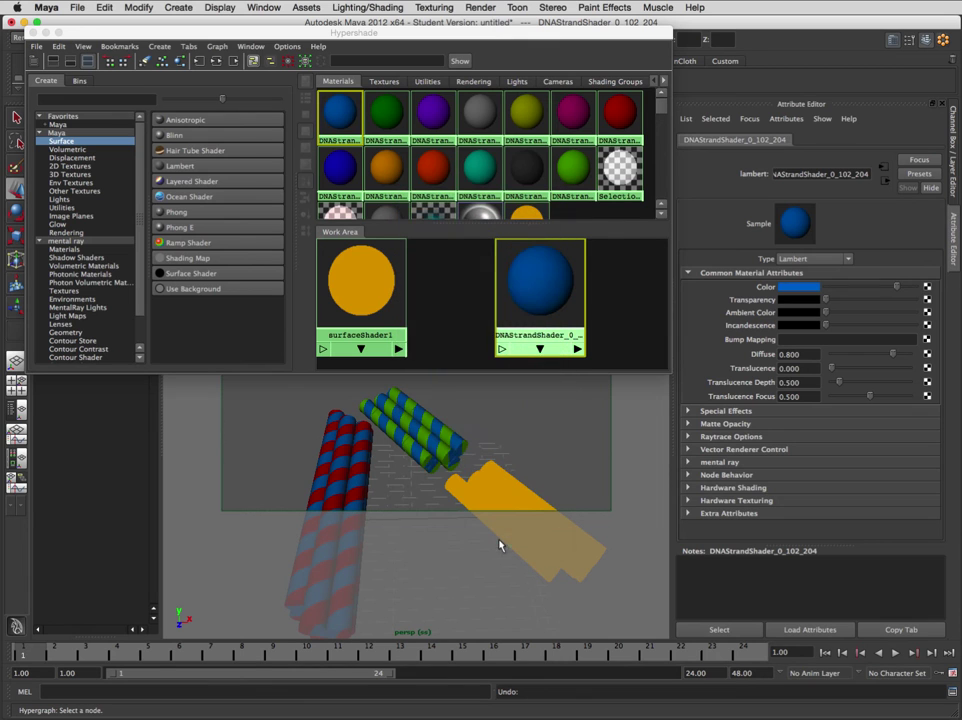
Change the blue strand material's type to Surface Shader and set its Out Color to the blue stored in the Color History.
left_click(795, 287)
left_click(795, 262)
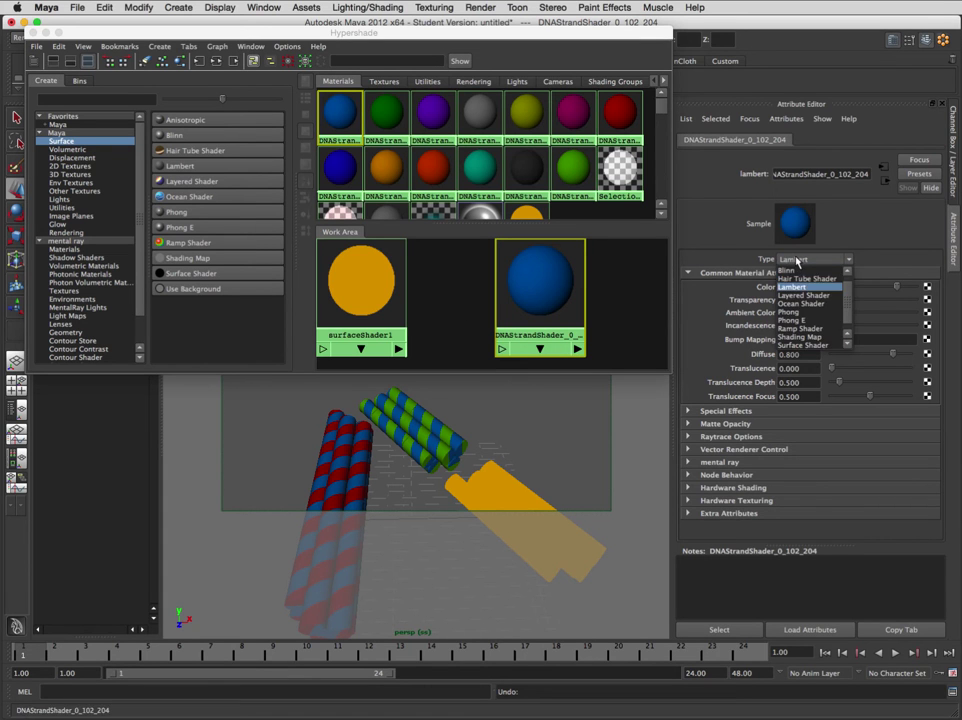
left_click(800, 345)
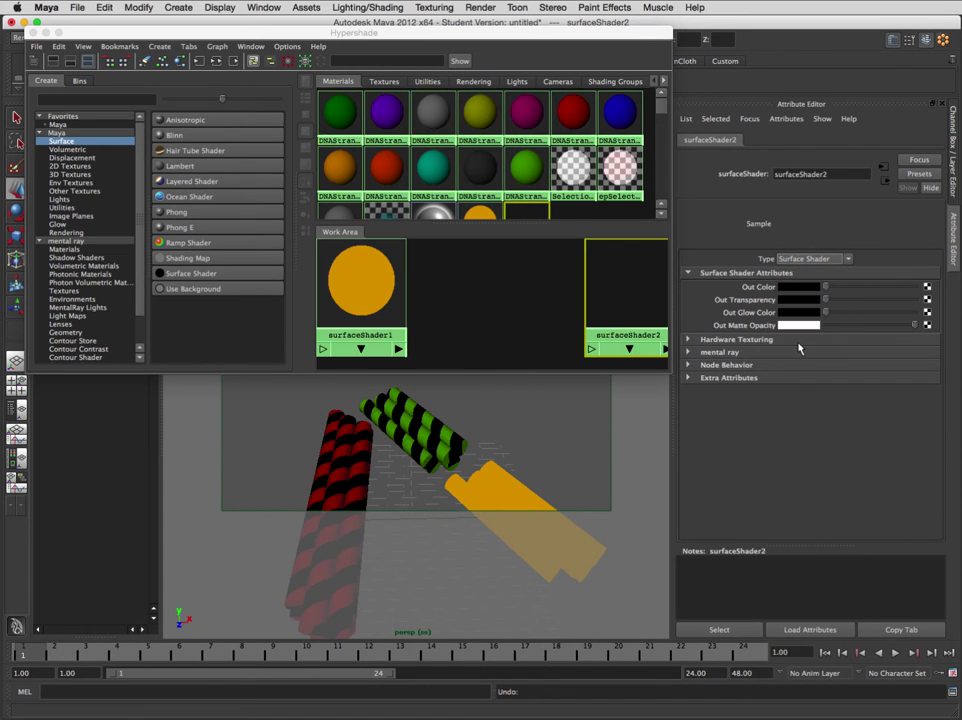
left_click(806, 289)
left_click(721, 277)
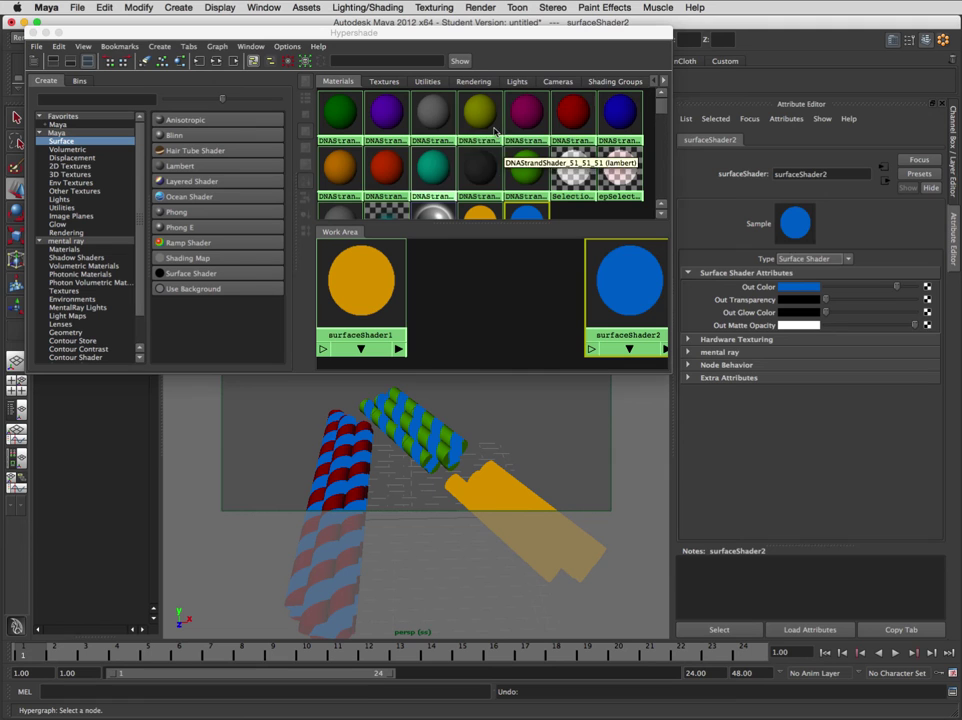
Store the red DNAStrandShader_204_0_0 color in the Color History by setting its V value to 1 and back to 0.8.
left_click(574, 114)
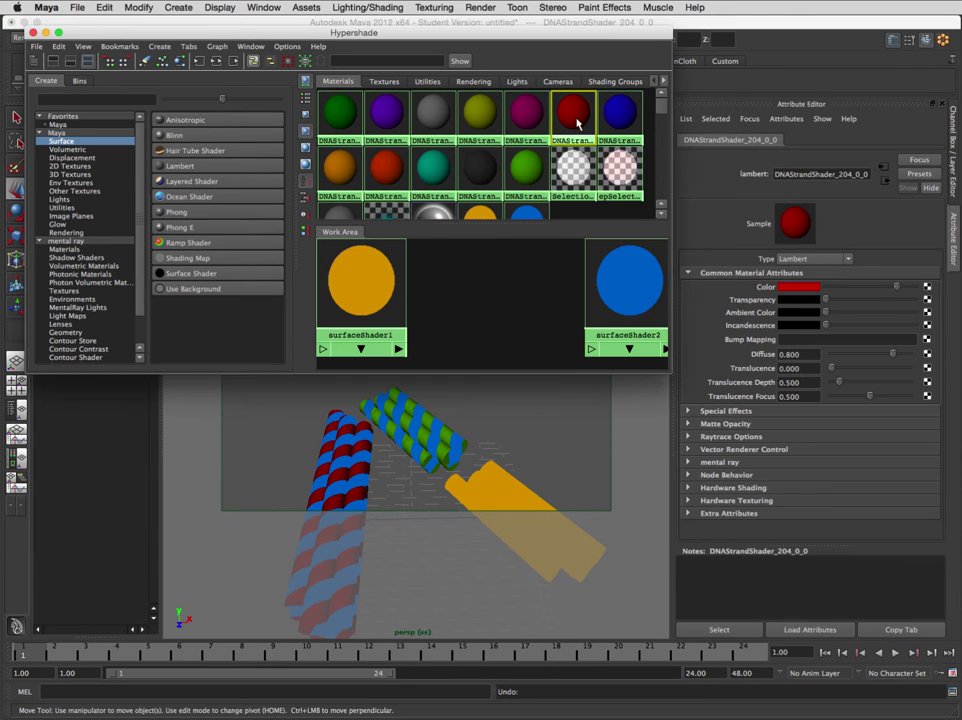
left_click(789, 289)
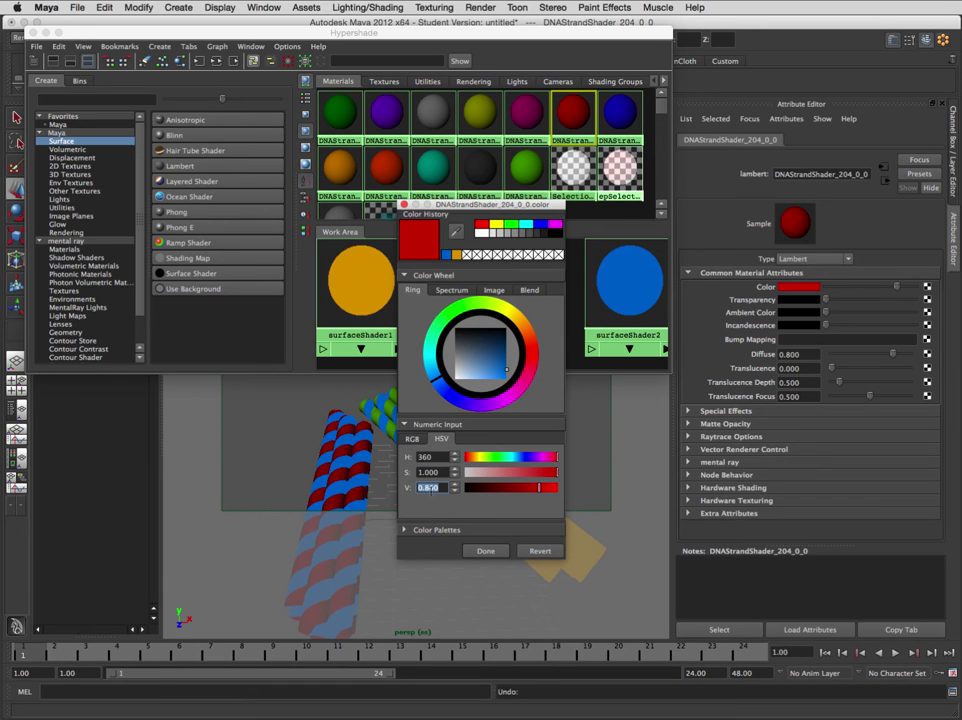
left_click_drag(424, 487, 430, 487)
type("1")
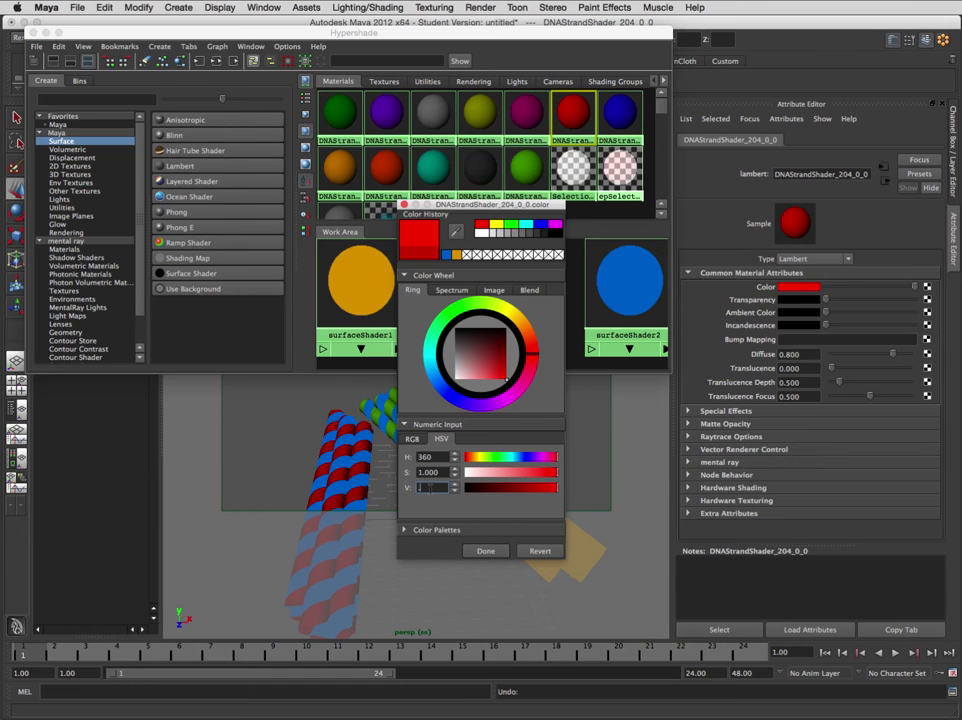
key("Return")
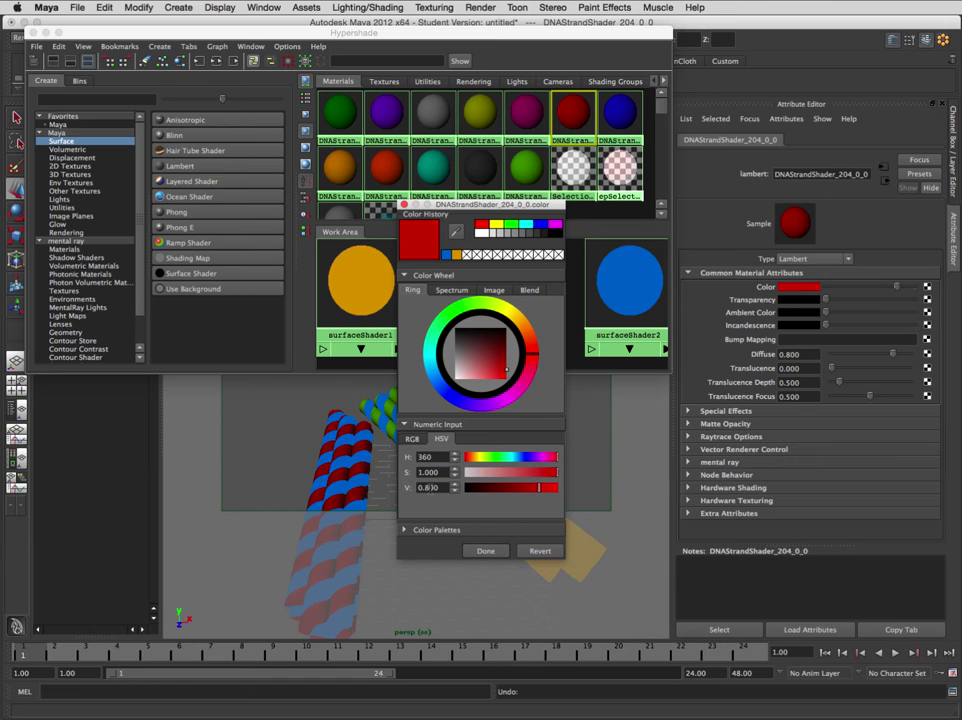
left_click(490, 552)
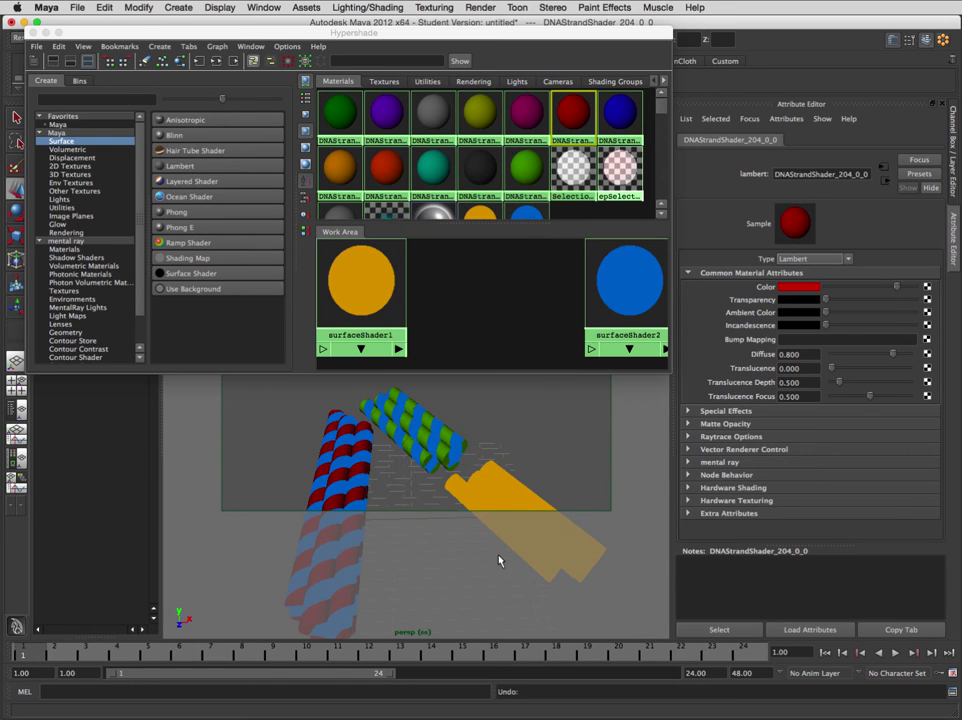
Change the red strand material's type to Surface Shader and set its Out Color to the red stored in the Color History.
left_click(810, 259)
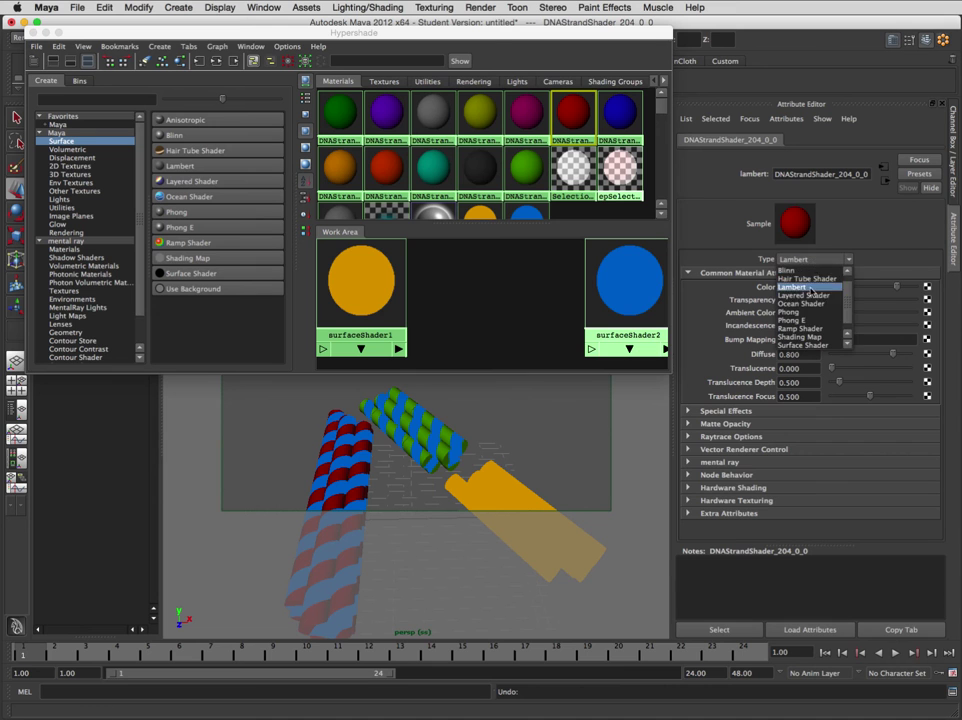
left_click(848, 345)
left_click(800, 336)
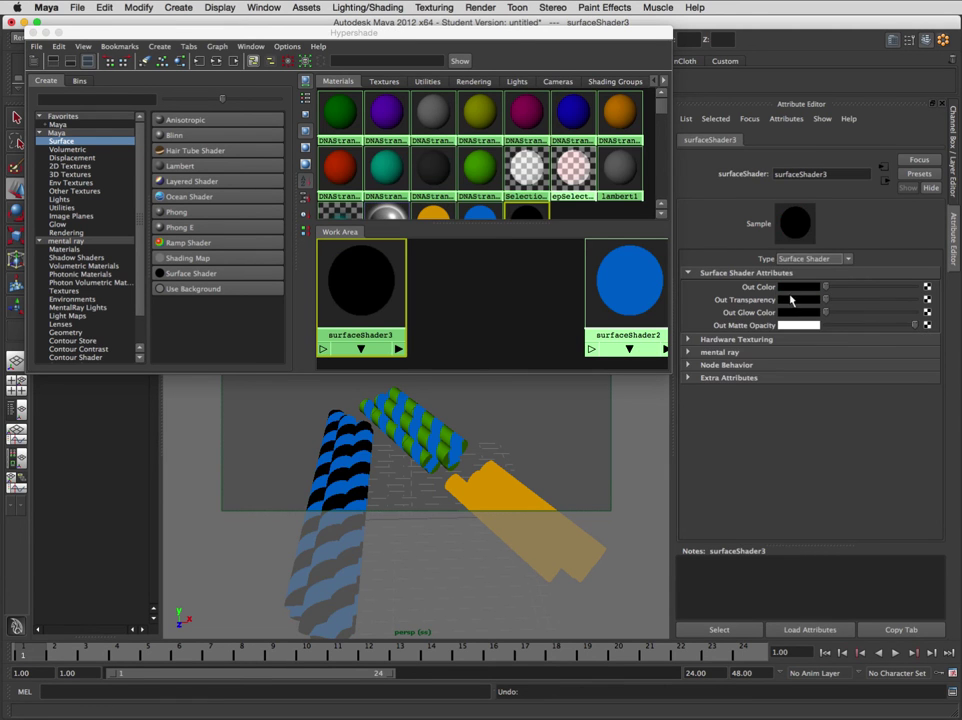
left_click(797, 287)
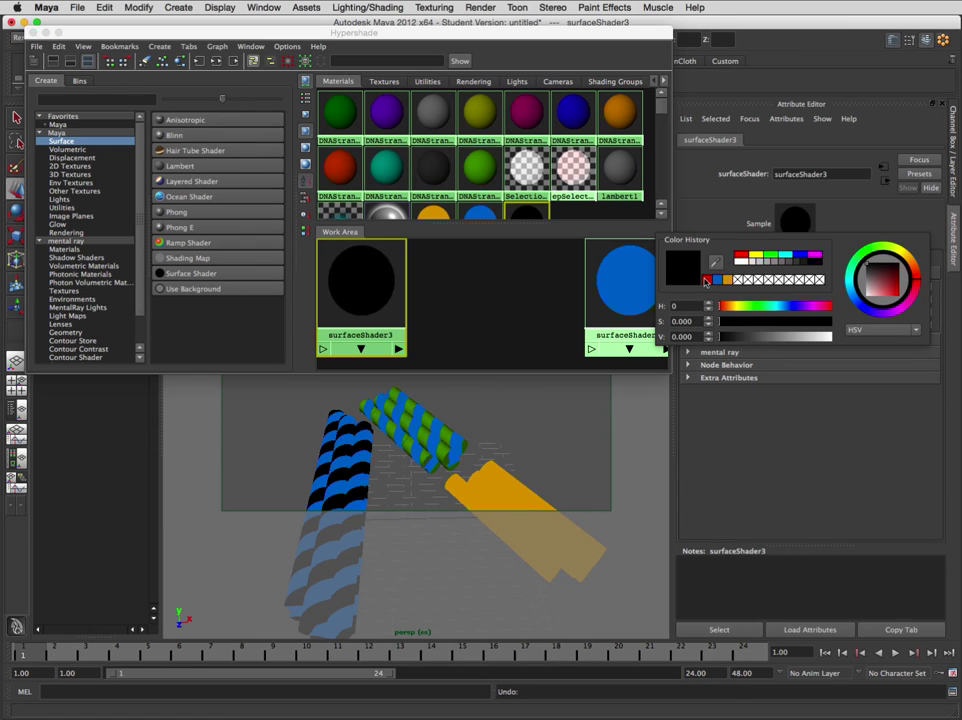
left_click(706, 280)
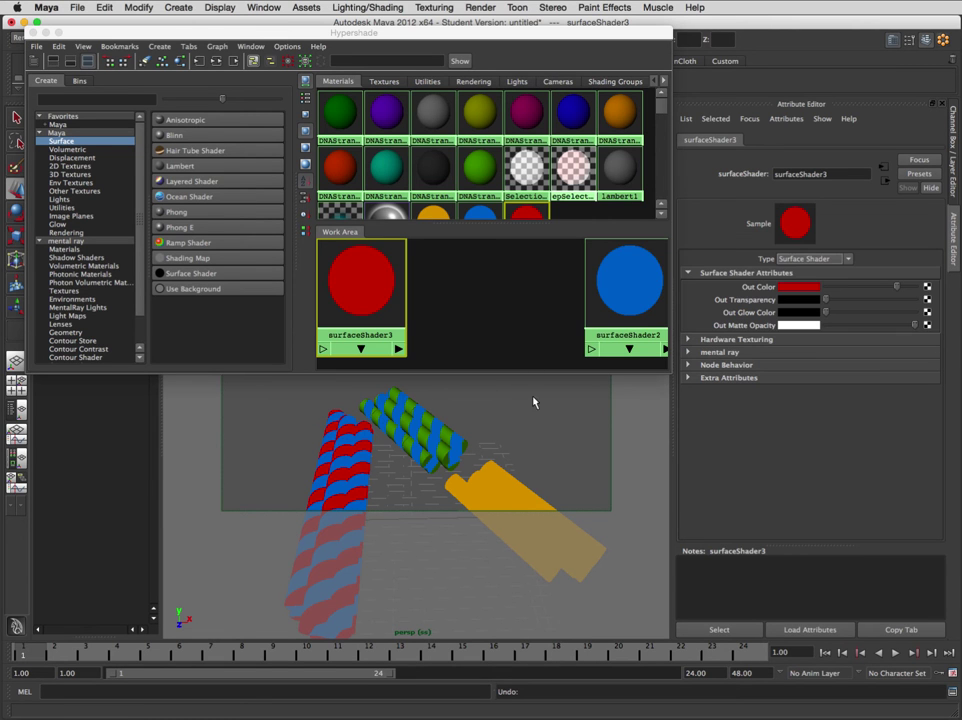
Check which objects use the green DNAStrandShader_87_187_0 material by selecting them, and reselect the material.
left_click(478, 170)
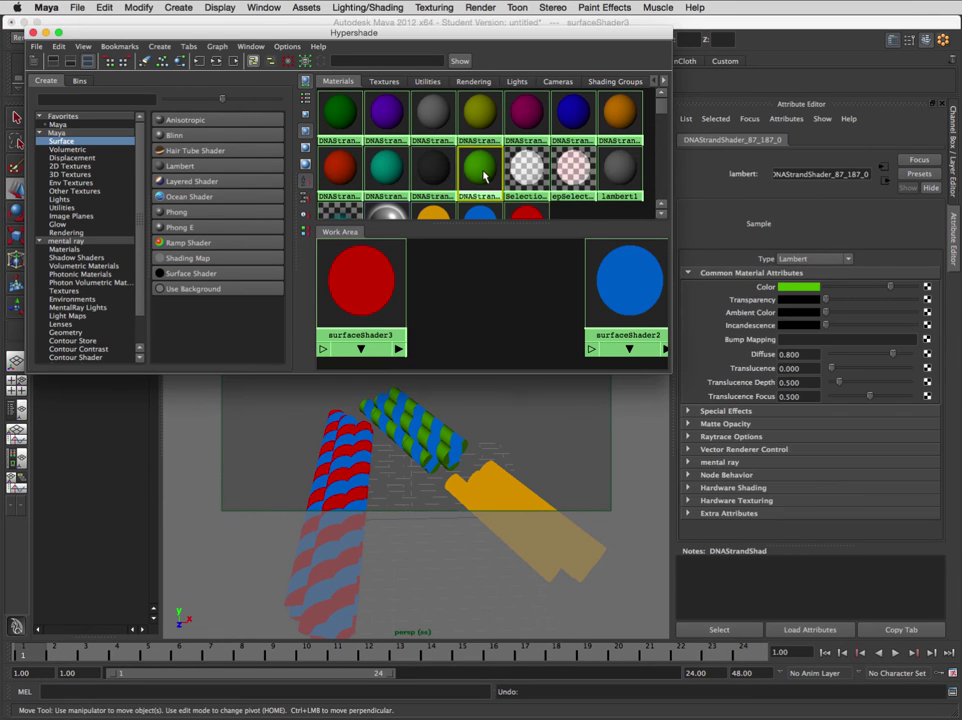
right_click(478, 170)
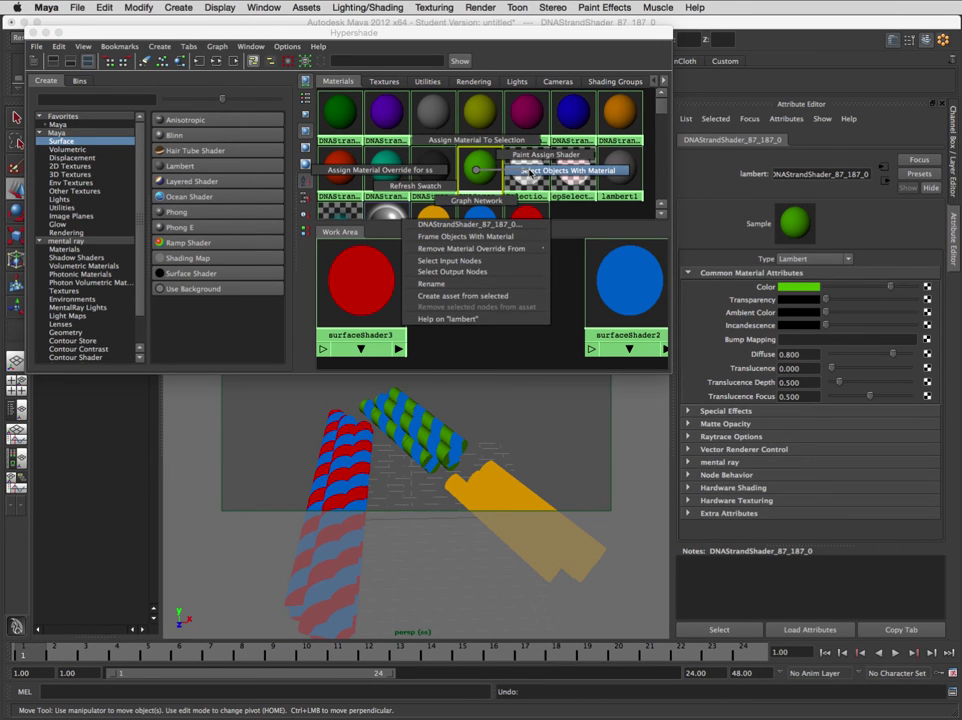
left_click(522, 171)
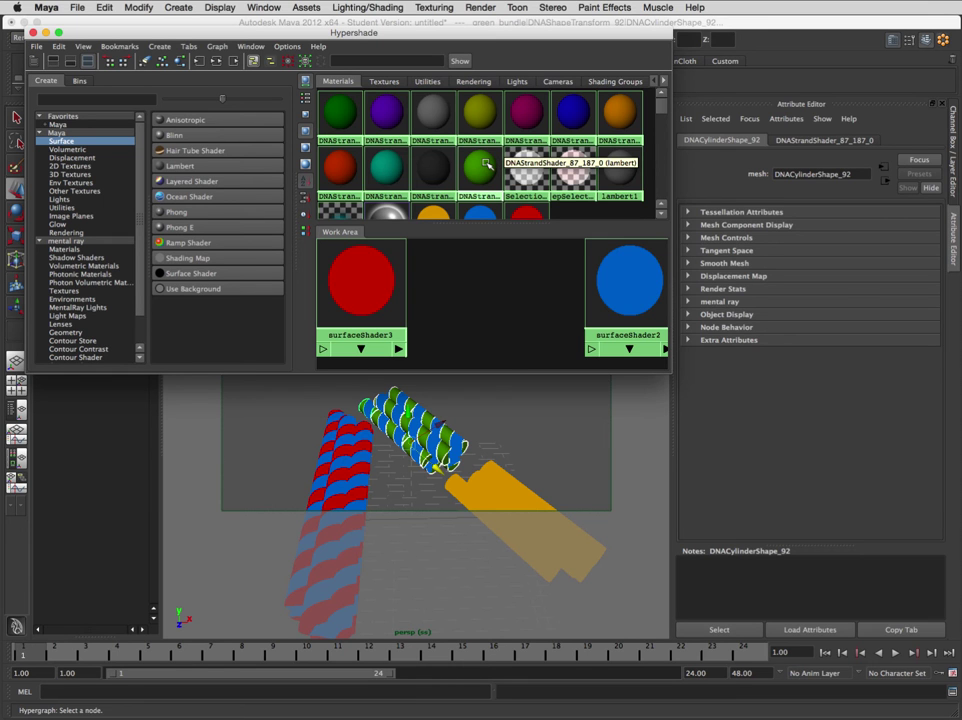
left_click(485, 166)
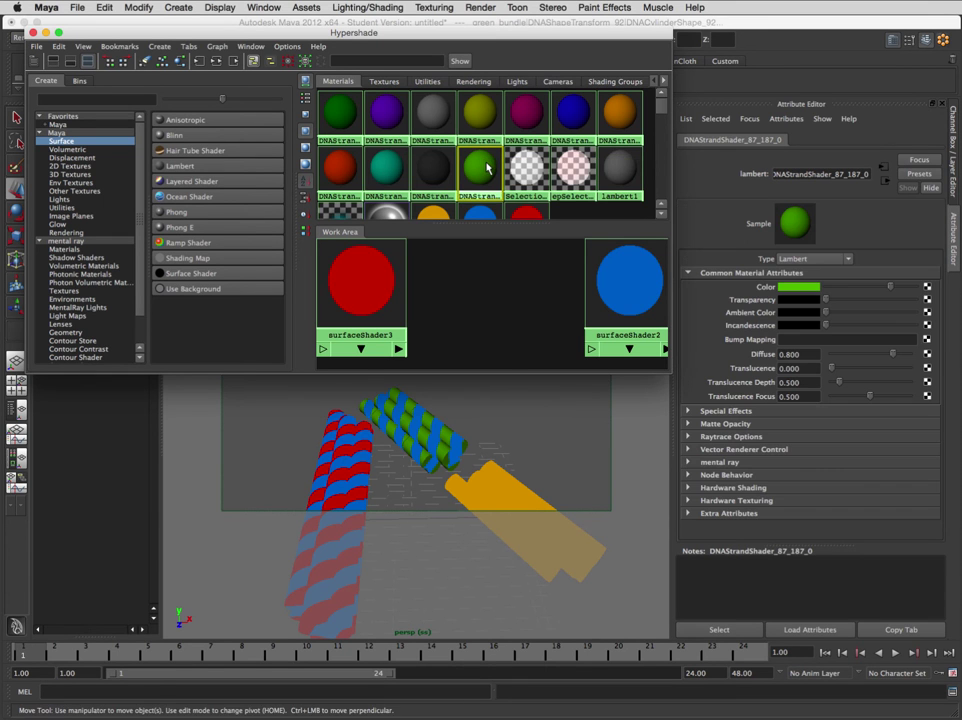
Store the green DNAStrandShader_87_187_0 color in the Color History by altering its V value, setting it back to 0.733, and reopening the color picker.
left_click(797, 287)
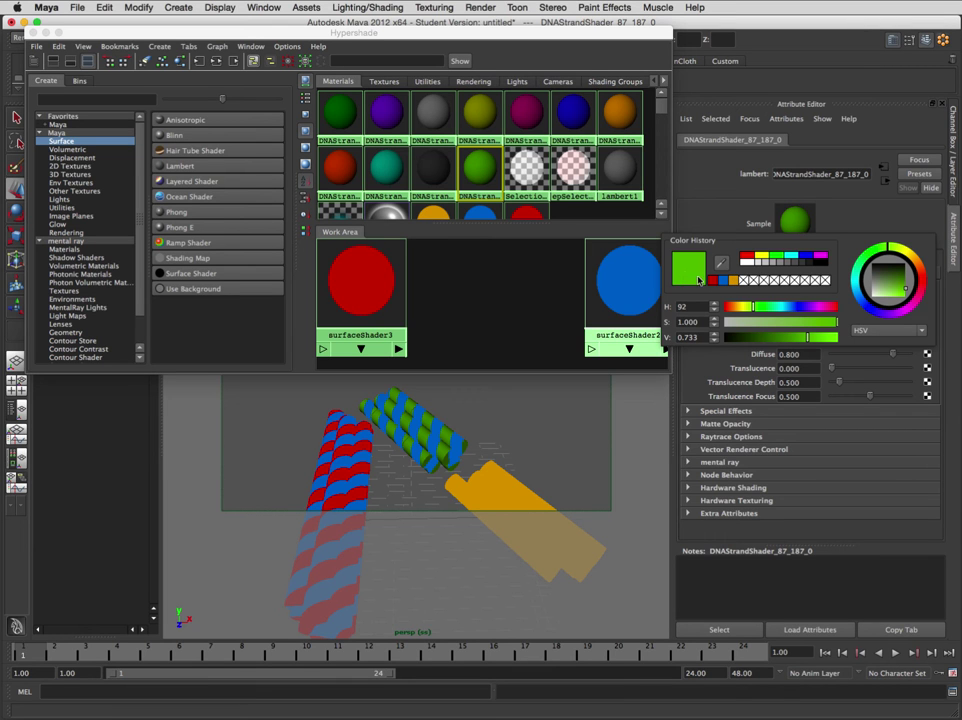
double_click(696, 340)
left_click(697, 340)
key("Return")
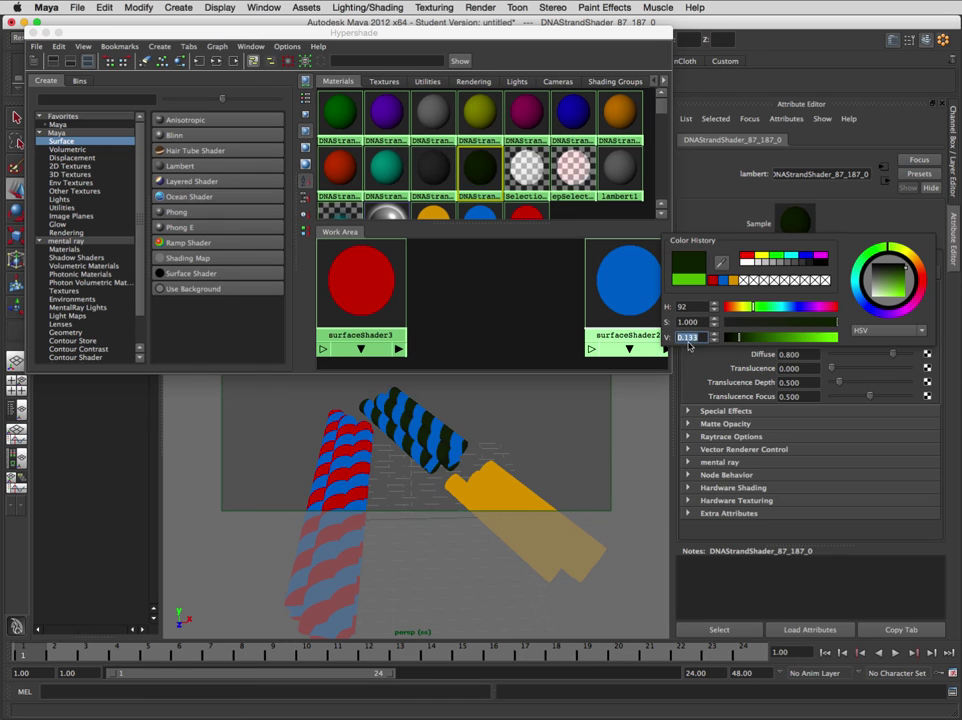
left_click(690, 340)
type("7")
key("Return")
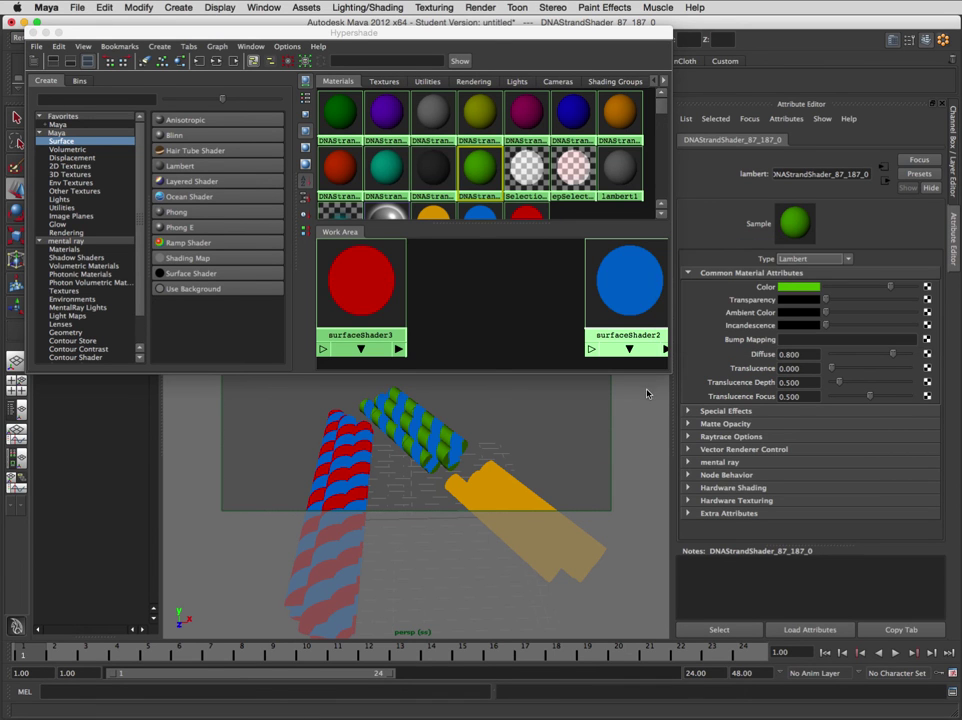
left_click(797, 288)
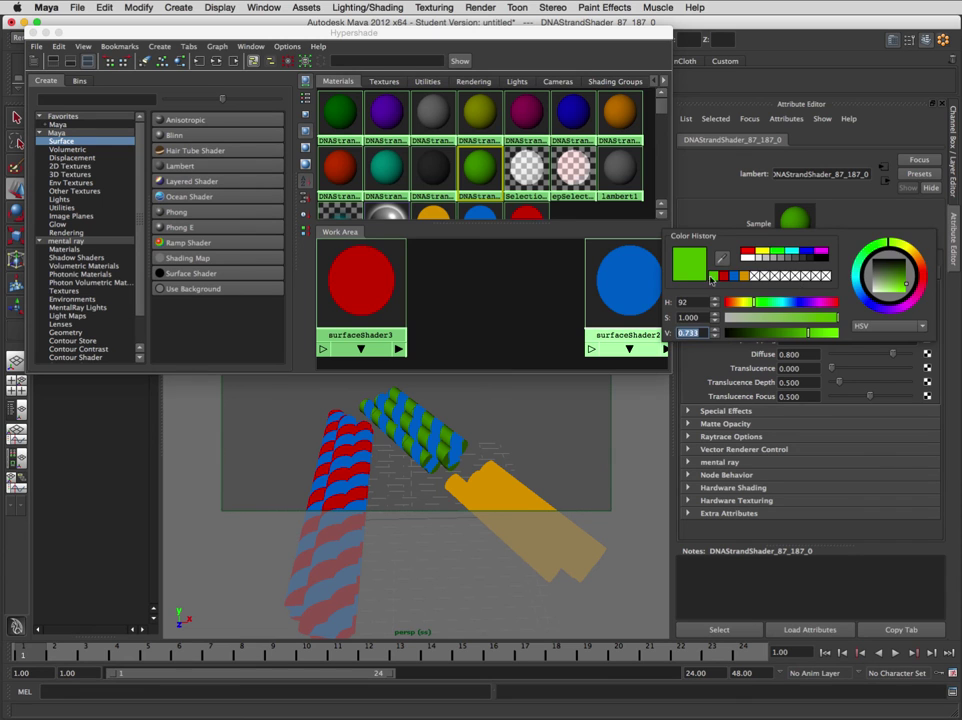
Change the green strand material's type to Surface Shader and set its Out Color to the green stored in the Color History.
left_click(812, 259)
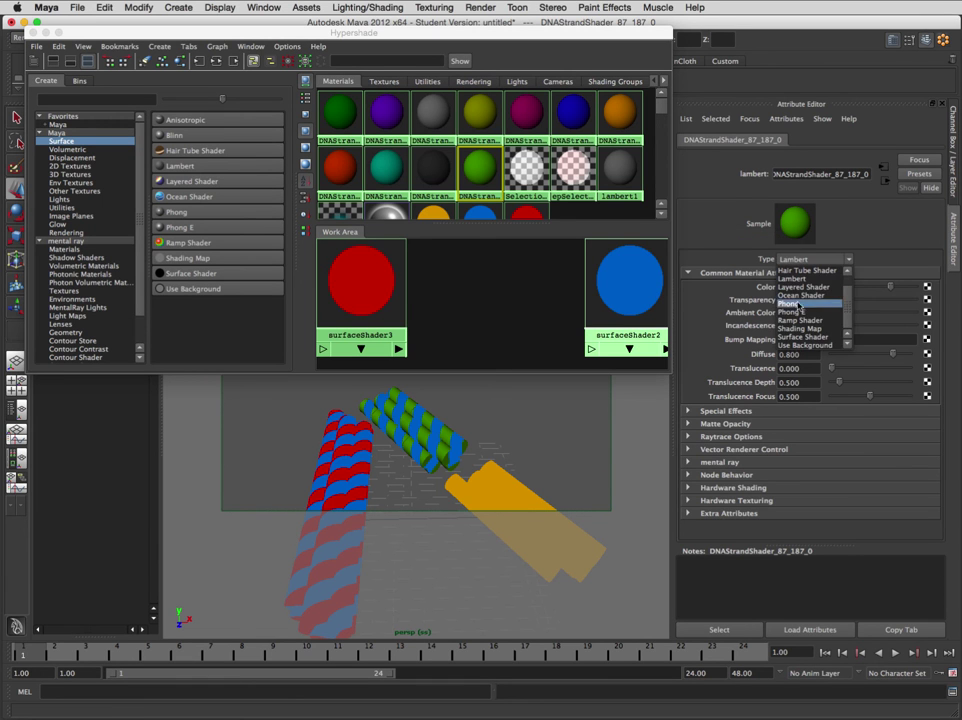
left_click(801, 337)
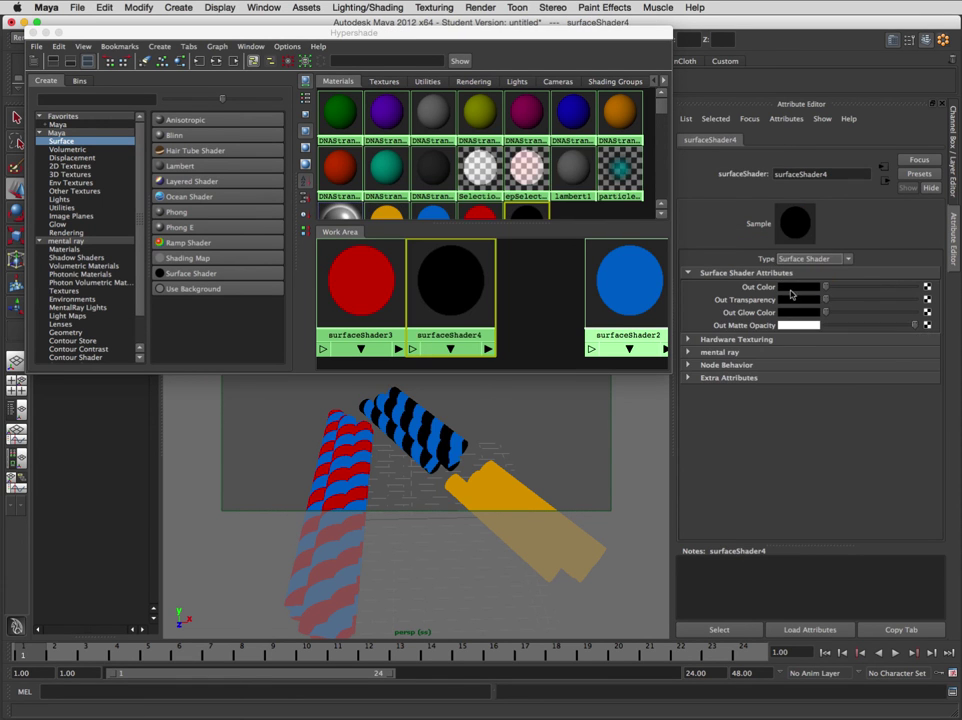
left_click(790, 288)
left_click(707, 281)
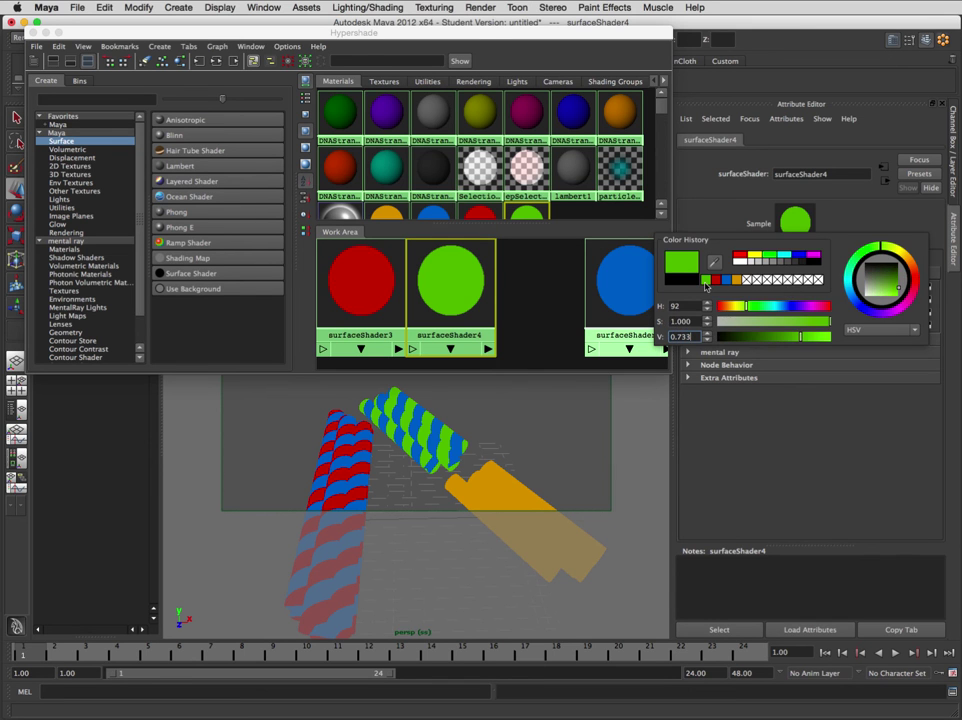
left_click(564, 418)
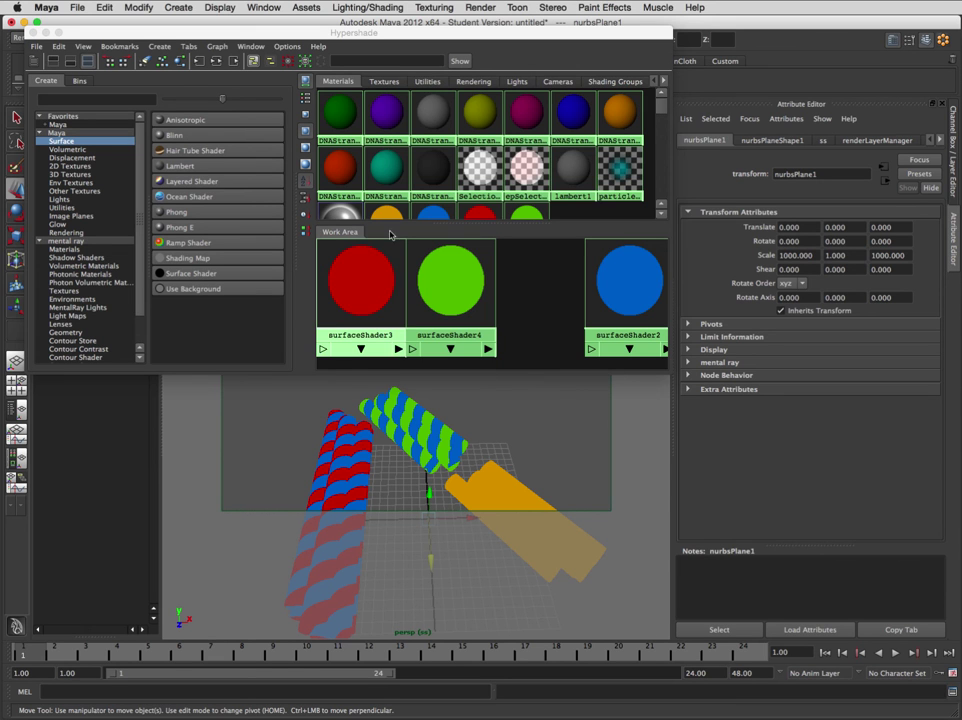
Review the strand materials in the Hypershade and examine the flat-shaded DNA bundles from another angle in the perspective view.
scroll(470, 170, "down", 2)
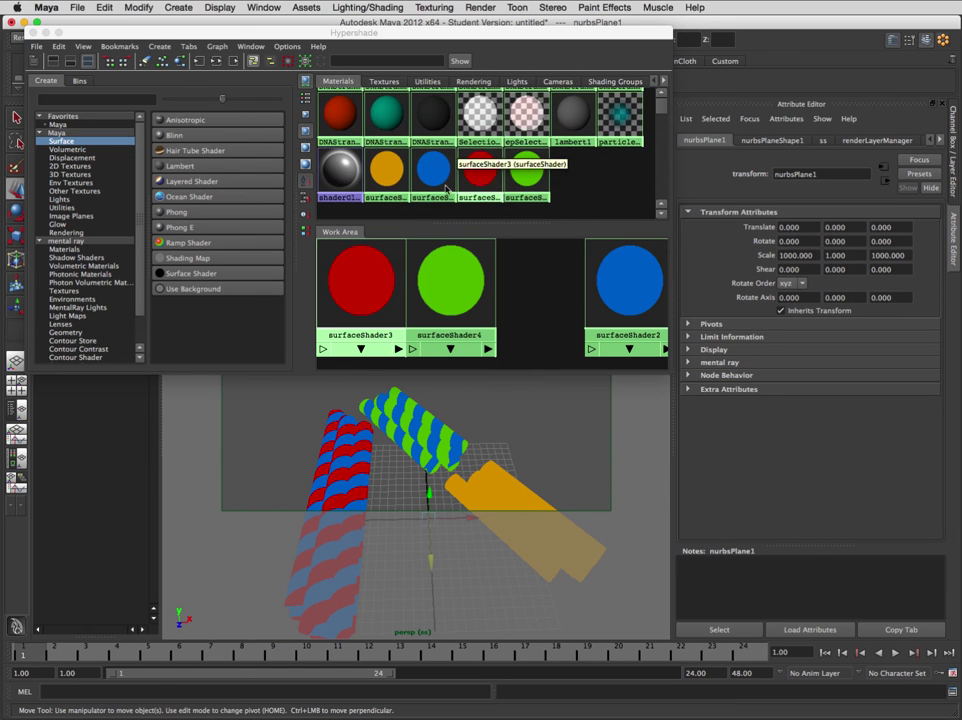
scroll(480, 150, "up", 3)
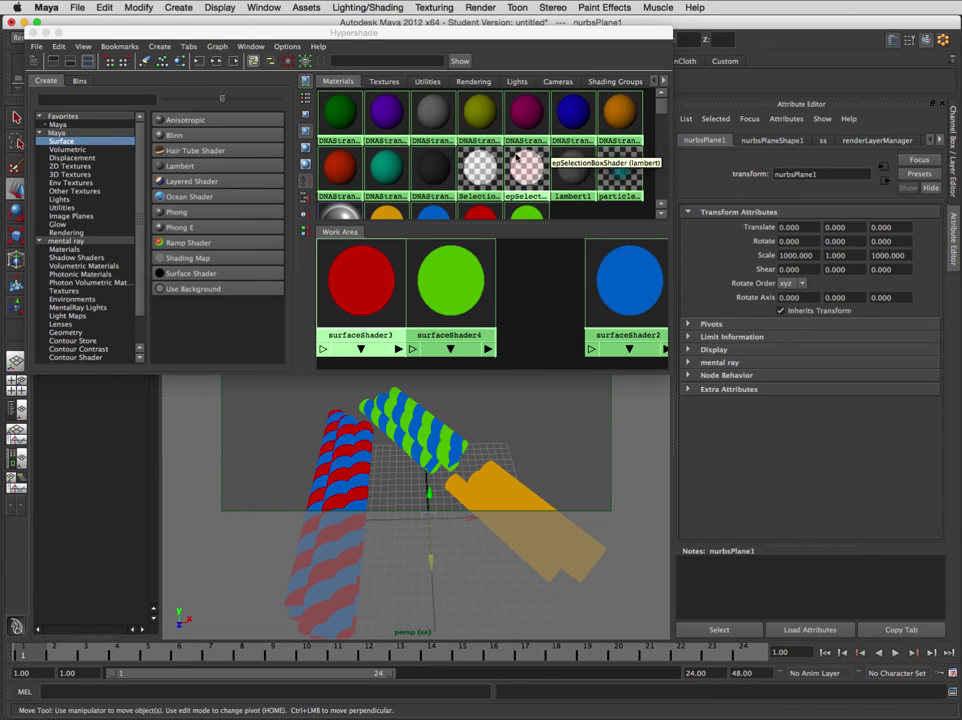
scroll(516, 155, "down", 1)
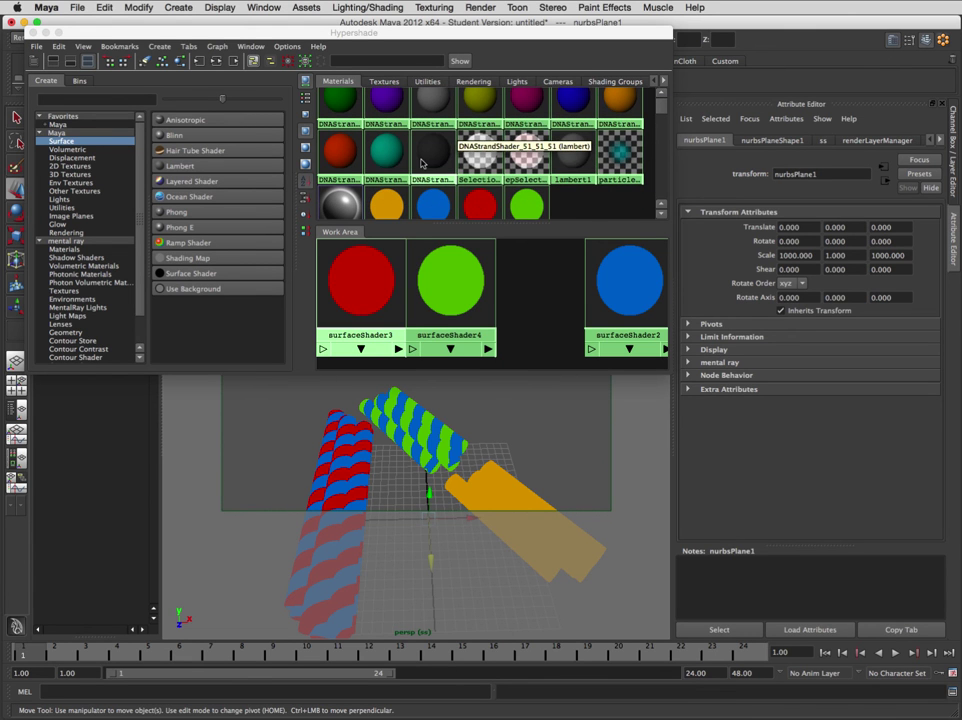
scroll(421, 162, "down", 1)
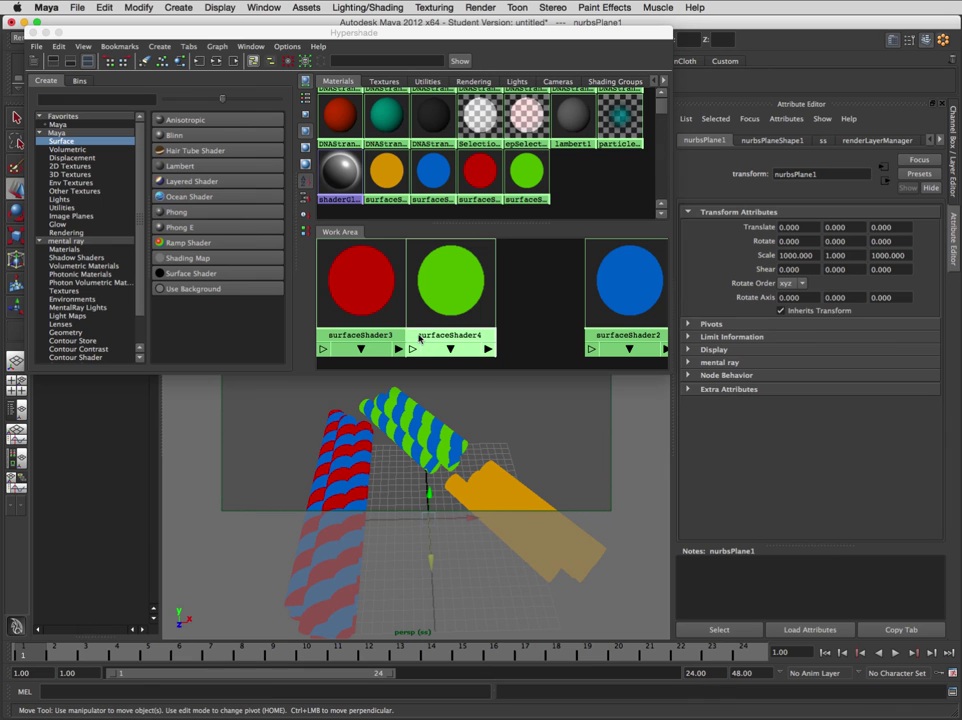
left_click(465, 327)
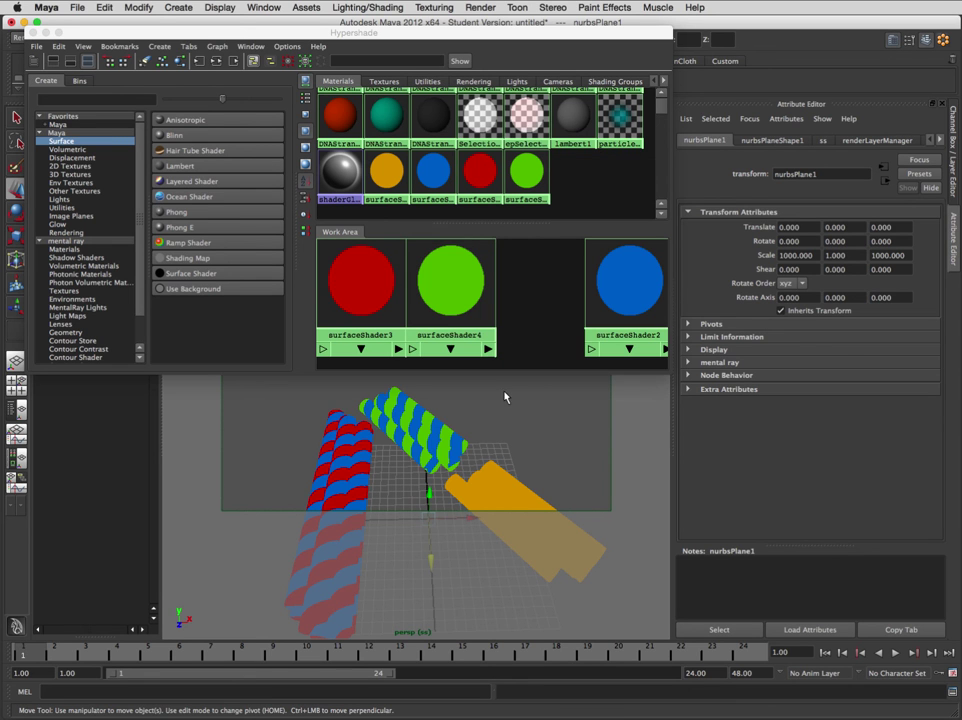
scroll(447, 440, "down", 3)
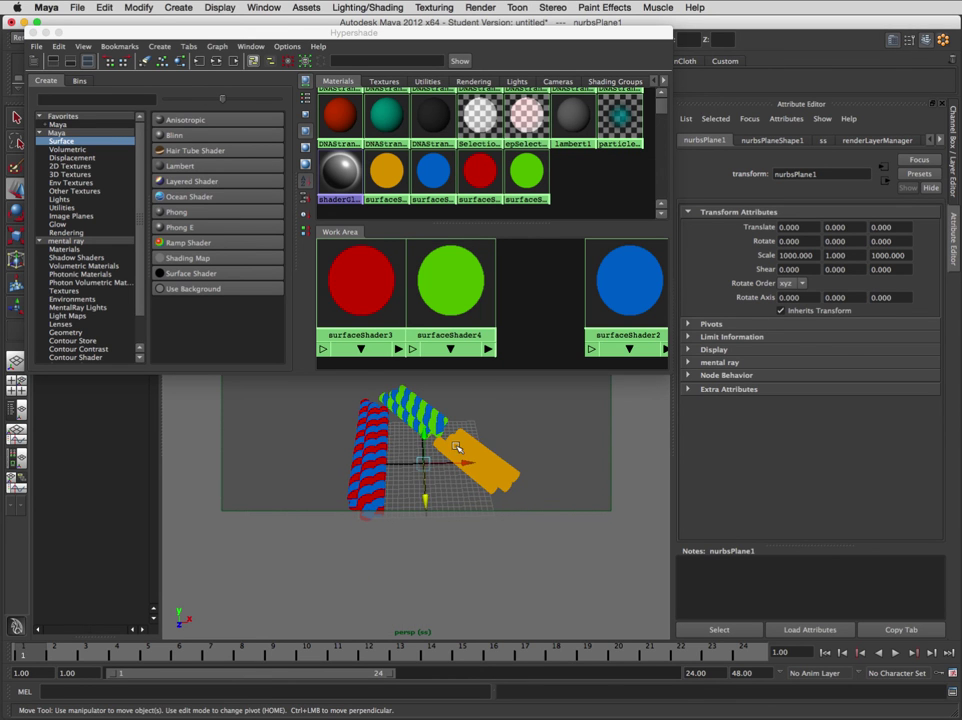
left_click_drag(457, 515, 498, 492, "alt")
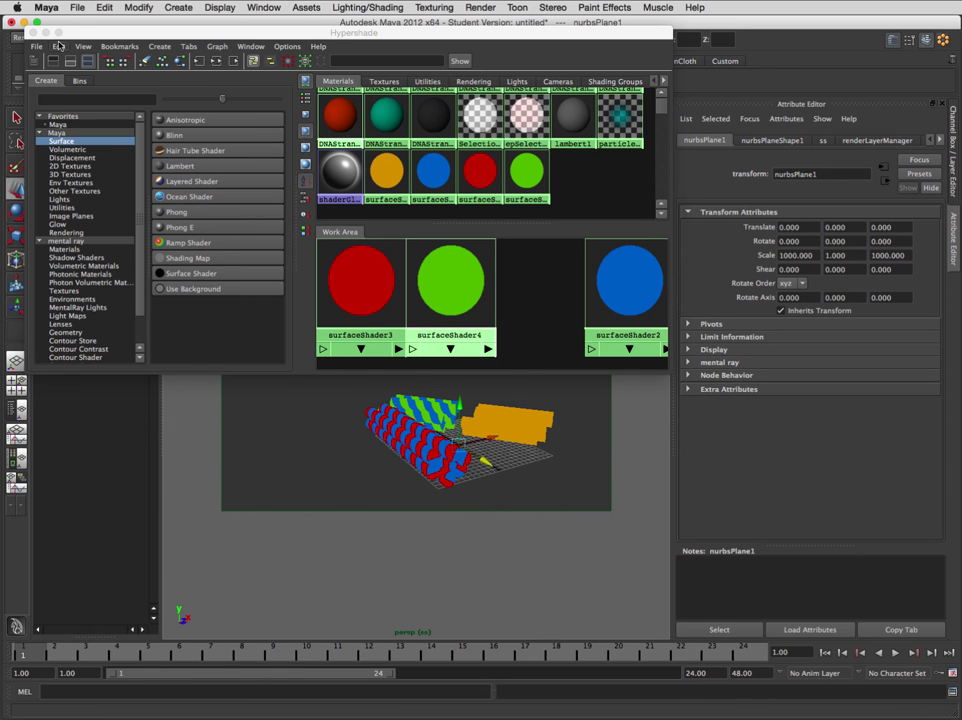
left_click_drag(58, 24, 82, 38)
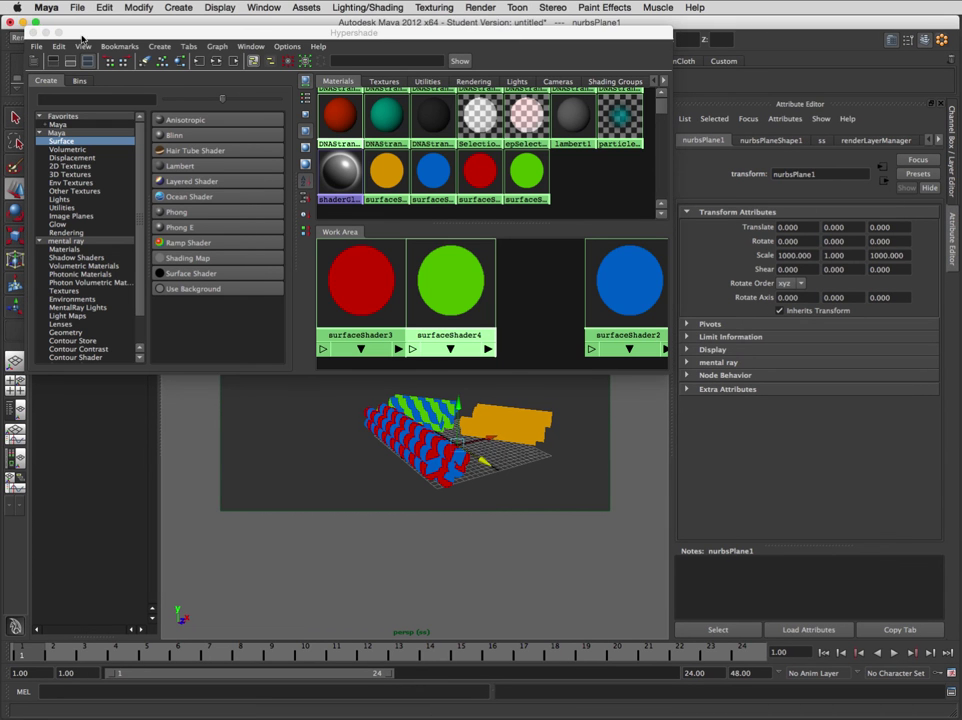
left_click(82, 38)
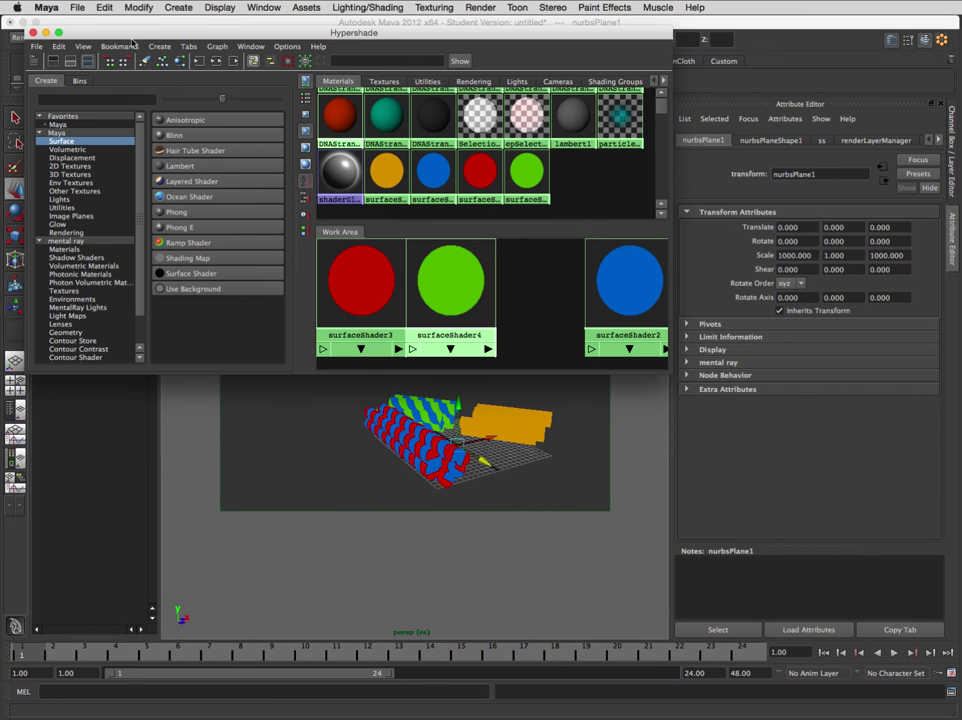